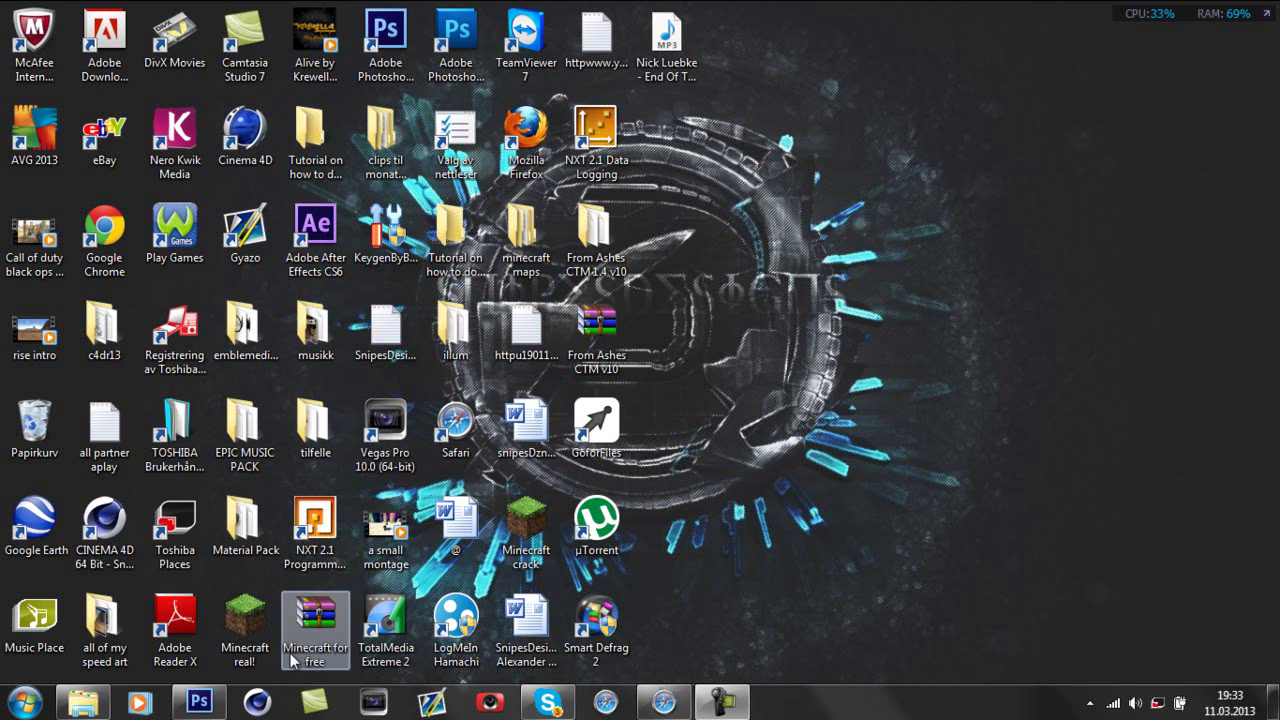
# Launch Cinema 4D while bringing up and minimizing the Skype window.
pyautogui.click(257, 705)
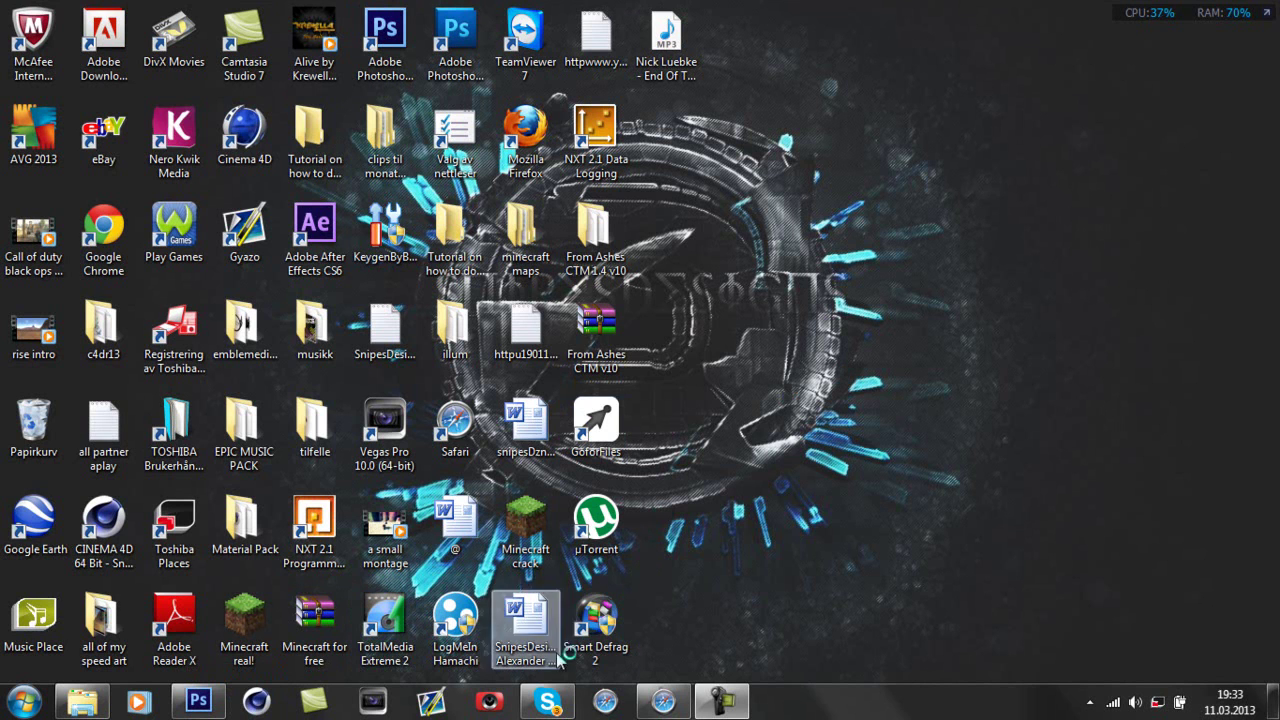
pyautogui.moveTo(543, 707)
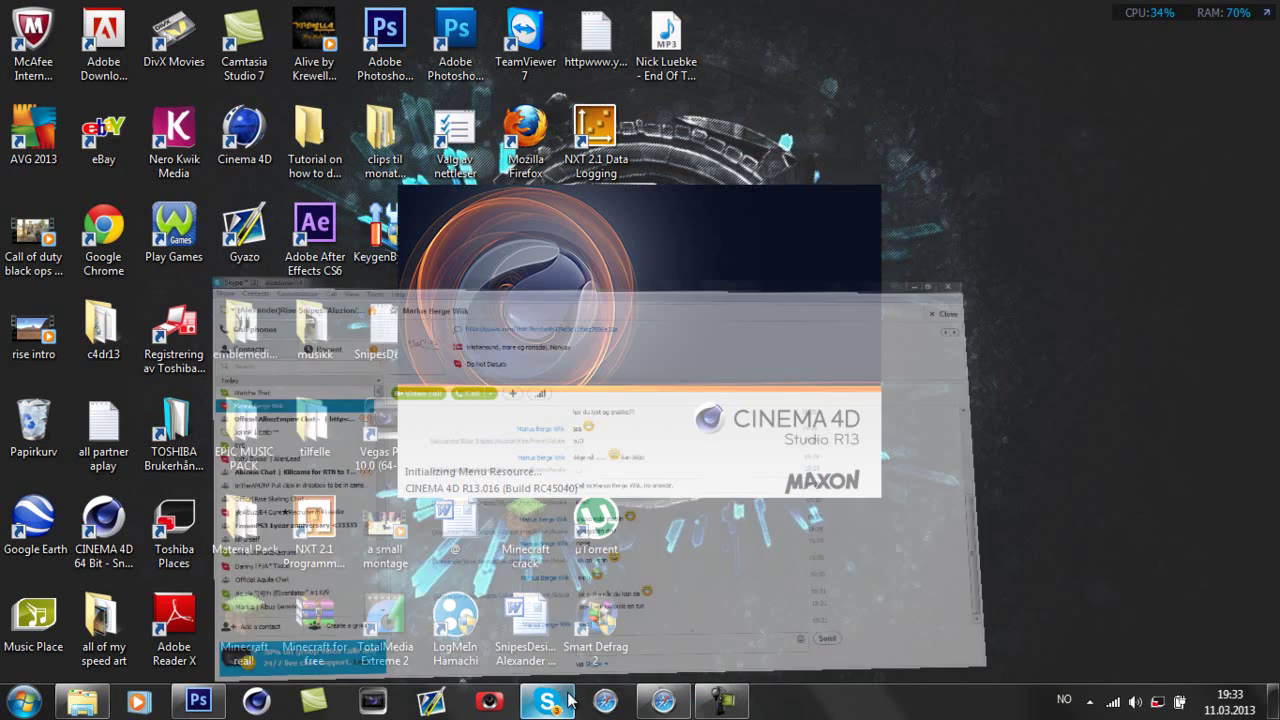
pyautogui.click(567, 703)
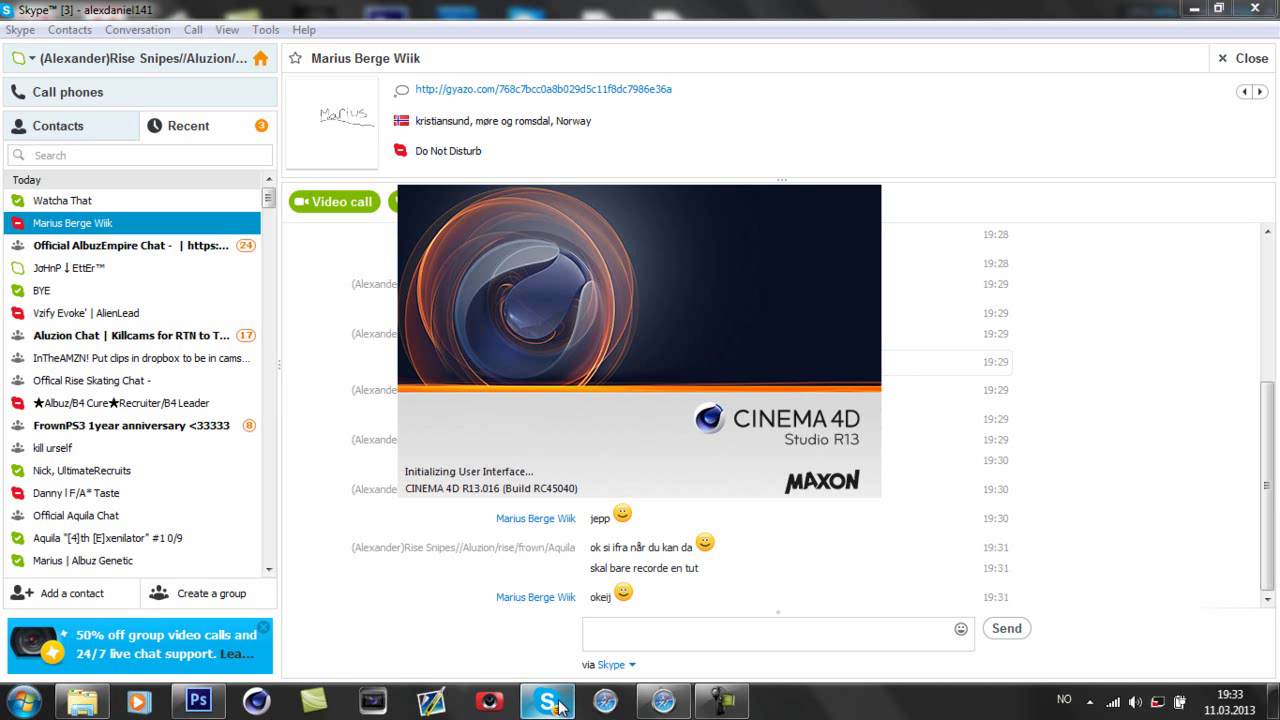
pyautogui.click(1194, 8)
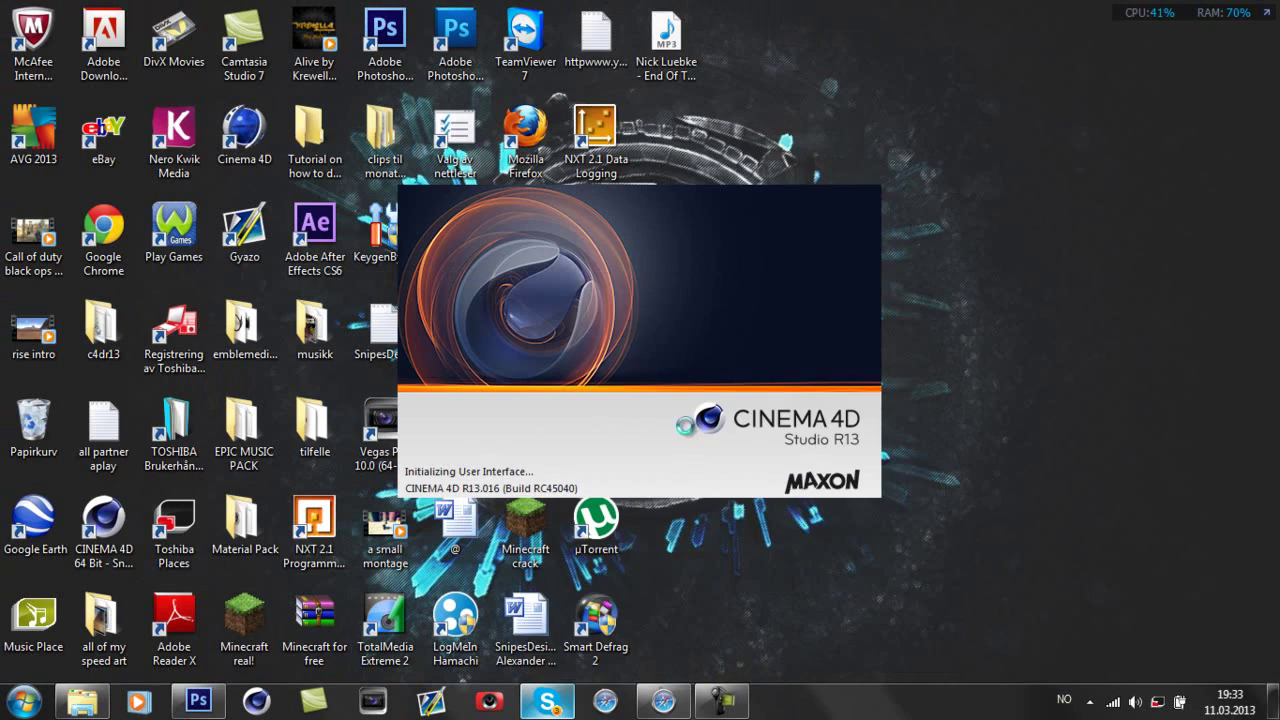
pyautogui.click(547, 703)
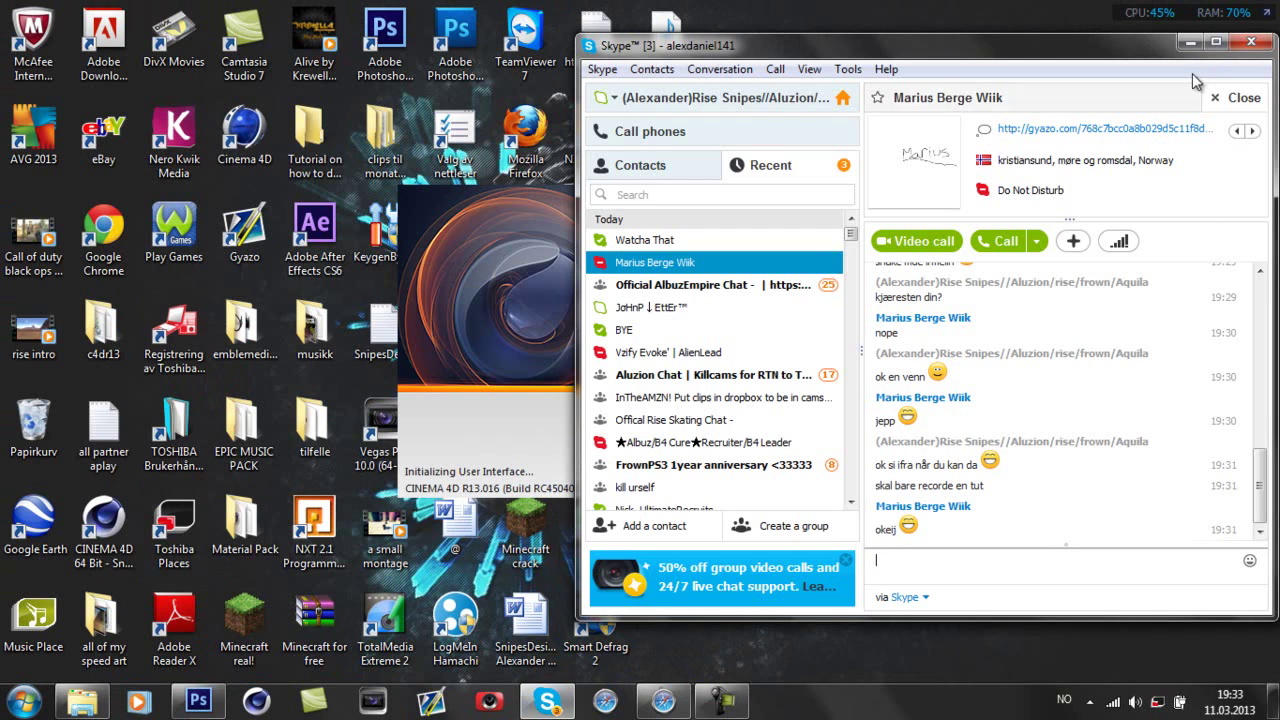
pyautogui.click(1190, 42)
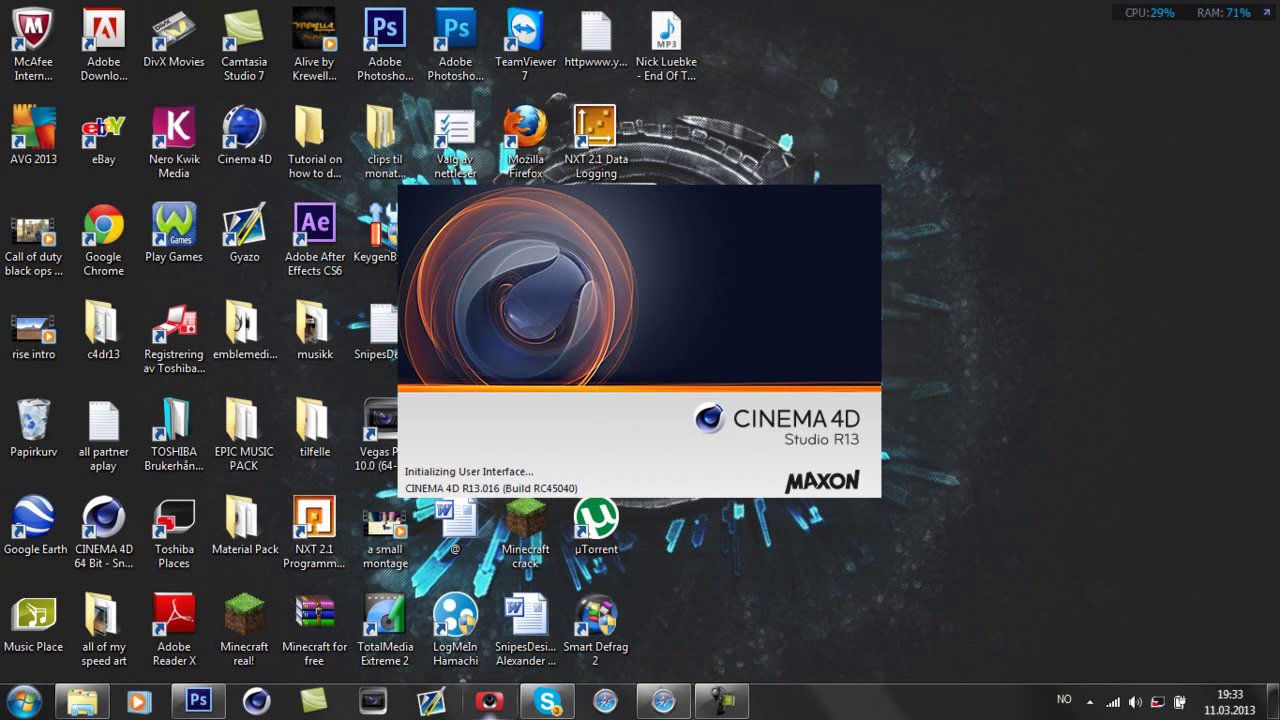
# Set Skype presence to Do Not Disturb and dismiss its warning.
pyautogui.moveTo(552, 703)
pyautogui.click(558, 663)
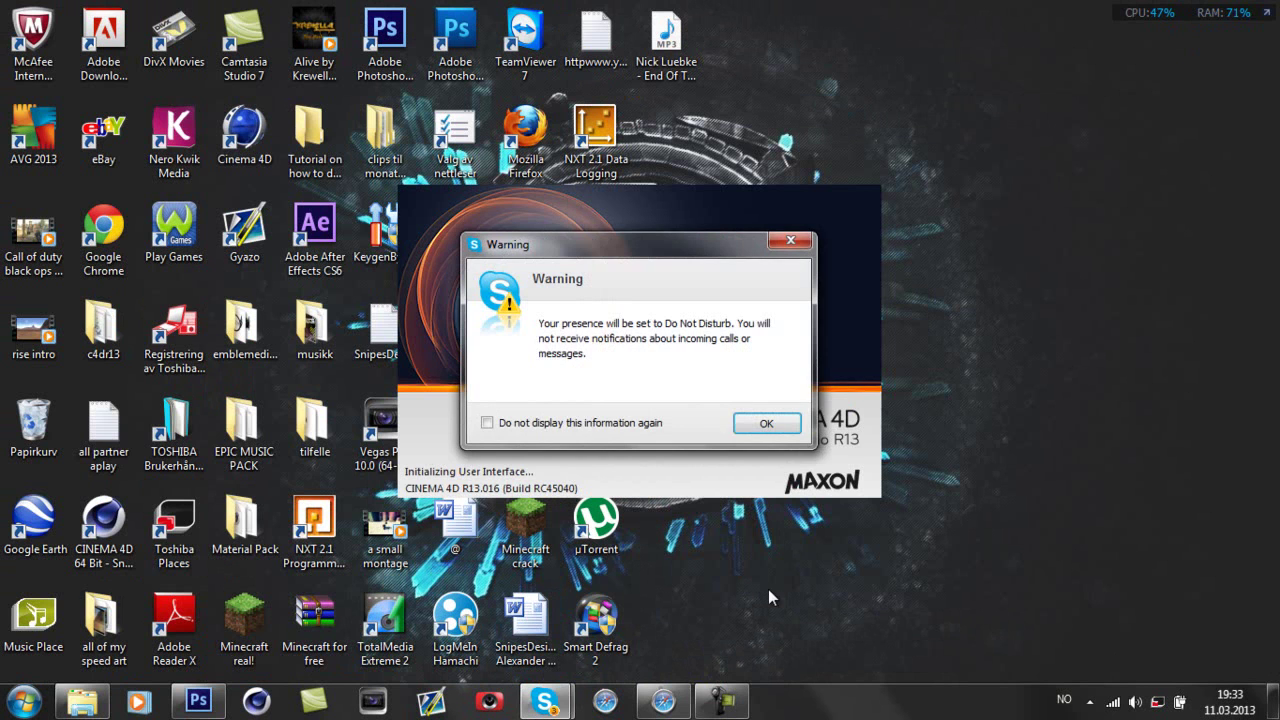
pyautogui.click(756, 418)
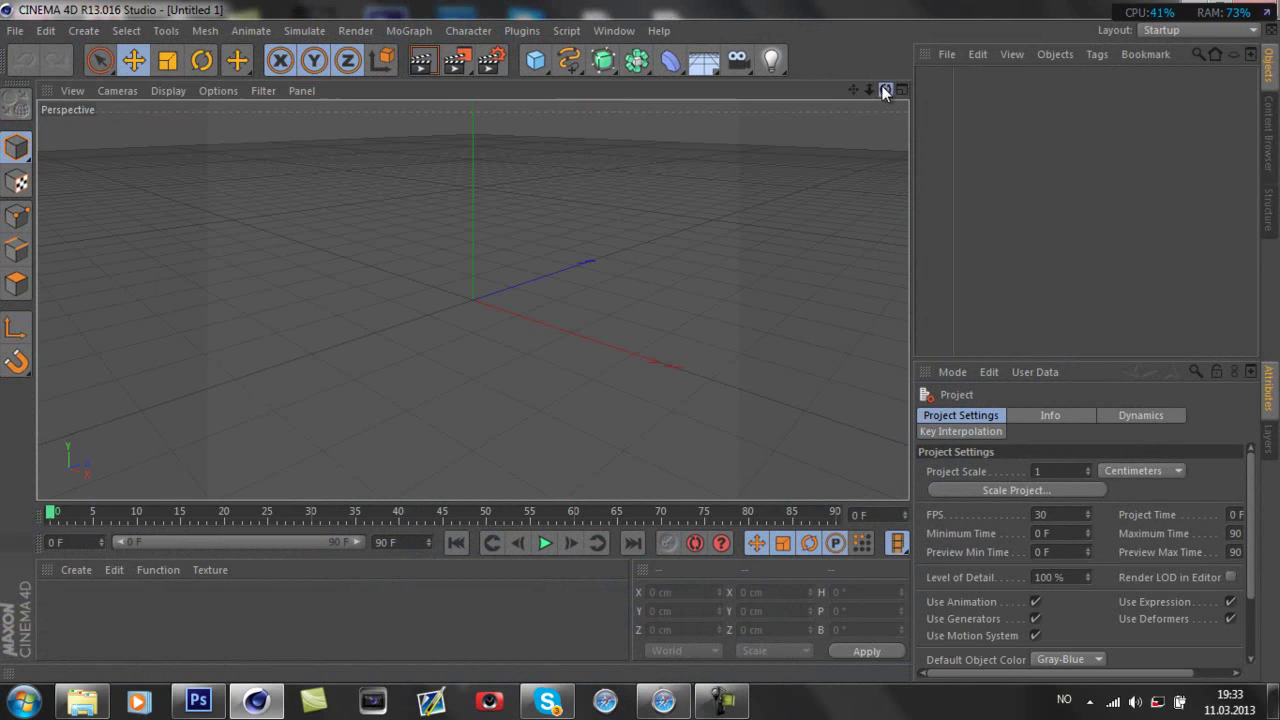
# Open the faze logo test scene from Dokumenter > C4D template.
pyautogui.keyDown('alt'); pyautogui.moveTo(628, 353); pyautogui.dragTo(640, 347); pyautogui.keyUp('alt')
pyautogui.click(83, 700)
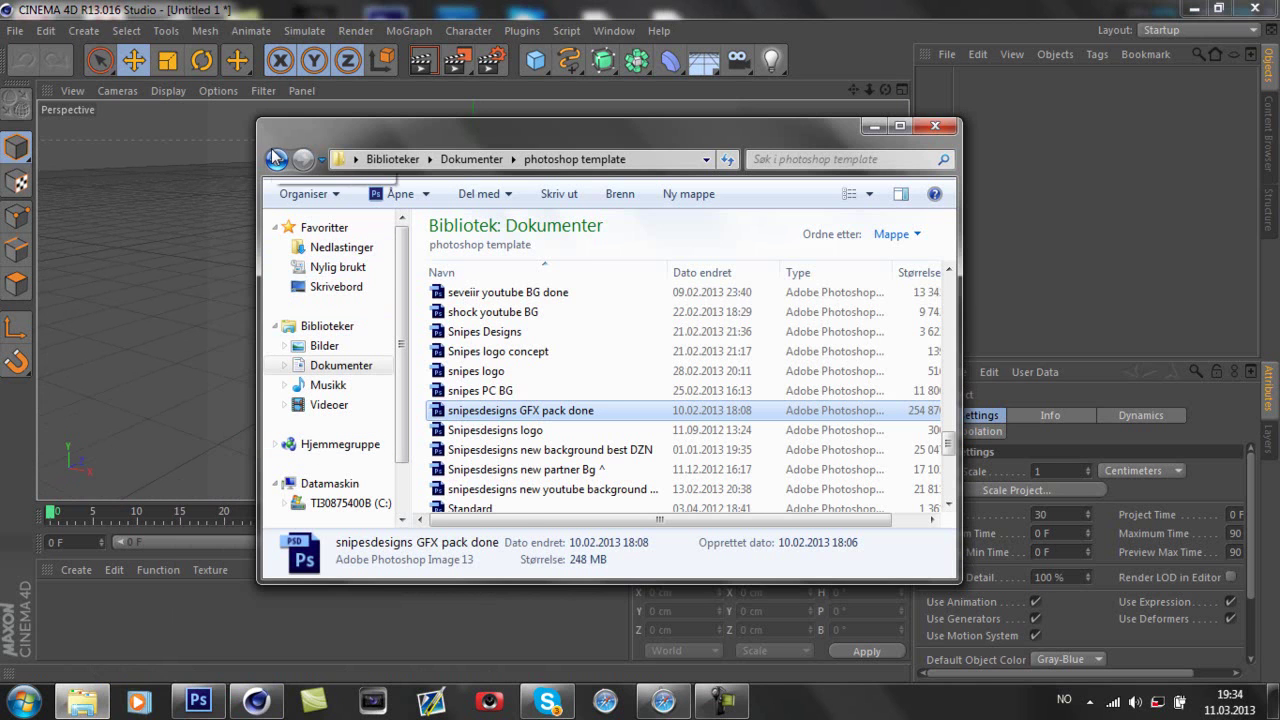
pyautogui.click(277, 161)
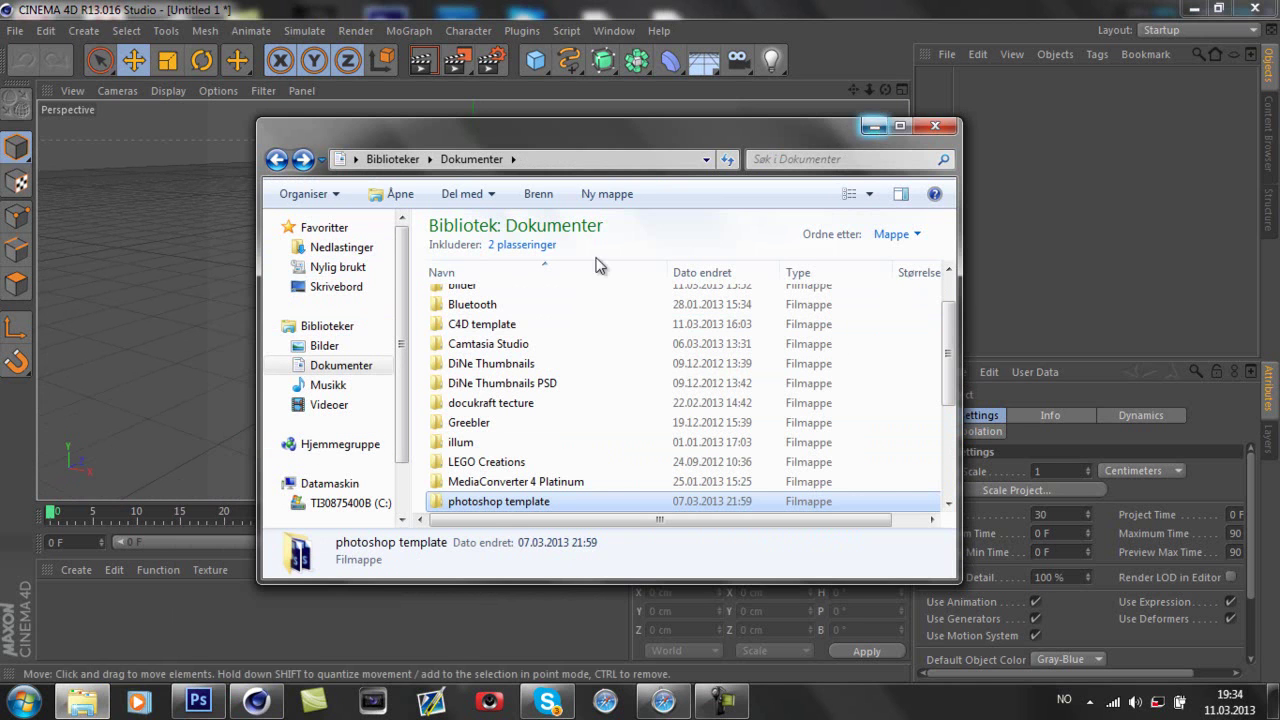
pyautogui.scroll(1, 880, 345)
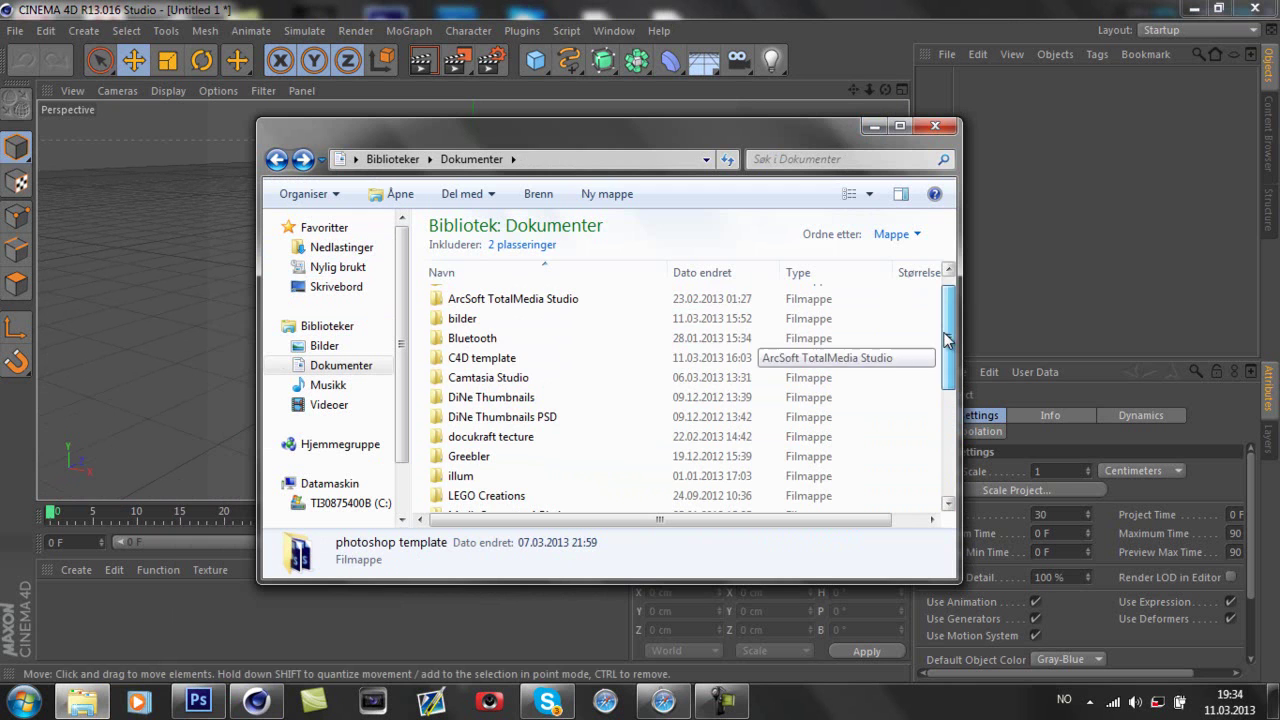
pyautogui.doubleClick(537, 360)
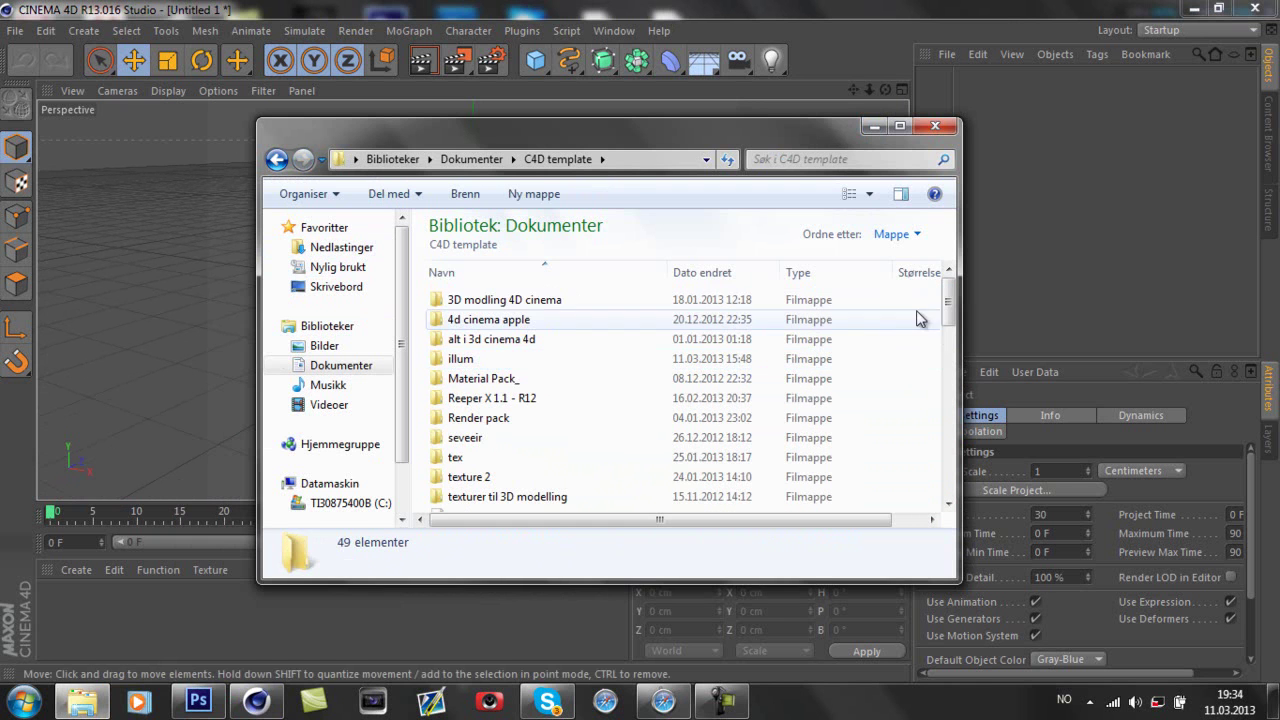
pyautogui.moveTo(950, 300); pyautogui.dragTo(918, 398)
pyautogui.doubleClick(560, 428)
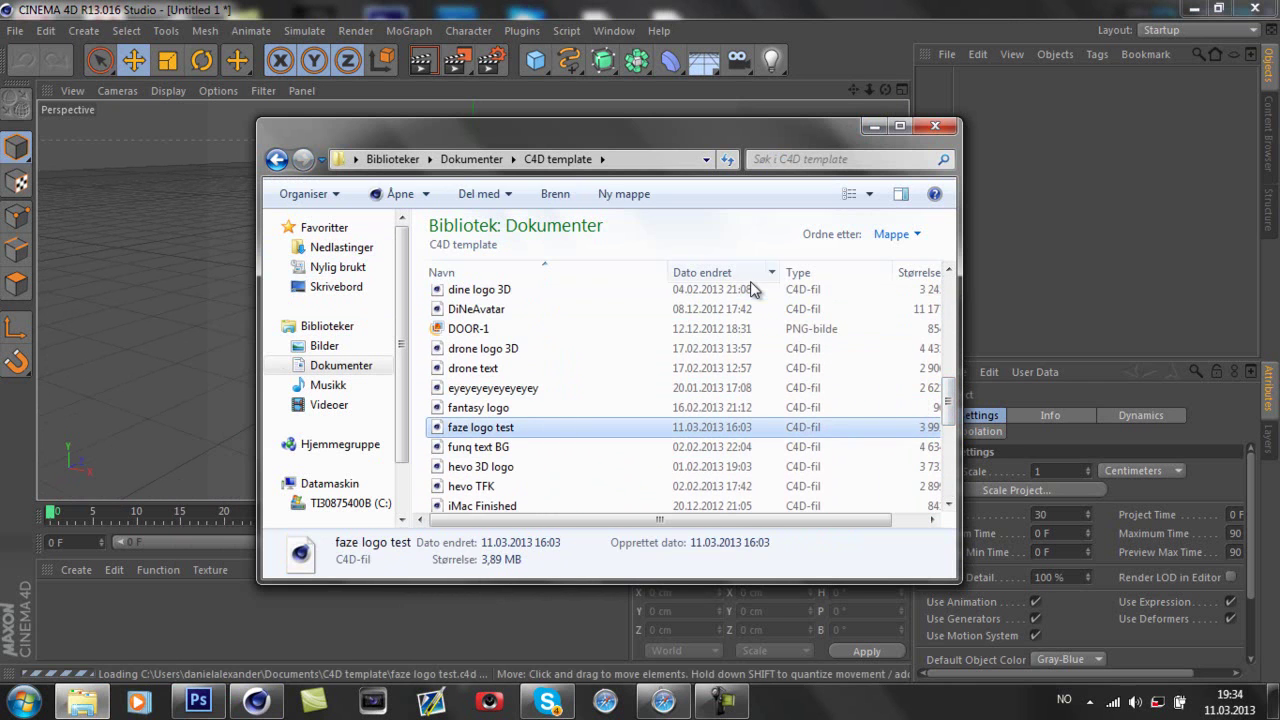
# Dismiss the missing-plugins warning and inspect Fracture.1, Atom Array.1 and Extrude NURBS.1.
pyautogui.press('Return')
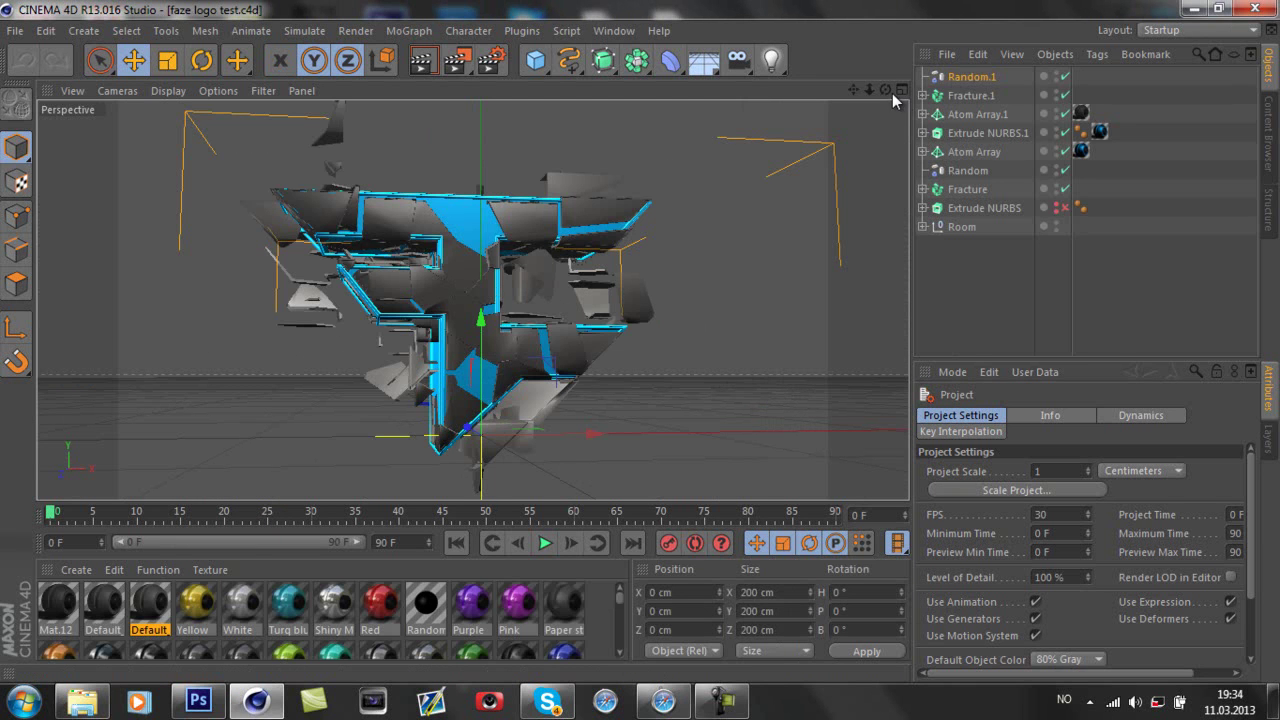
pyautogui.moveTo(624, 359)
pyautogui.keyDown('alt'); pyautogui.mouseDown()
pyautogui.moveTo(656, 336)
pyautogui.moveTo(643, 332)
pyautogui.moveTo(642, 350)
pyautogui.mouseUp(); pyautogui.keyUp('alt')
pyautogui.scroll(-2, 650, 340)
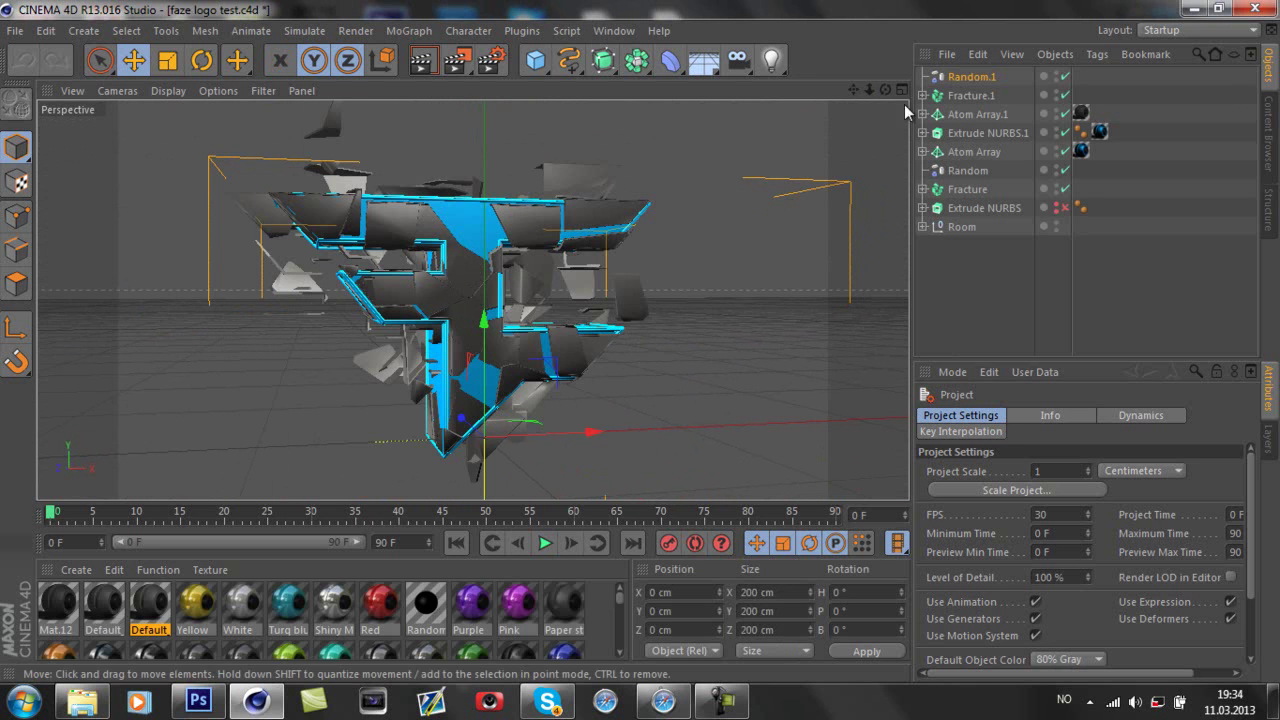
pyautogui.click(972, 95)
pyautogui.click(976, 114)
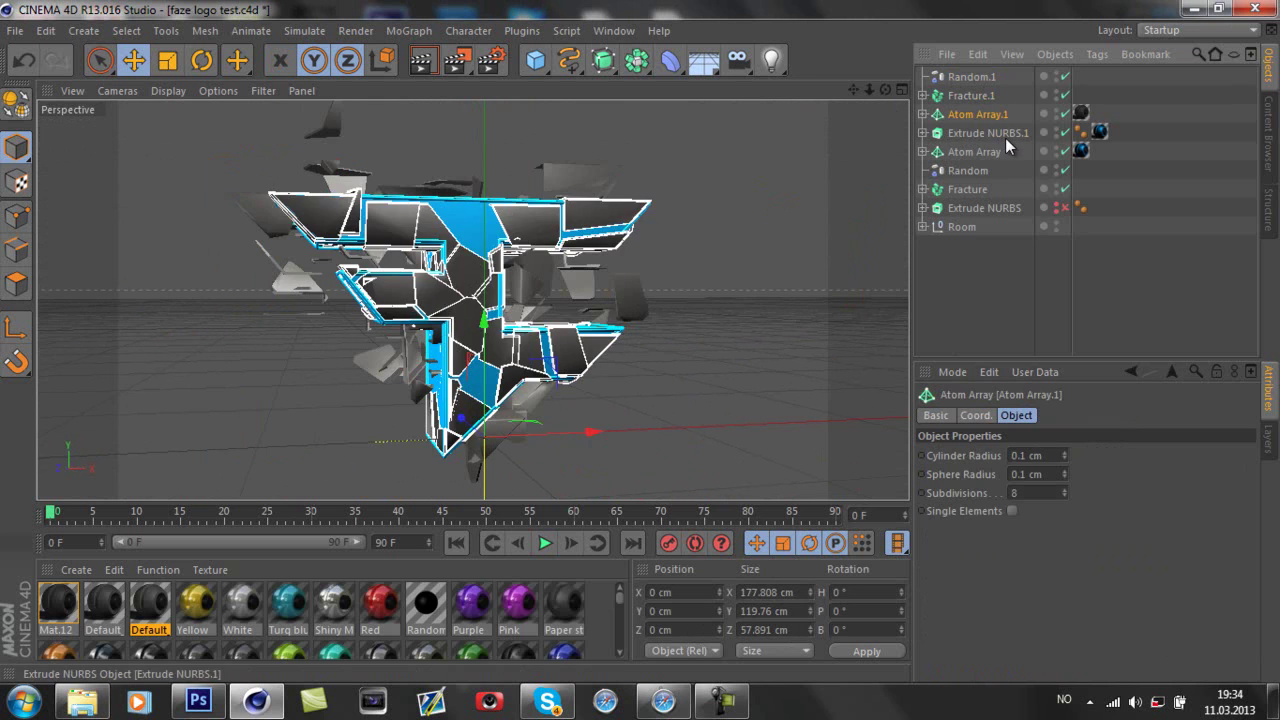
pyautogui.click(1005, 138)
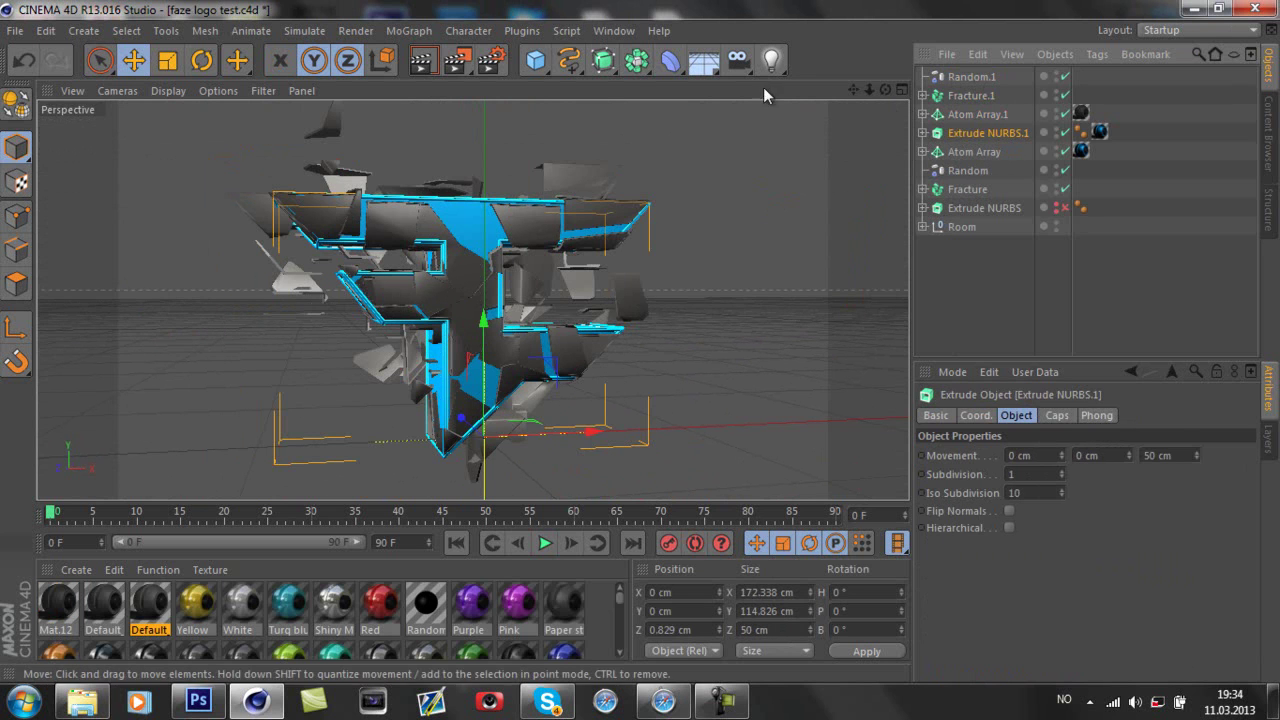
pyautogui.click(626, 31)
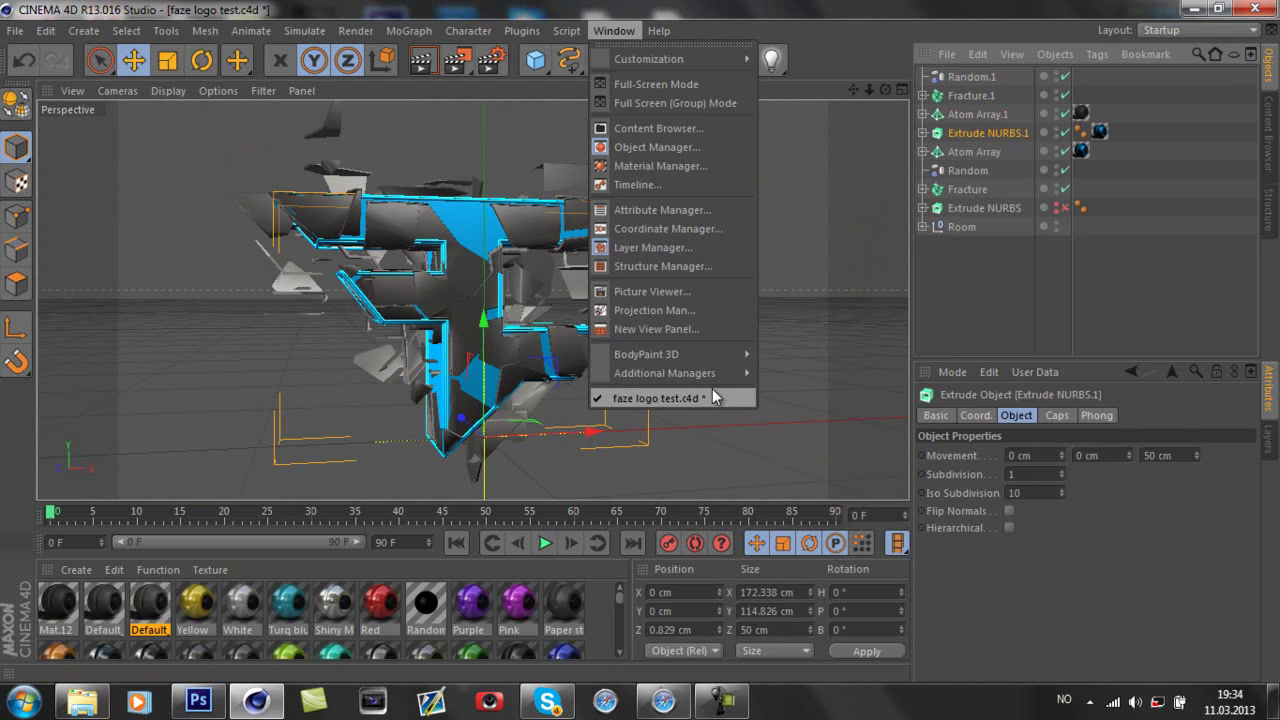
# Open snipesdesigns lightstudio from C4D template, dismiss the plugin warning, and deselect Room.
pyautogui.click(86, 704)
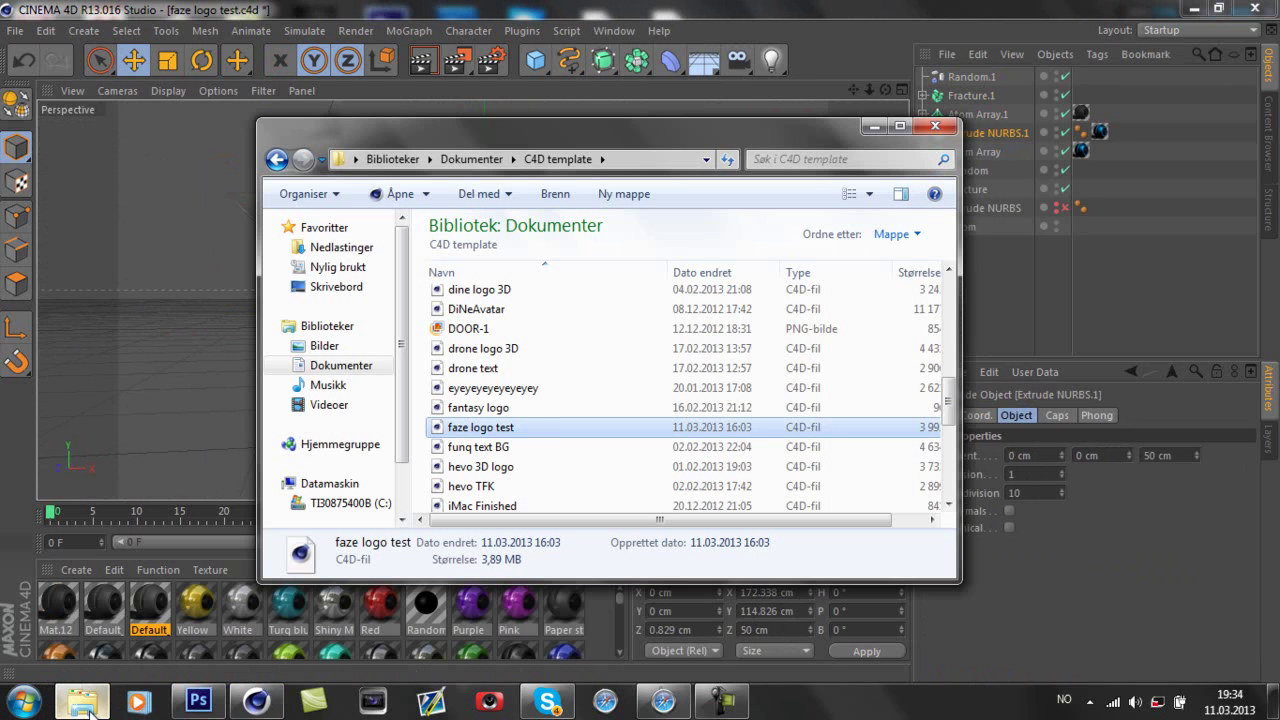
pyautogui.moveTo(948, 420); pyautogui.dragTo(950, 448)
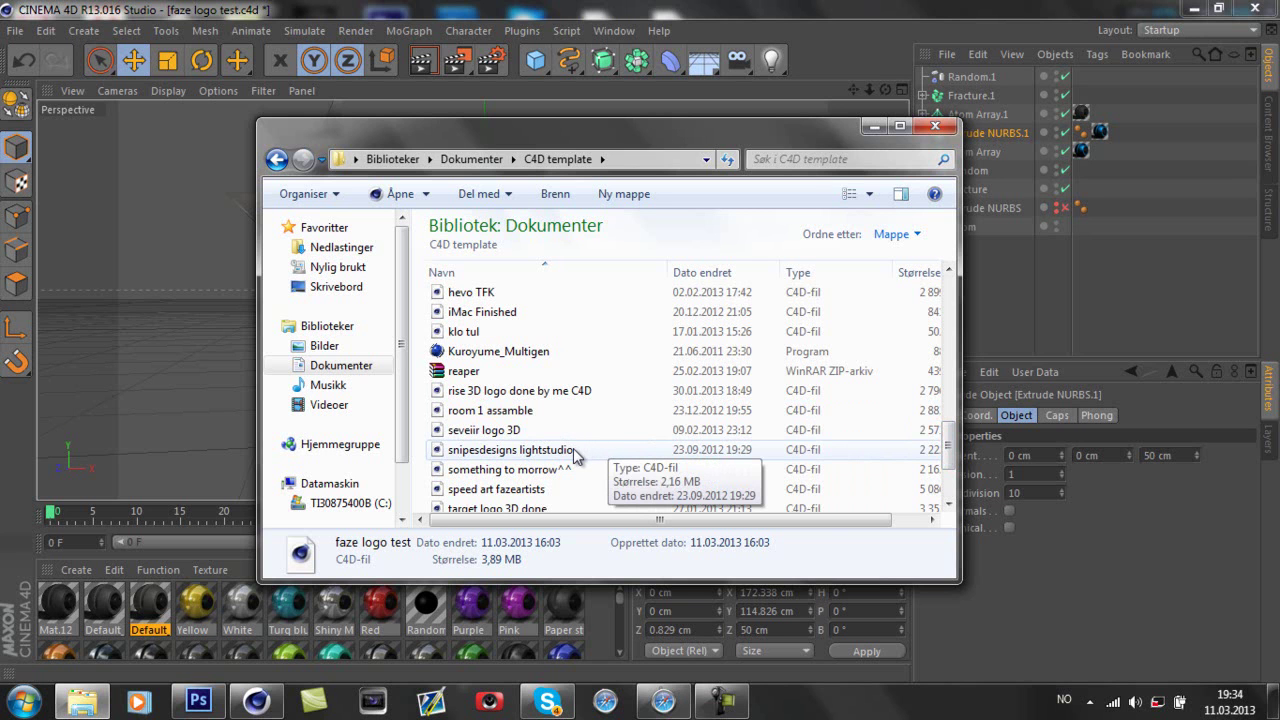
pyautogui.doubleClick(575, 452)
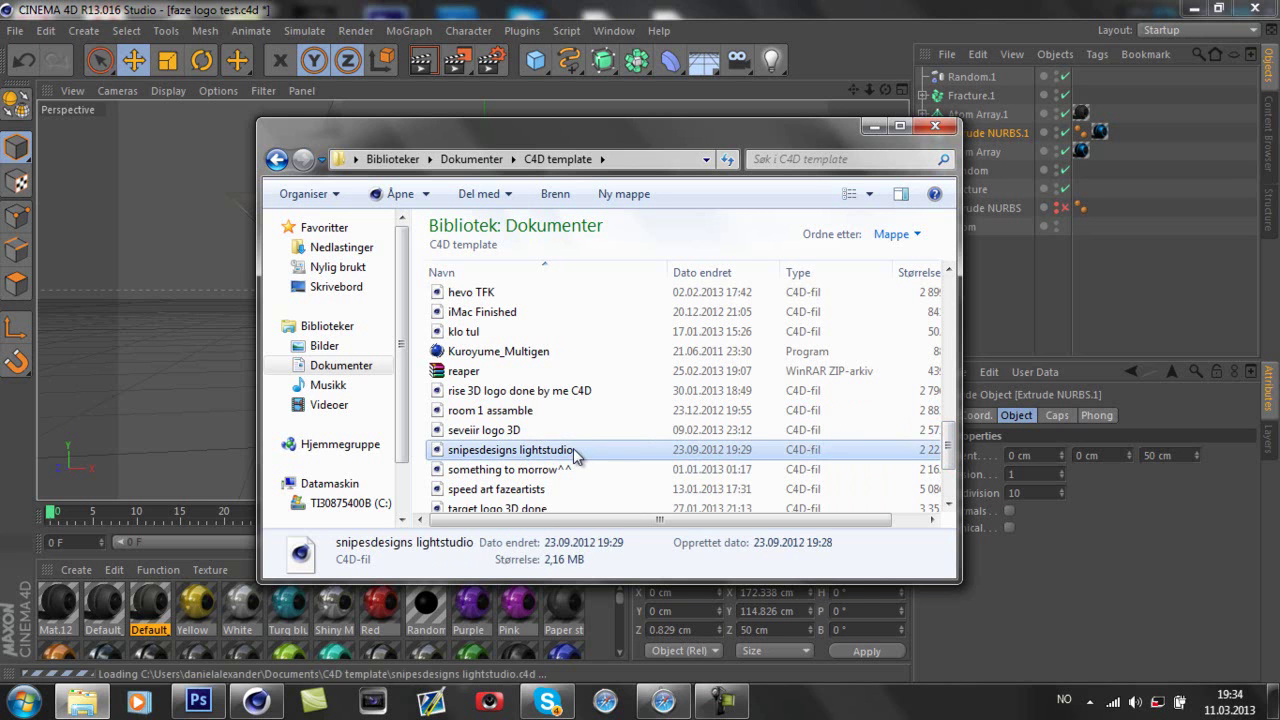
pyautogui.click(752, 420)
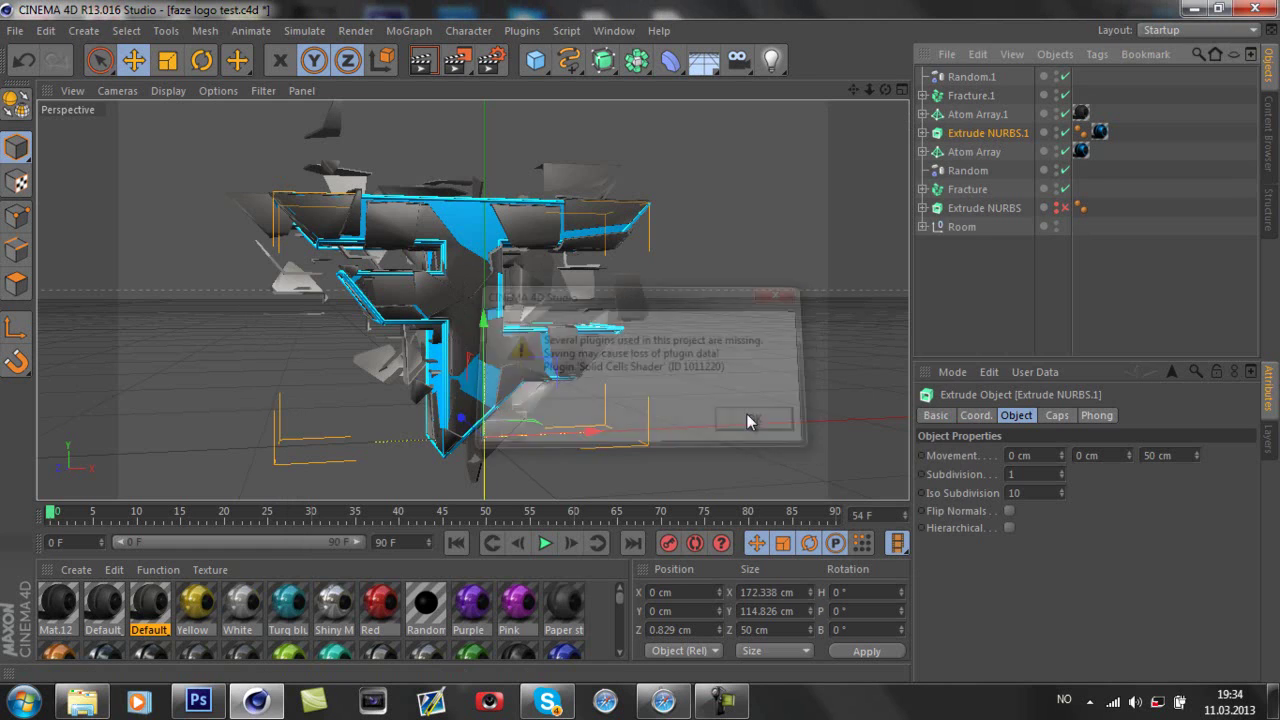
pyautogui.click(570, 131)
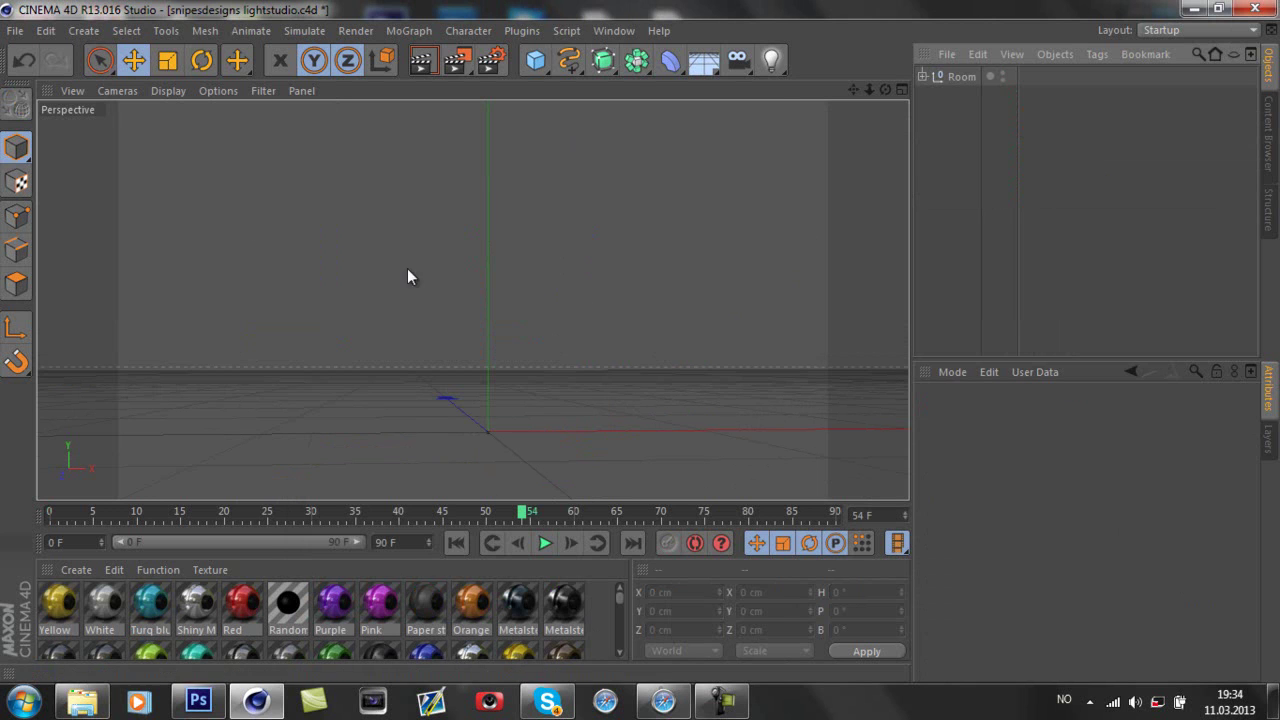
# Merge the FaZe file from Dokumenter > photoshop template > photoshop filer > ai.
pyautogui.click(617, 30)
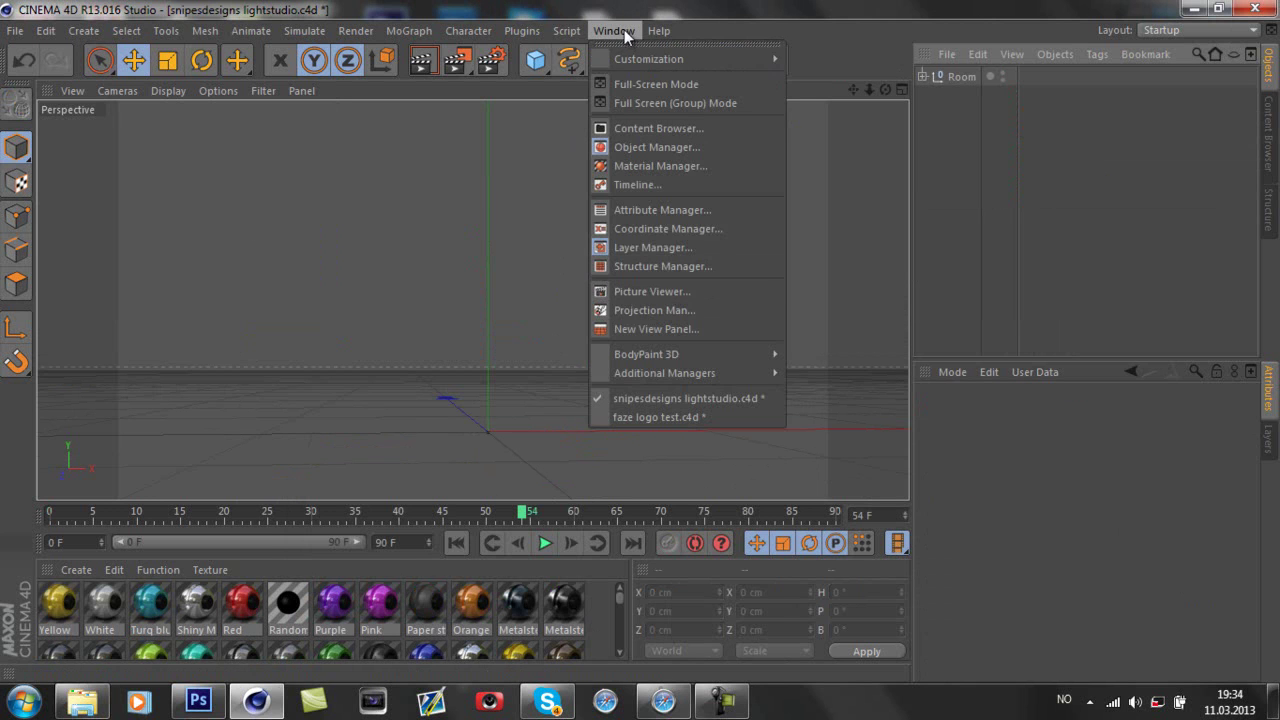
pyautogui.click(614, 30)
pyautogui.click(15, 30)
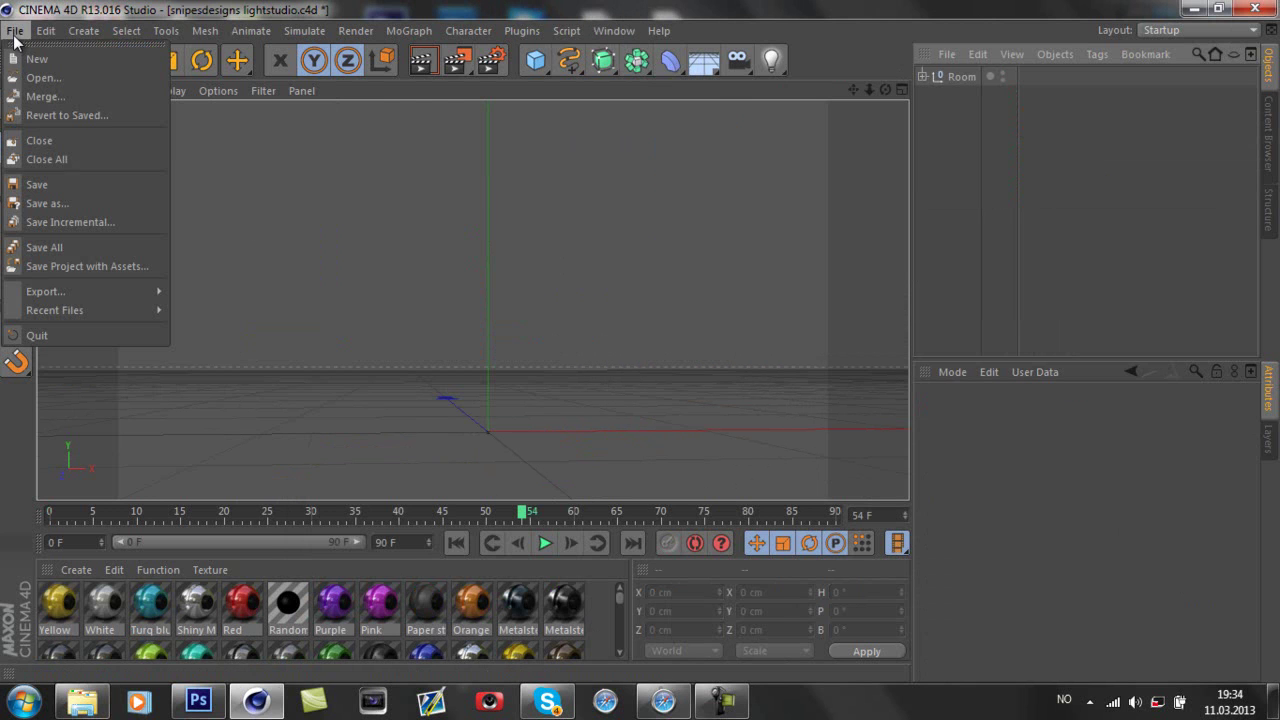
pyautogui.click(42, 96)
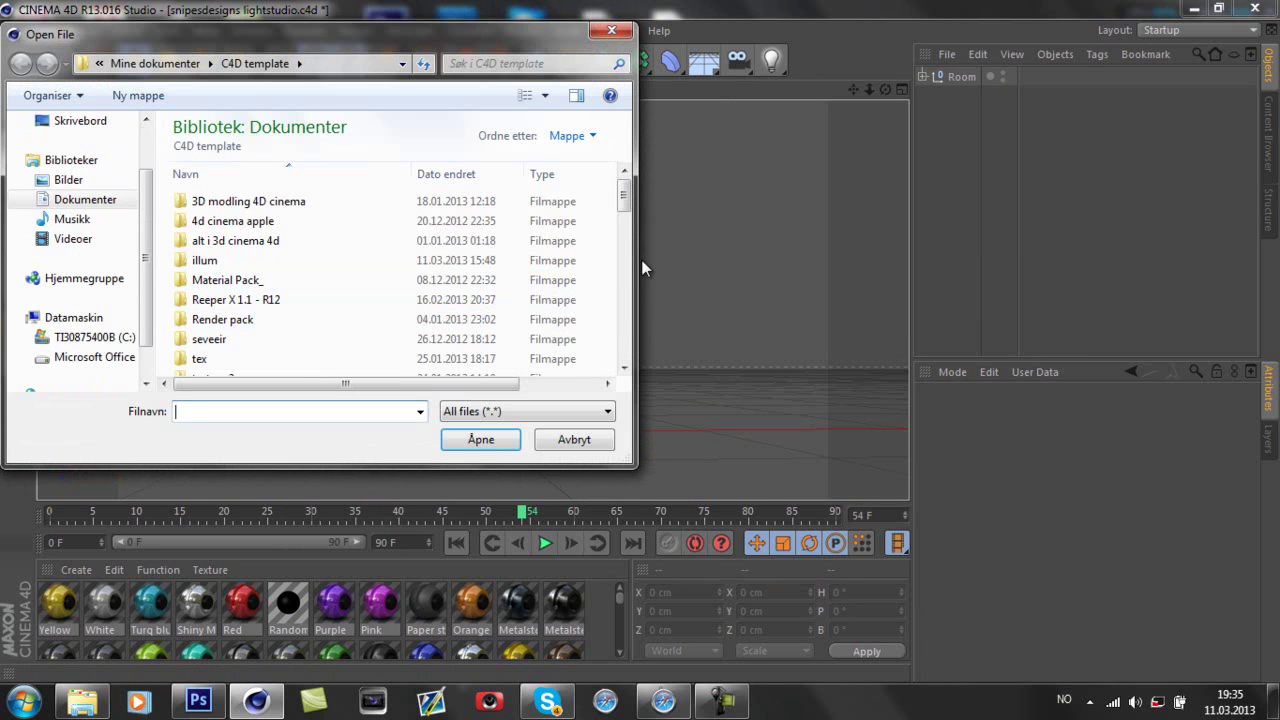
pyautogui.moveTo(623, 196)
pyautogui.mouseDown()
pyautogui.moveTo(622, 258)
pyautogui.moveTo(622, 220)
pyautogui.mouseUp()
pyautogui.click(87, 200)
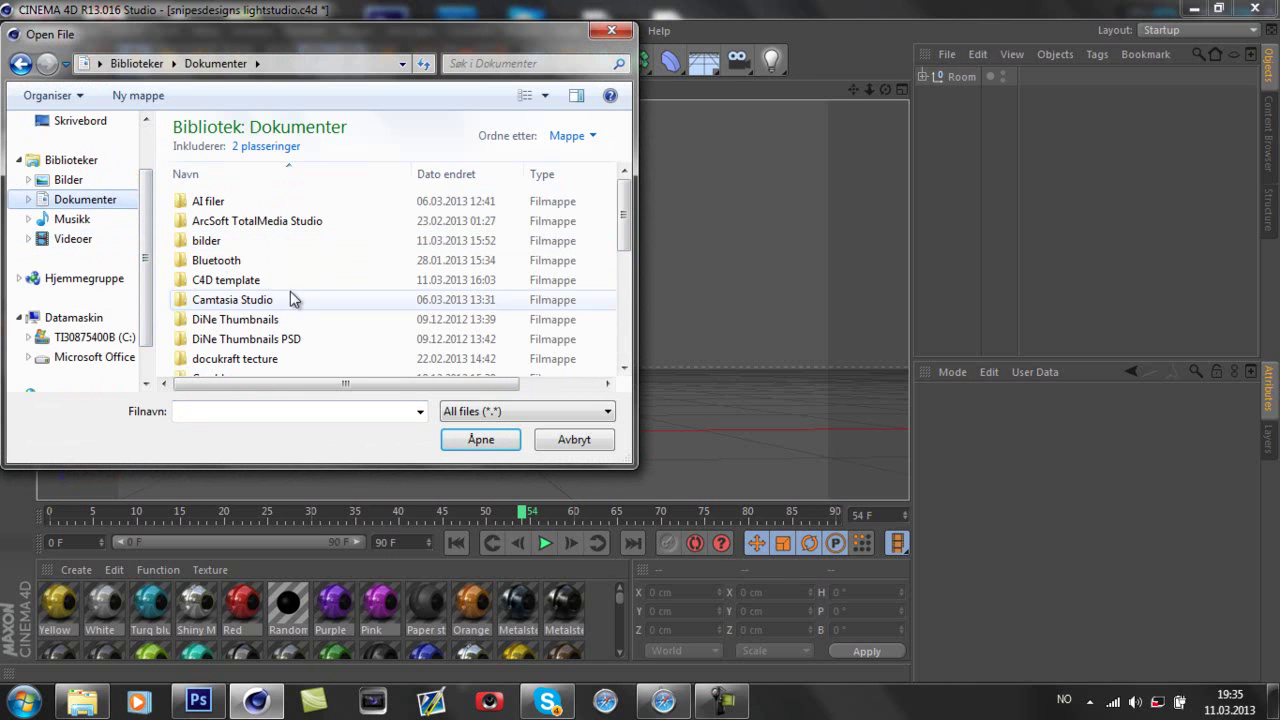
pyautogui.moveTo(624, 234); pyautogui.dragTo(628, 270)
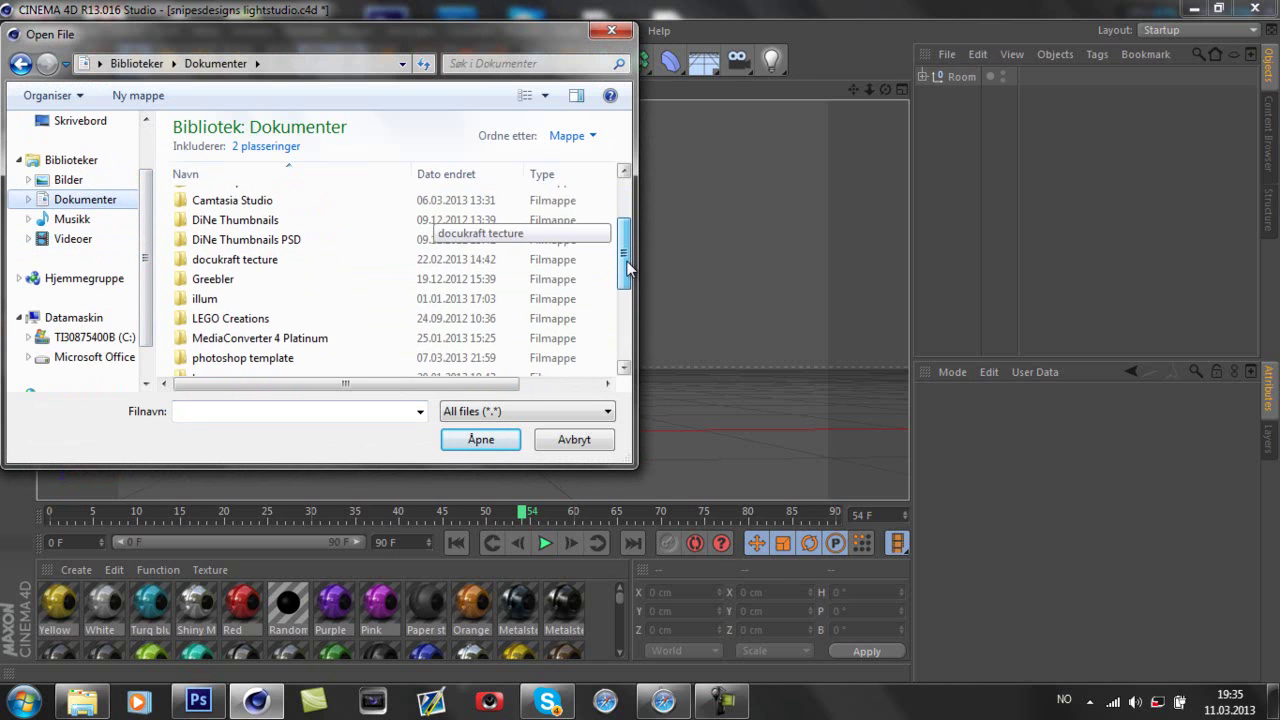
pyautogui.doubleClick(270, 350)
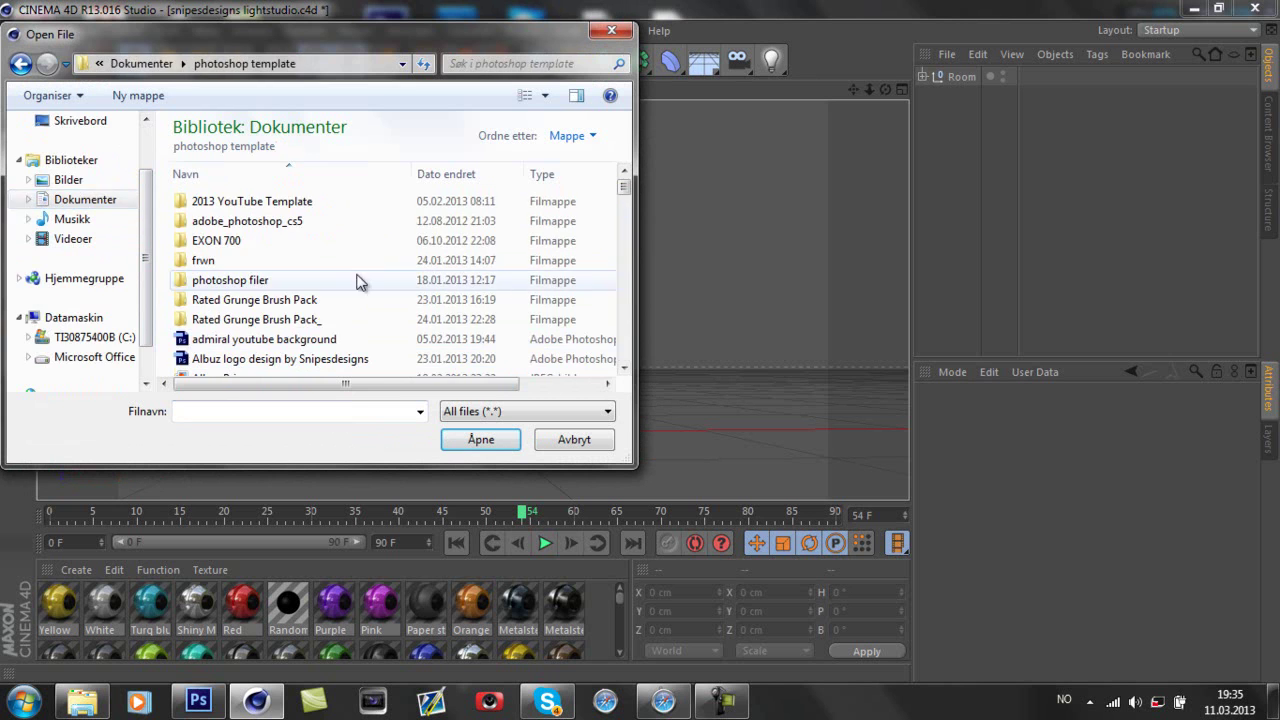
pyautogui.doubleClick(285, 281)
pyautogui.doubleClick(283, 299)
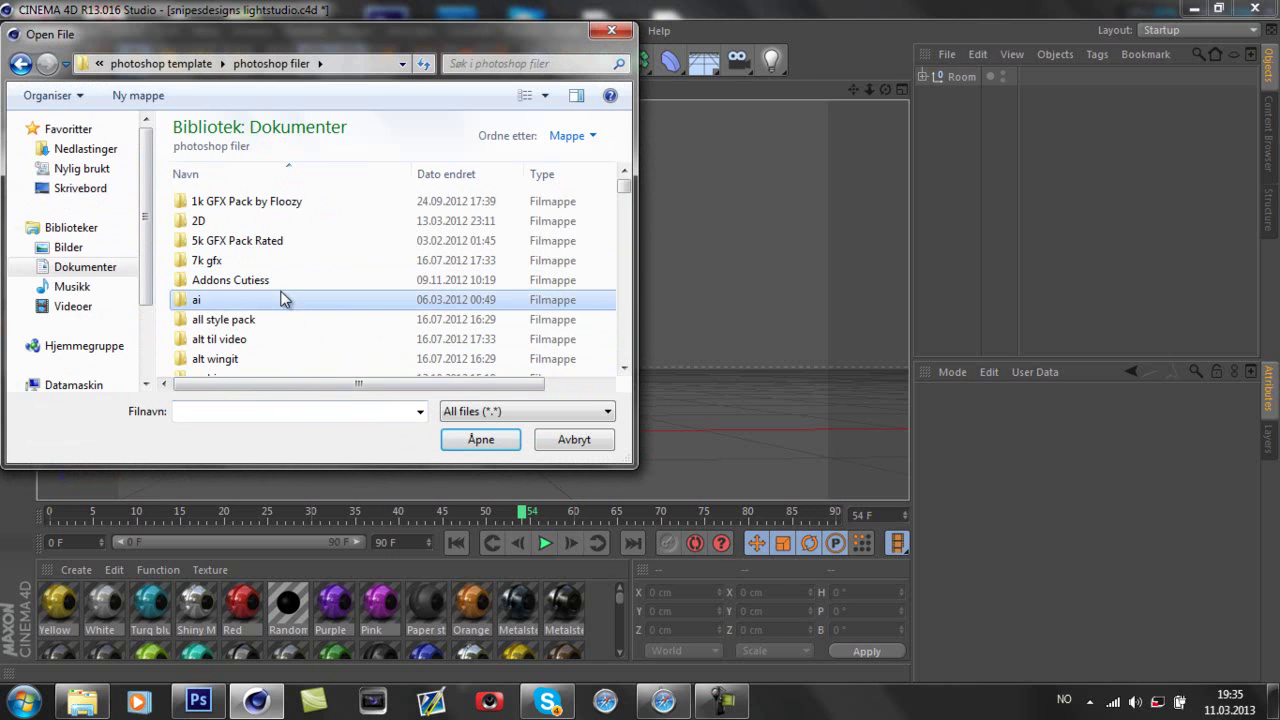
pyautogui.click(239, 240)
pyautogui.click(480, 439)
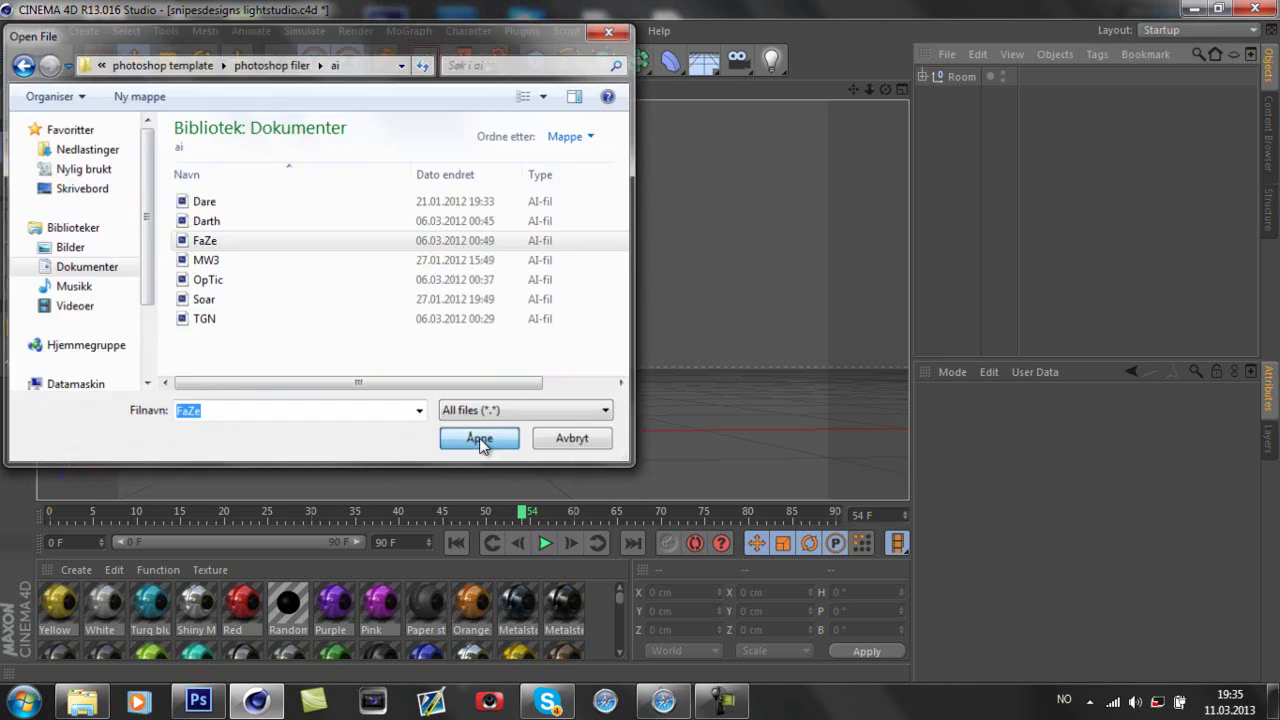
# Confirm the Illustrator import, then centre the FaZe outline and scale it to about half.
pyautogui.click(709, 472)
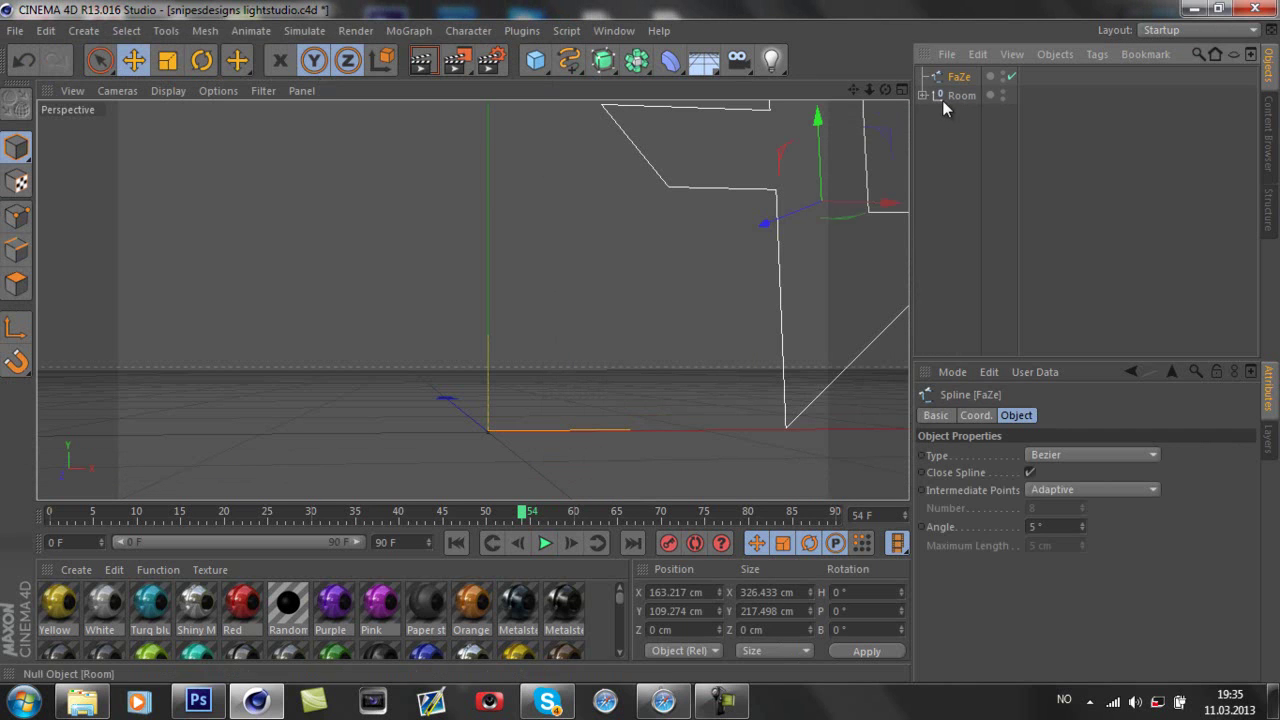
pyautogui.moveTo(862, 204); pyautogui.dragTo(515, 205)
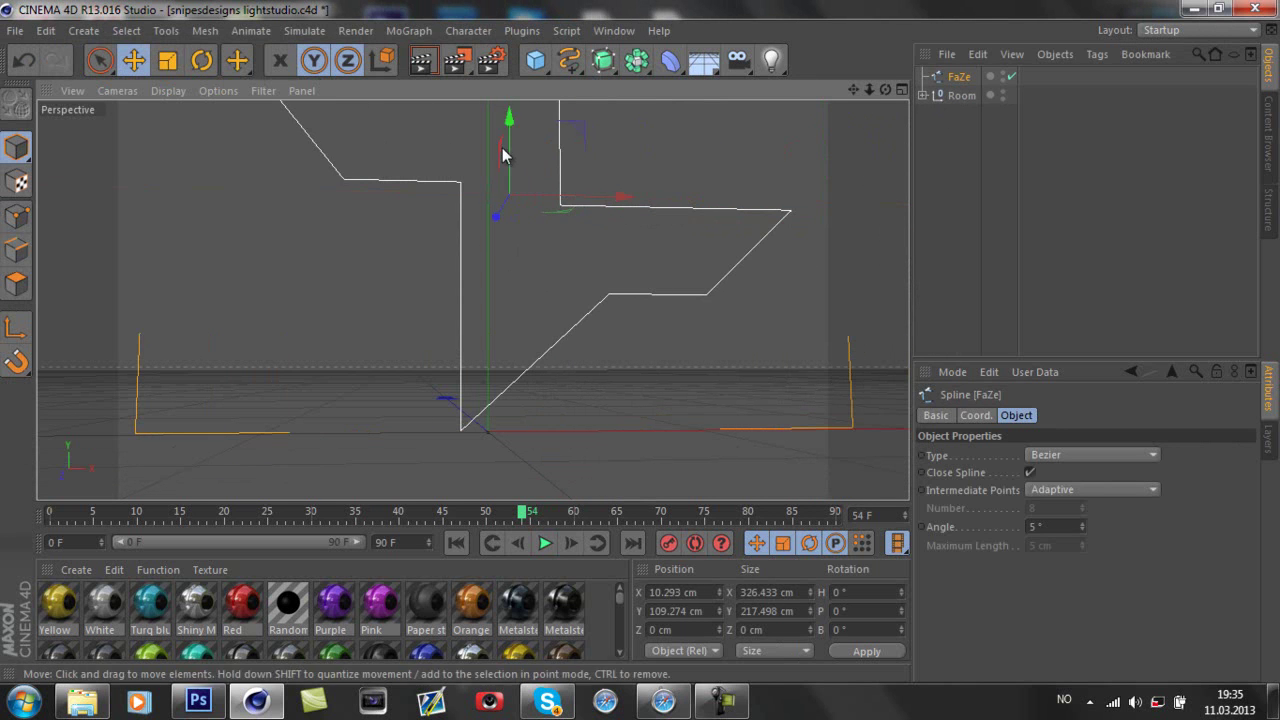
pyautogui.moveTo(510, 150); pyautogui.dragTo(515, 284)
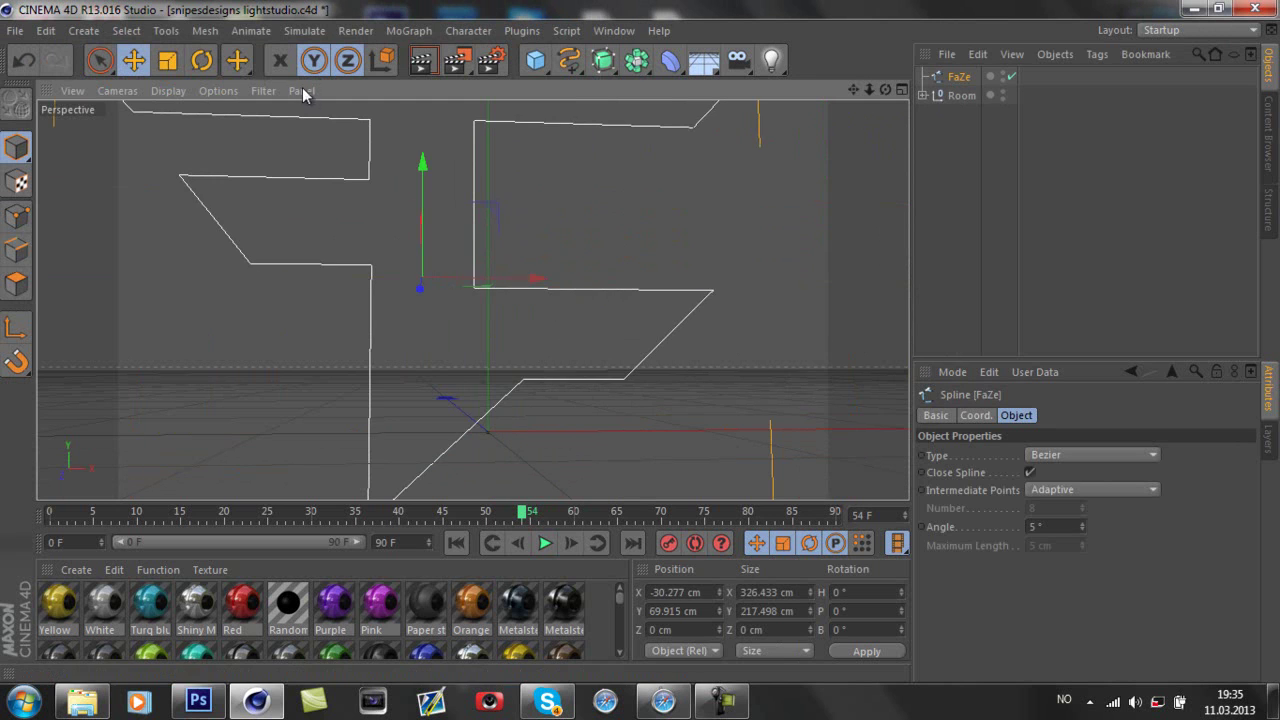
pyautogui.click(167, 60)
pyautogui.moveTo(393, 233); pyautogui.dragTo(159, 323)
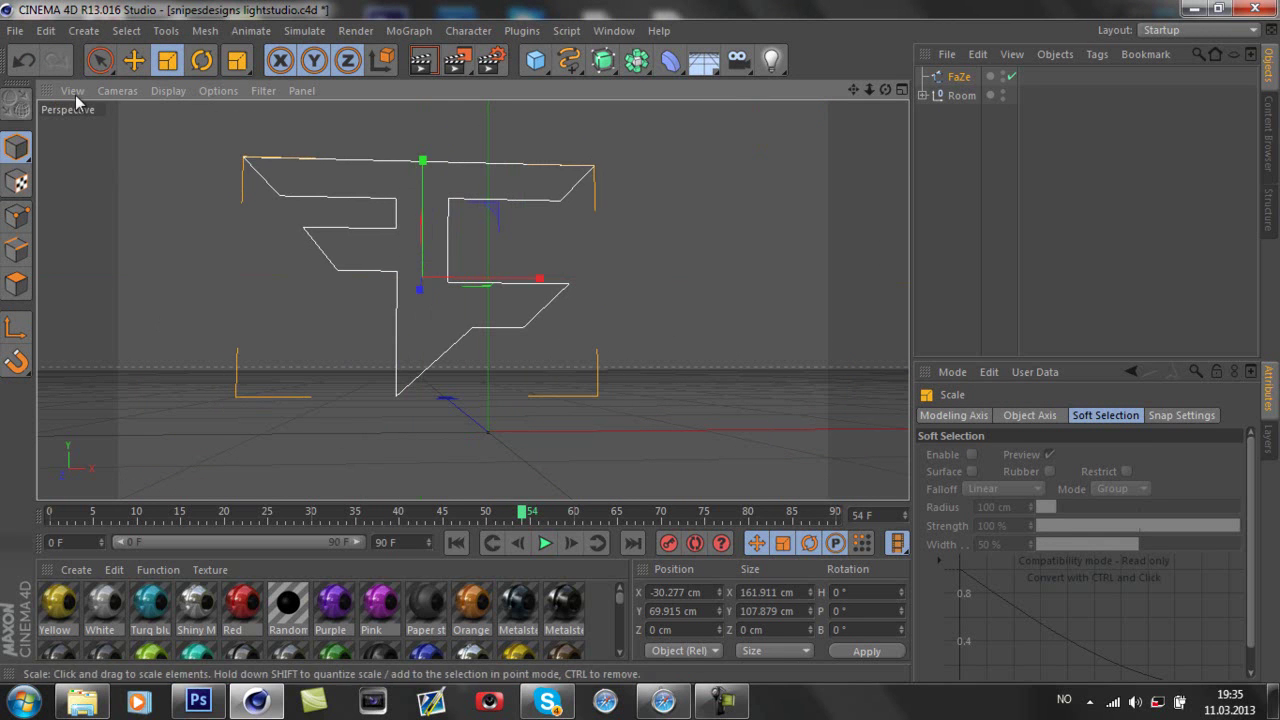
pyautogui.click(134, 60)
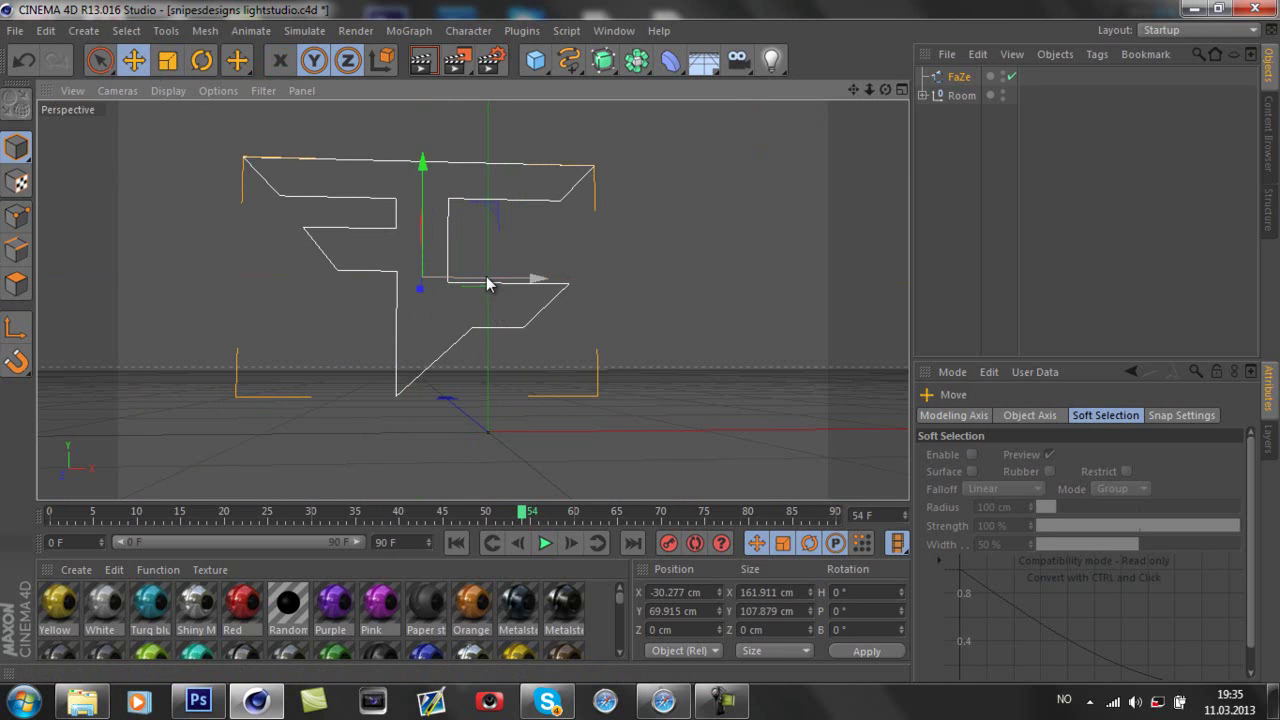
pyautogui.moveTo(491, 280); pyautogui.dragTo(520, 286)
pyautogui.moveTo(870, 90); pyautogui.dragTo(748, 109)
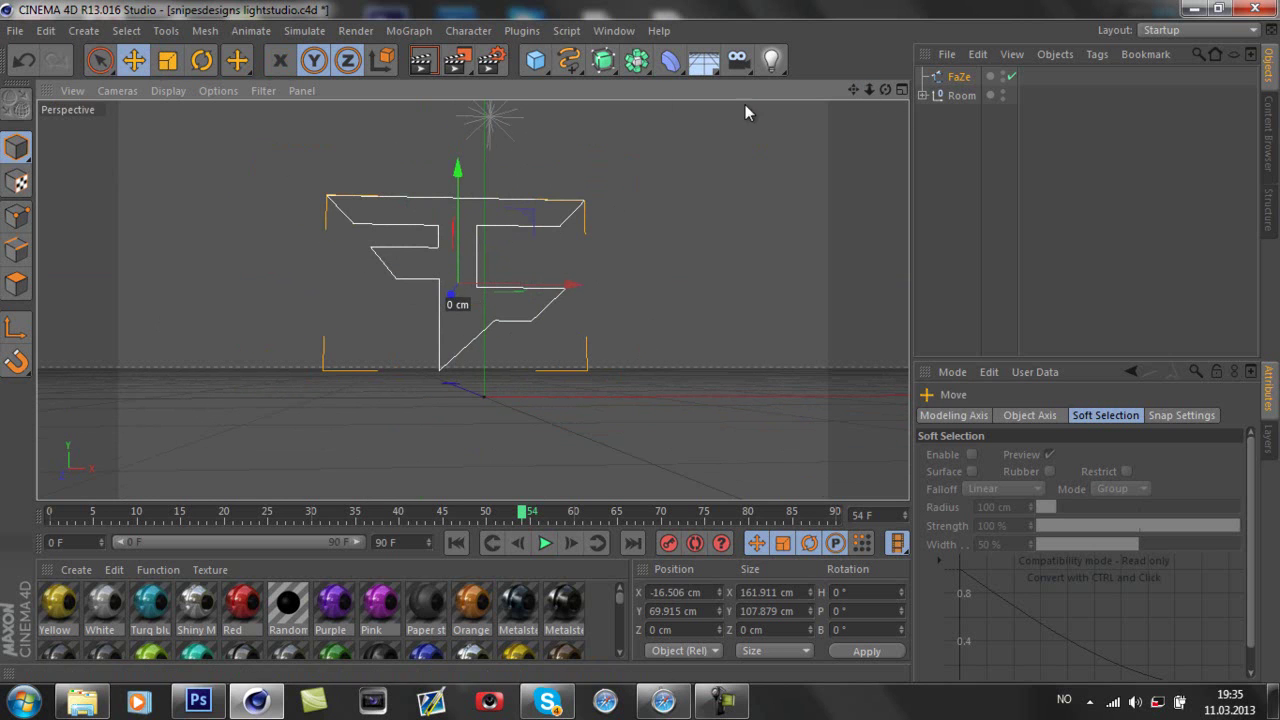
# Put the FaZe spline inside an Extrude NURBS with 65 cm depth.
pyautogui.moveTo(603, 60); pyautogui.dragTo(775, 79)
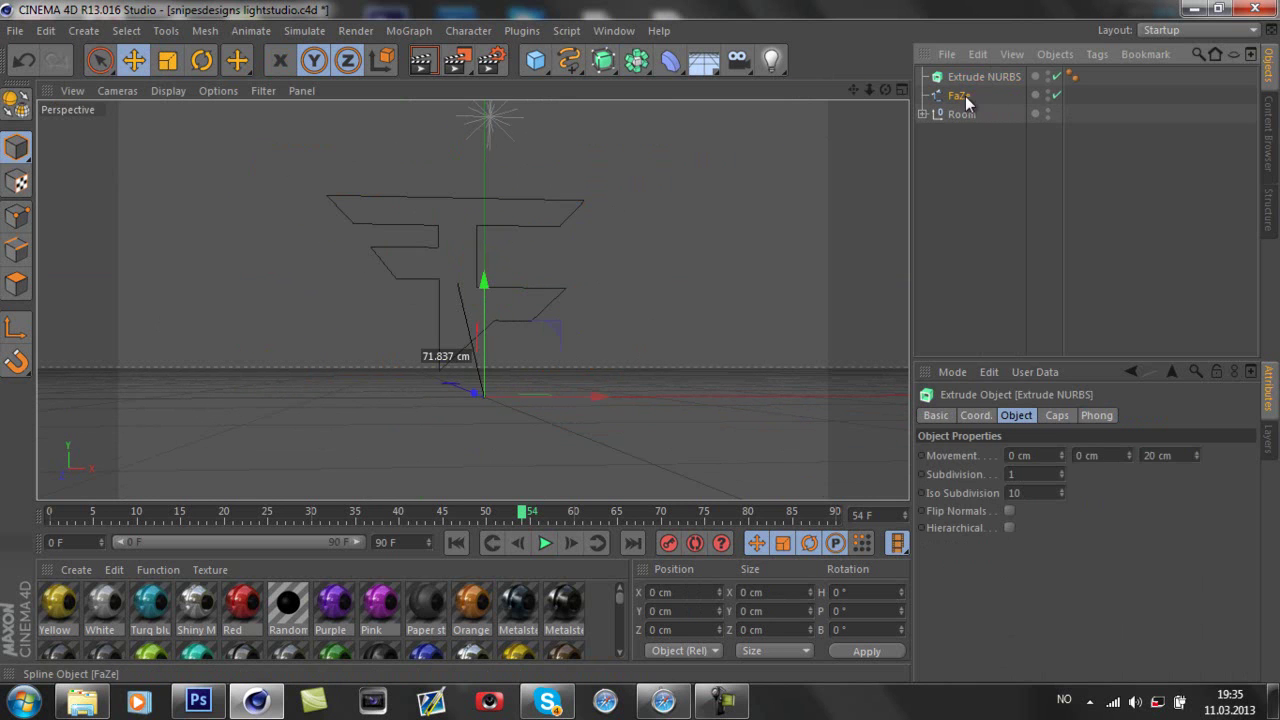
pyautogui.moveTo(960, 98); pyautogui.dragTo(937, 80)
pyautogui.click(937, 80)
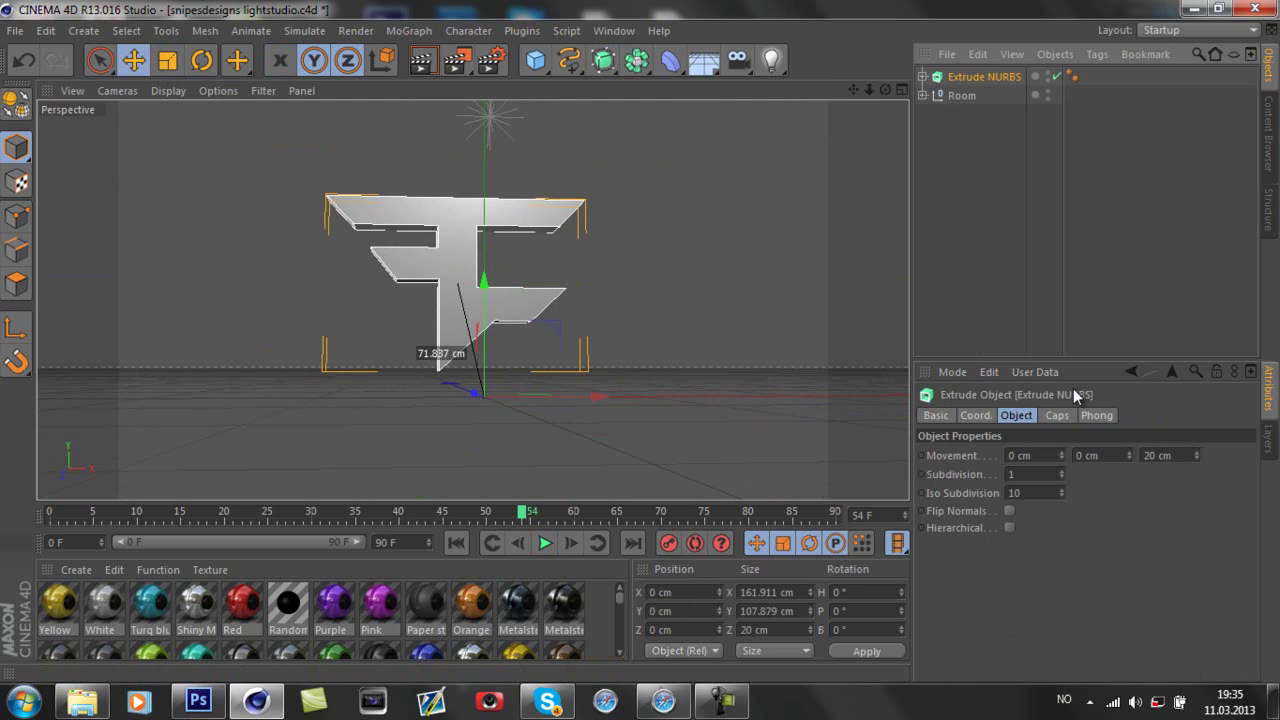
pyautogui.click(1158, 456)
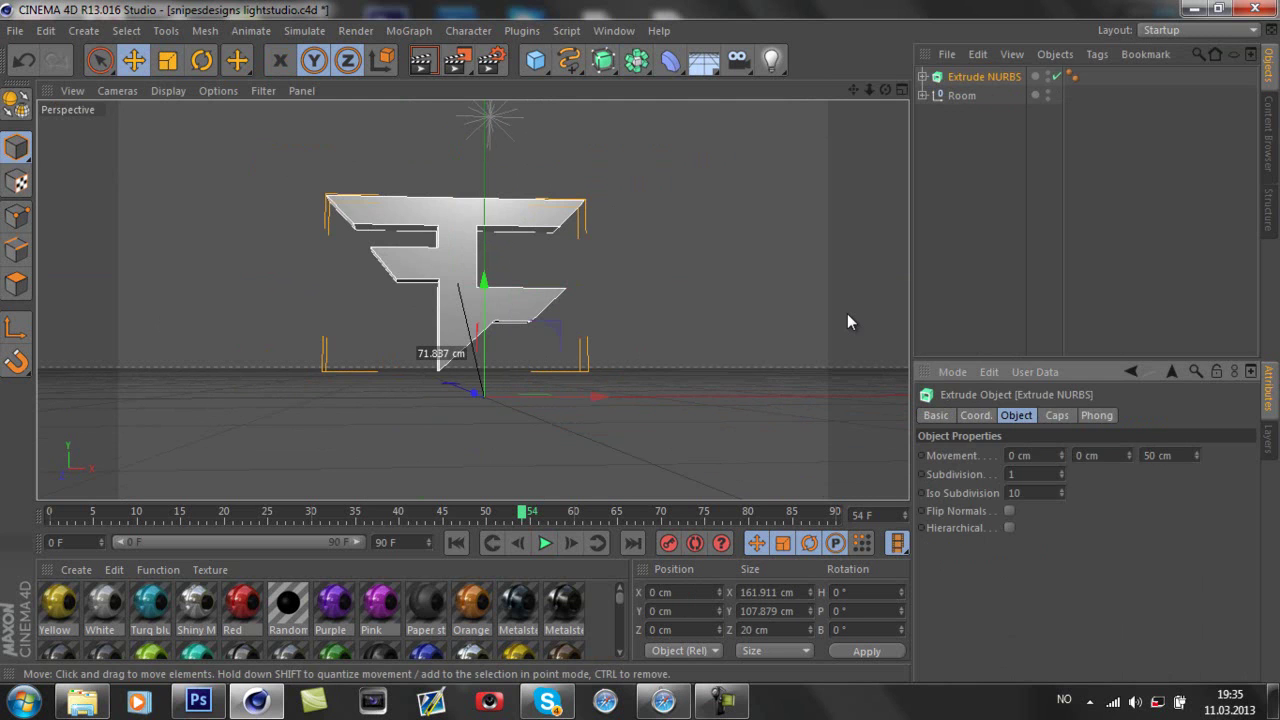
pyautogui.click(1177, 452)
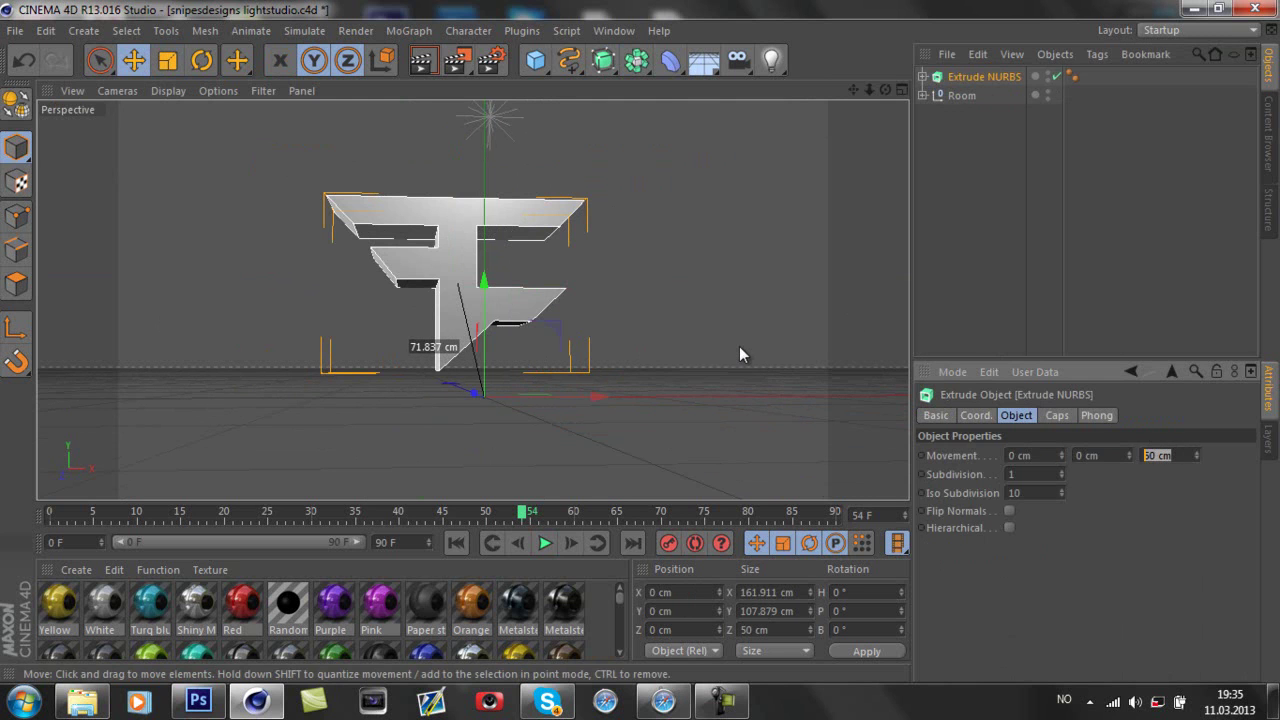
pyautogui.write('65')
pyautogui.press('Return')
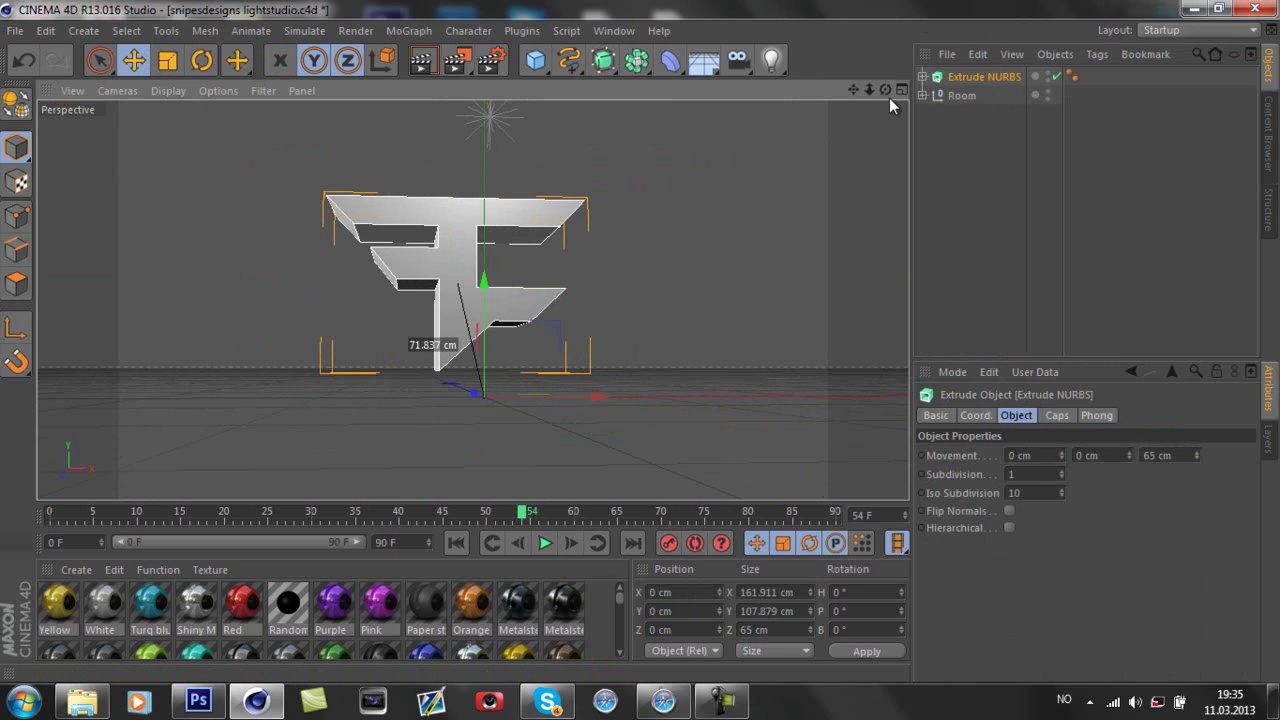
# Shrink the extruded logo slightly, undoing a first oversized rescale.
pyautogui.scroll(6, 641, 341)
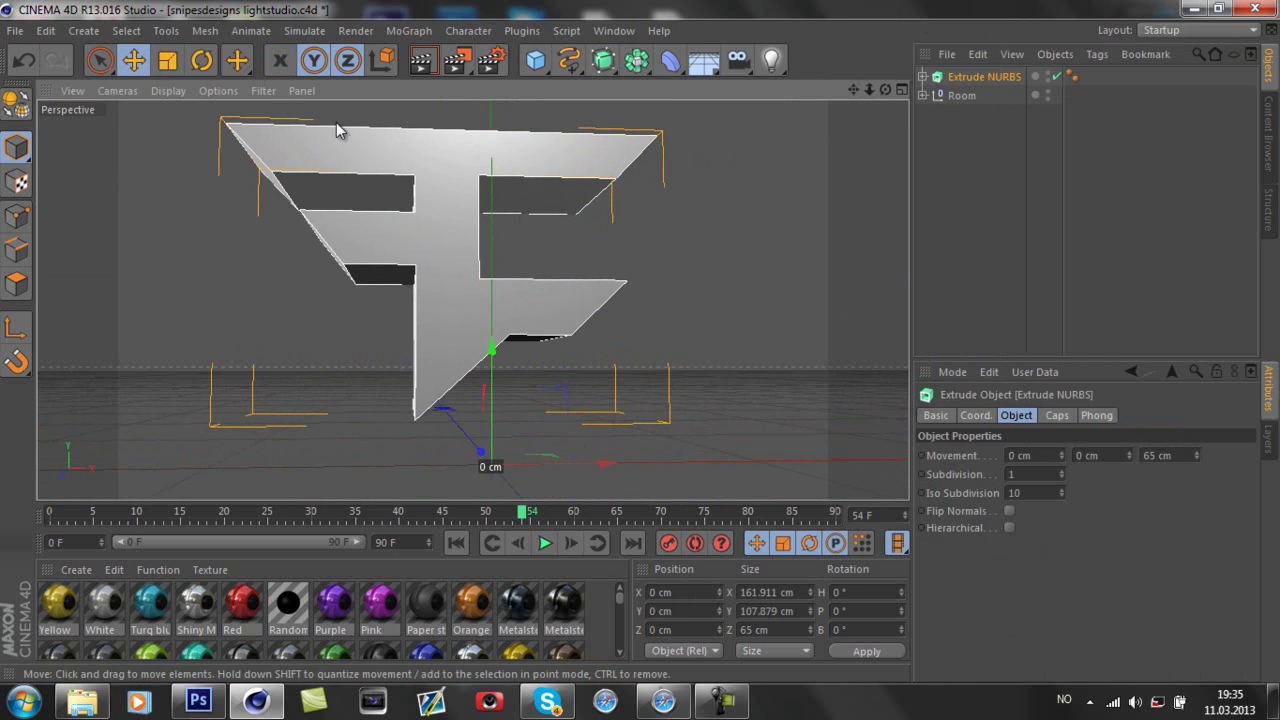
pyautogui.click(167, 60)
pyautogui.moveTo(503, 206); pyautogui.dragTo(289, 237)
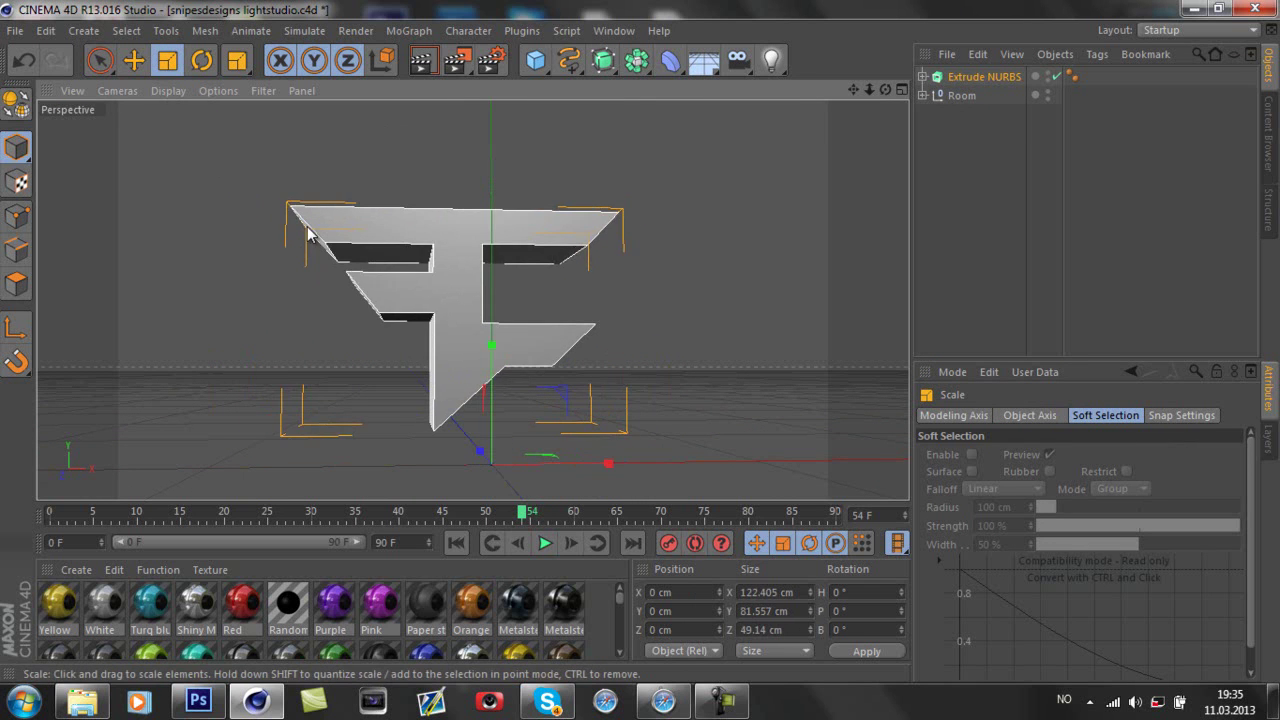
pyautogui.hotkey('ctrl', 'z')
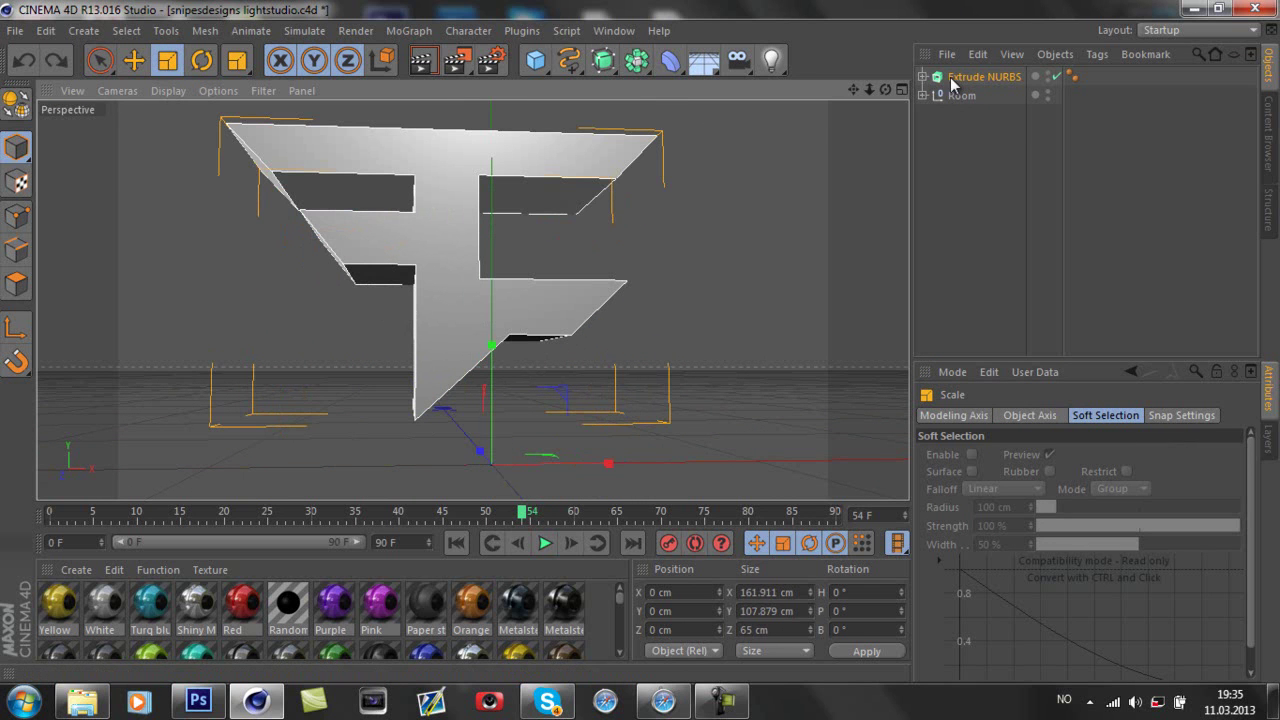
pyautogui.click(989, 75)
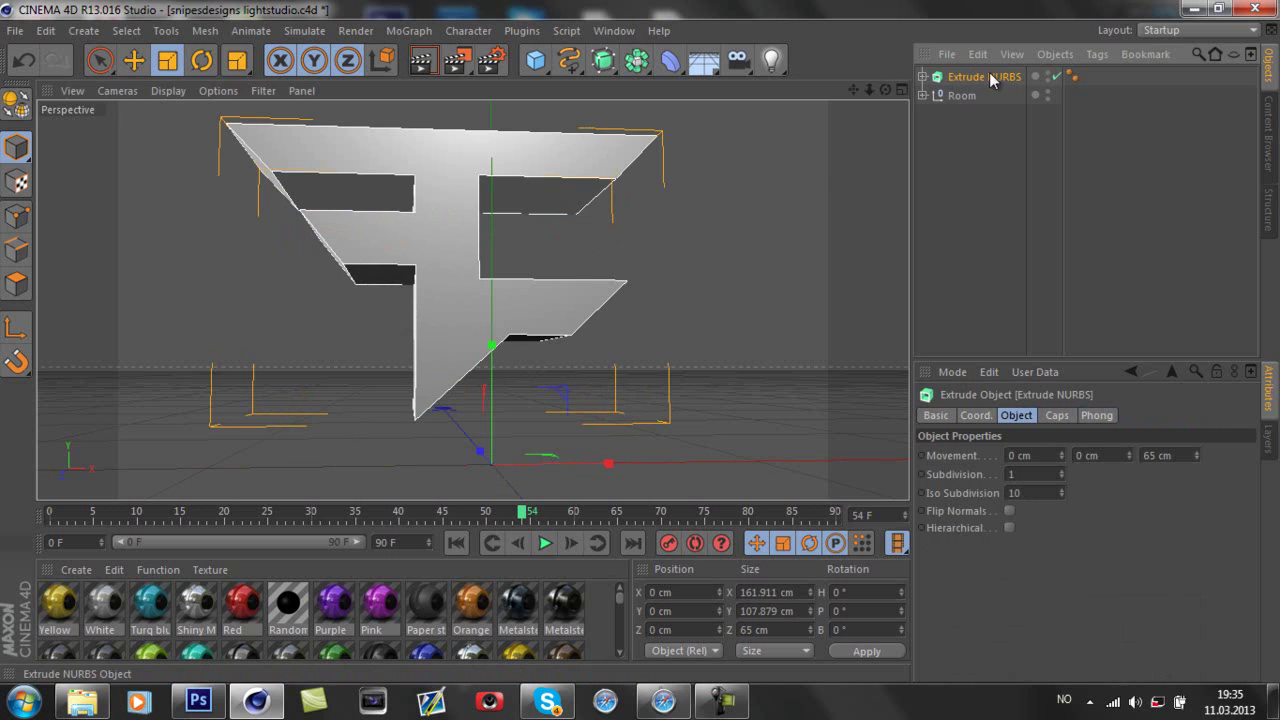
pyautogui.moveTo(626, 319); pyautogui.dragTo(525, 350)
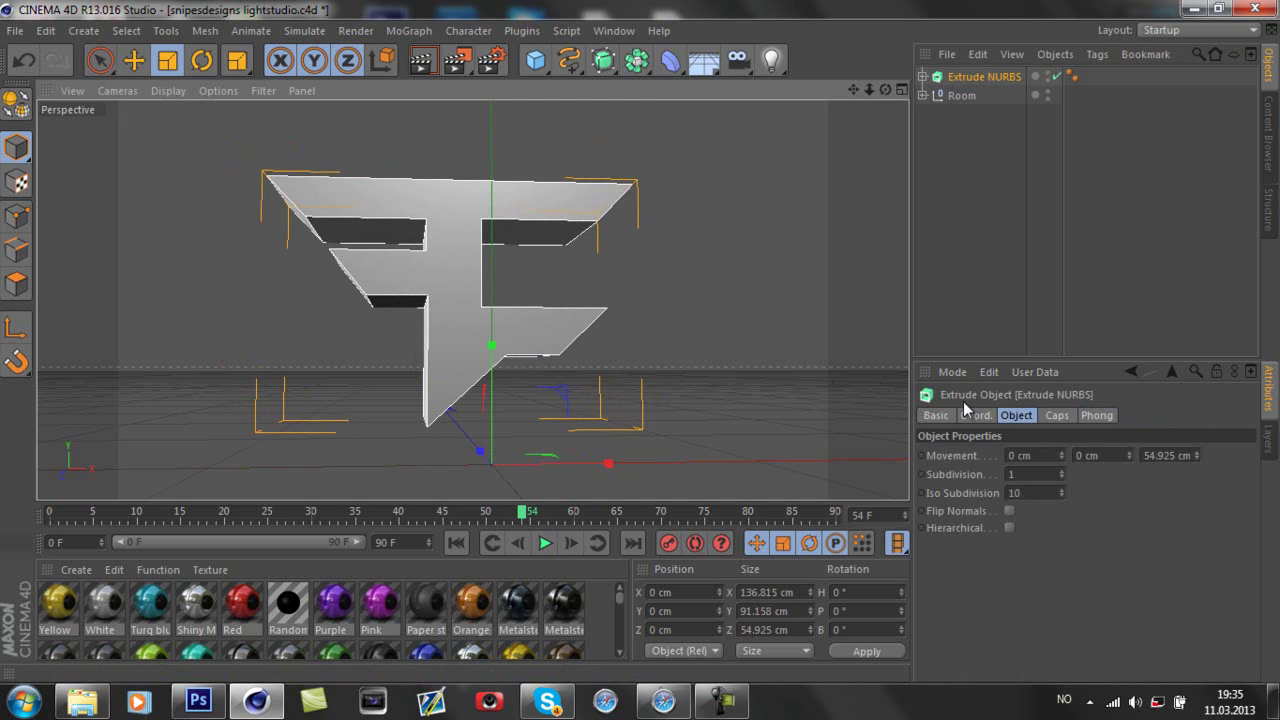
# Set extrusion depth to 50 cm and both caps to Fillet Cap with 1 cm radius.
pyautogui.click(1193, 458)
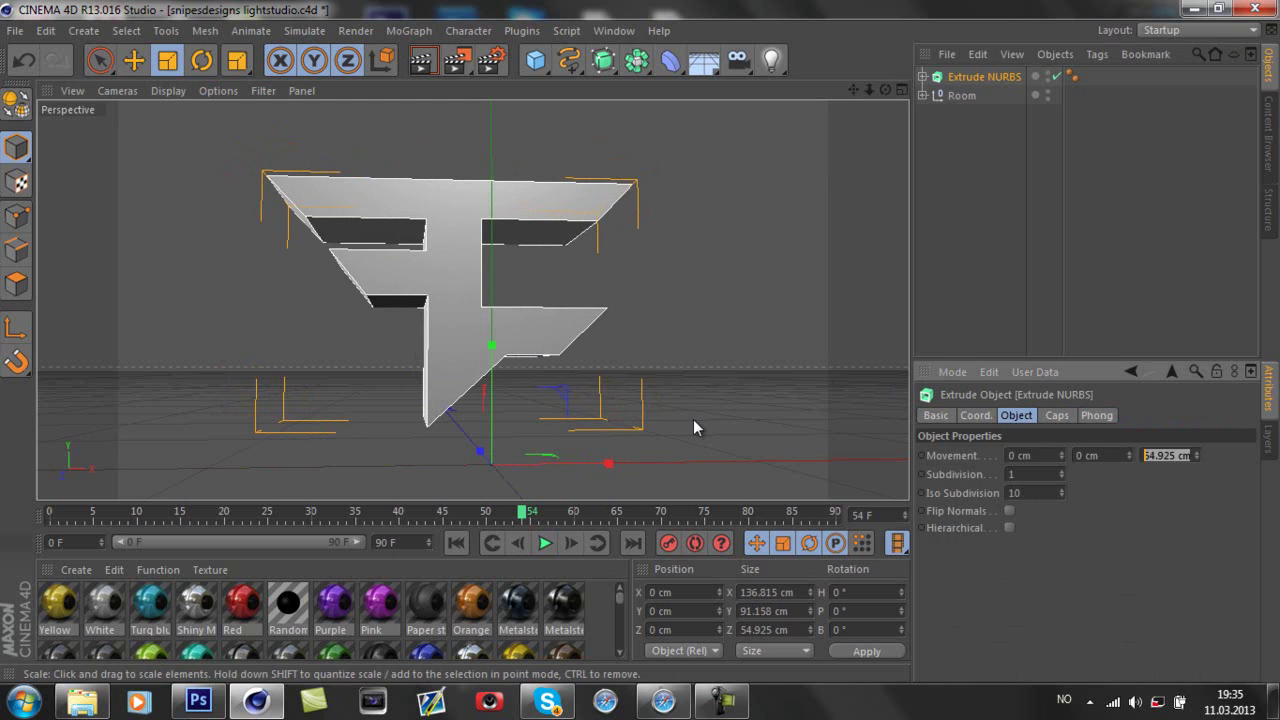
pyautogui.write('50')
pyautogui.press('Return')
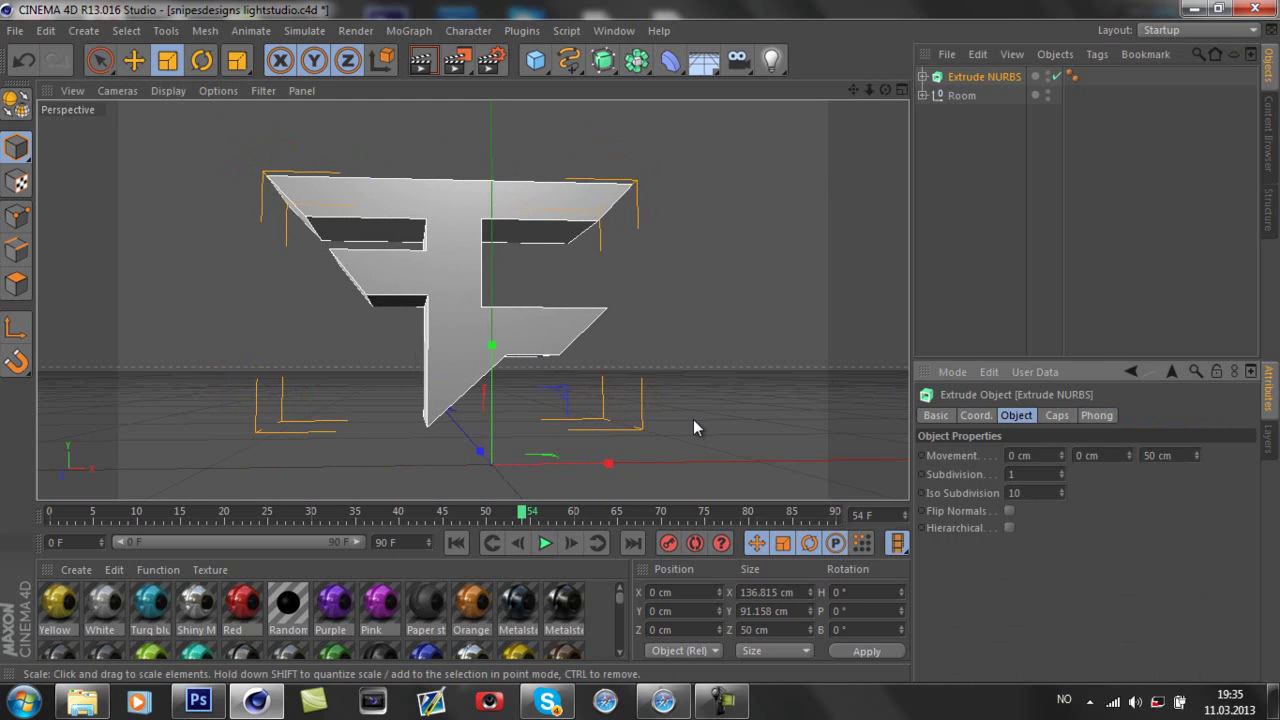
pyautogui.click(1052, 415)
pyautogui.click(1018, 453)
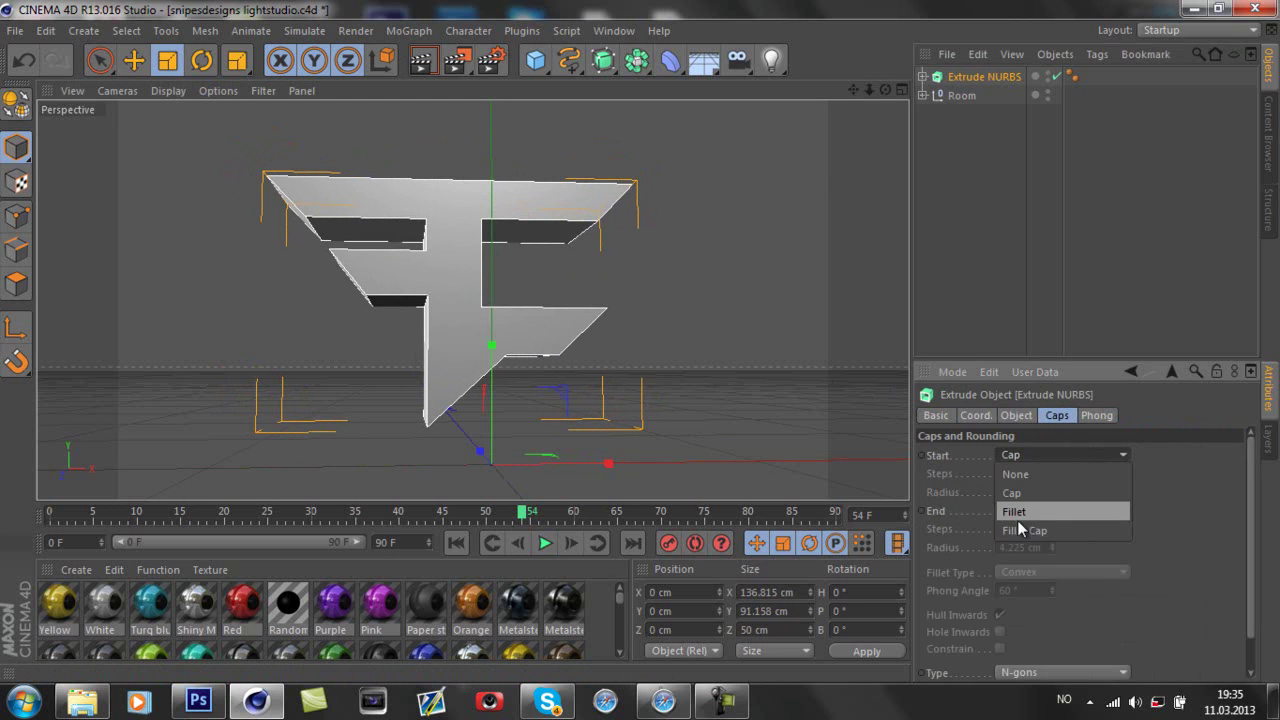
pyautogui.click(1024, 531)
pyautogui.click(1041, 510)
pyautogui.click(1021, 582)
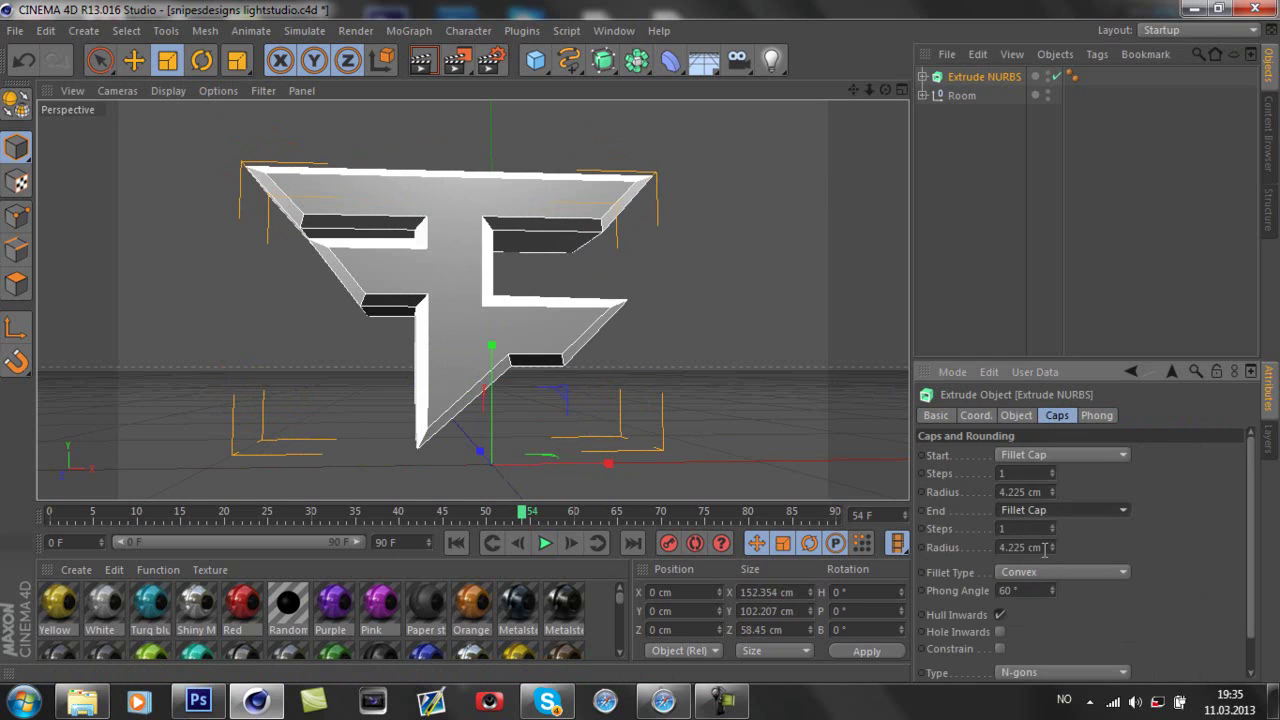
pyautogui.doubleClick(1045, 548)
pyautogui.write('1')
pyautogui.moveTo(1047, 491); pyautogui.dragTo(742, 461)
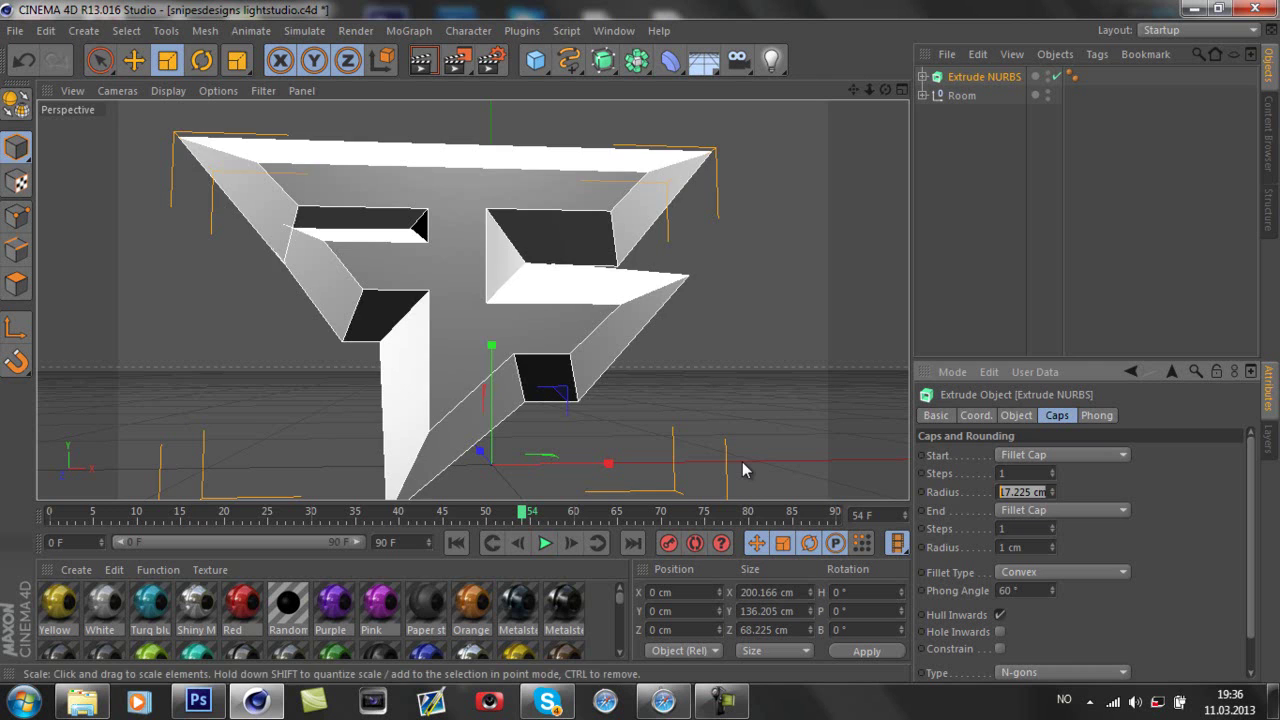
pyautogui.click(490, 60)
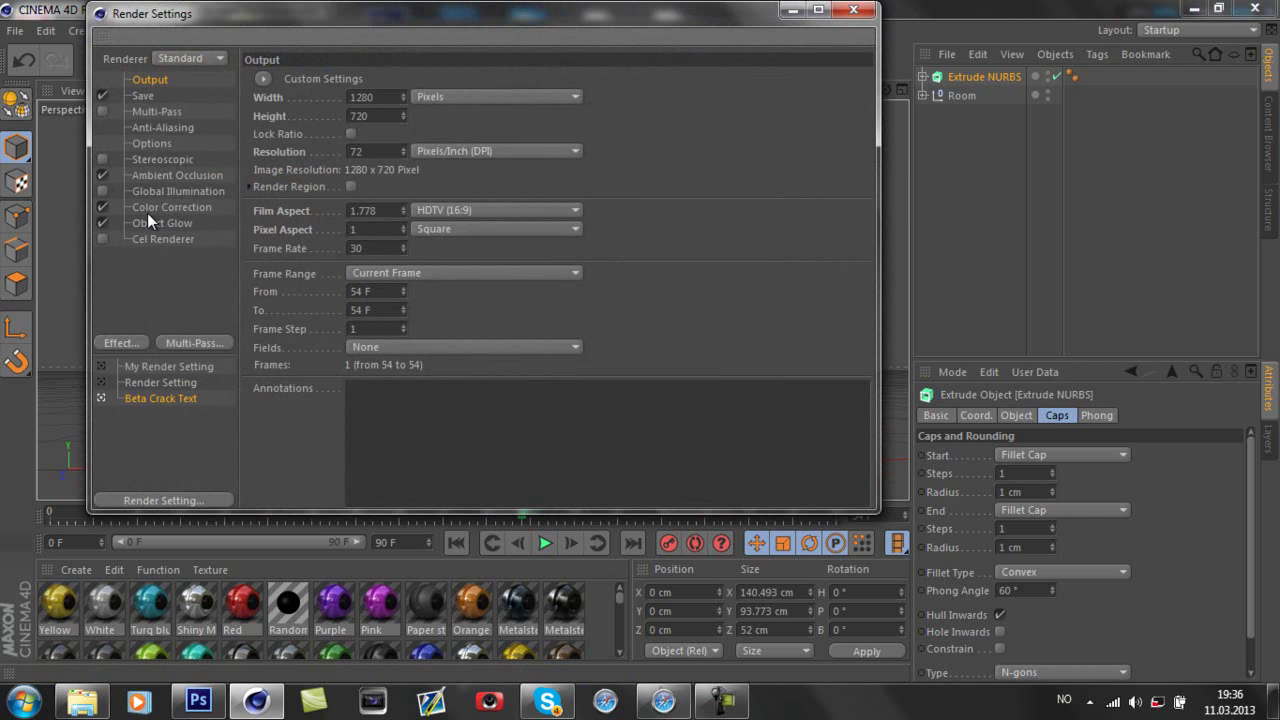
pyautogui.click(853, 10)
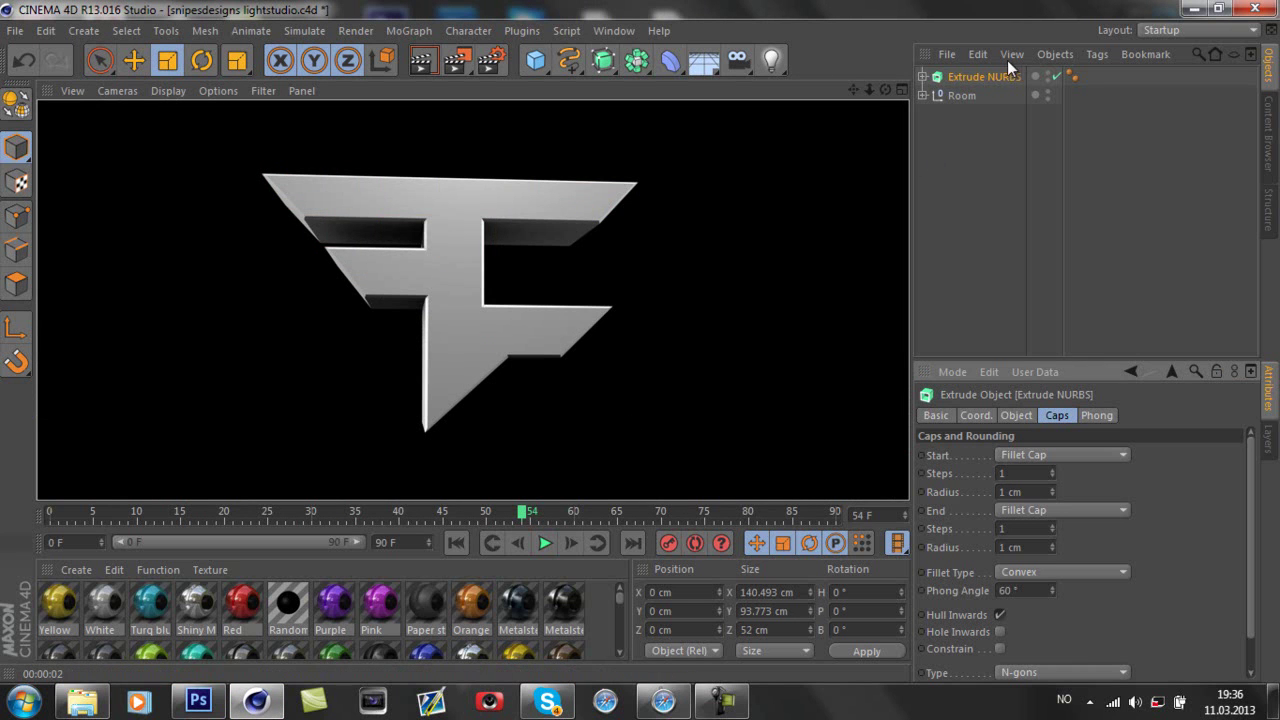
pyautogui.click(984, 80)
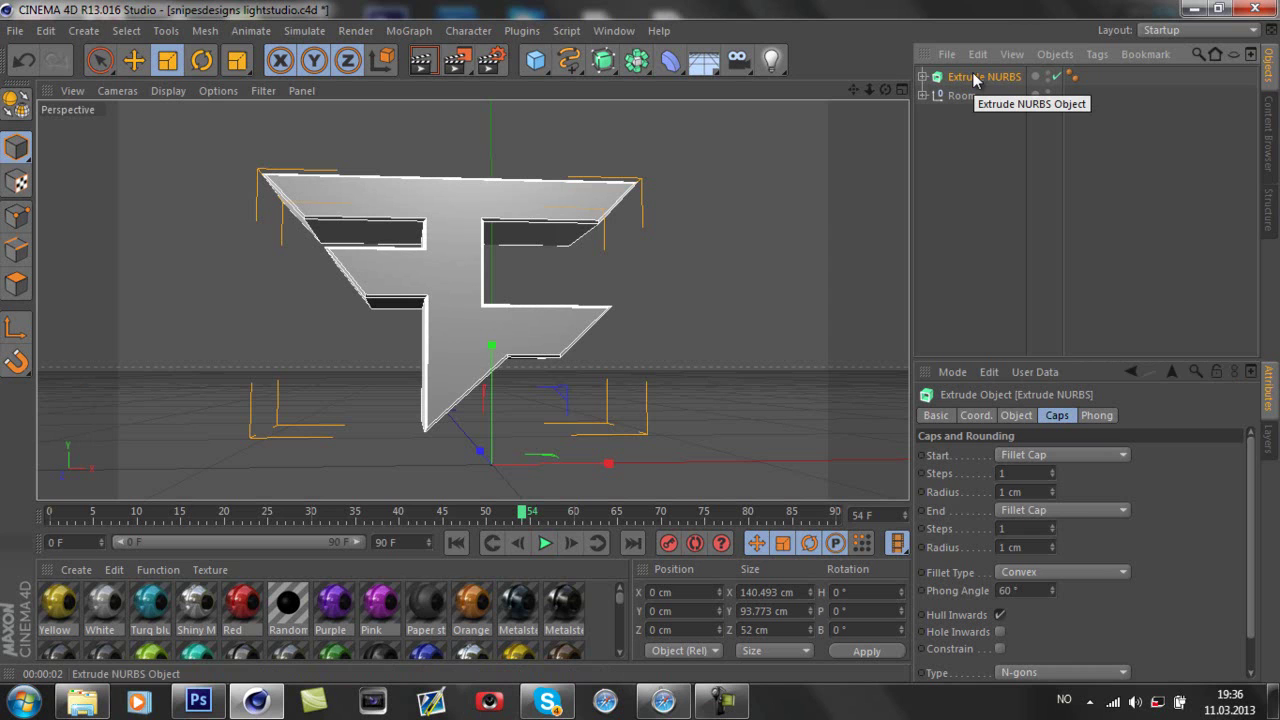
# Duplicate the extruded logo and disable the original.
pyautogui.hotkey('ctrl', 'c')
pyautogui.hotkey('ctrl', 'v')
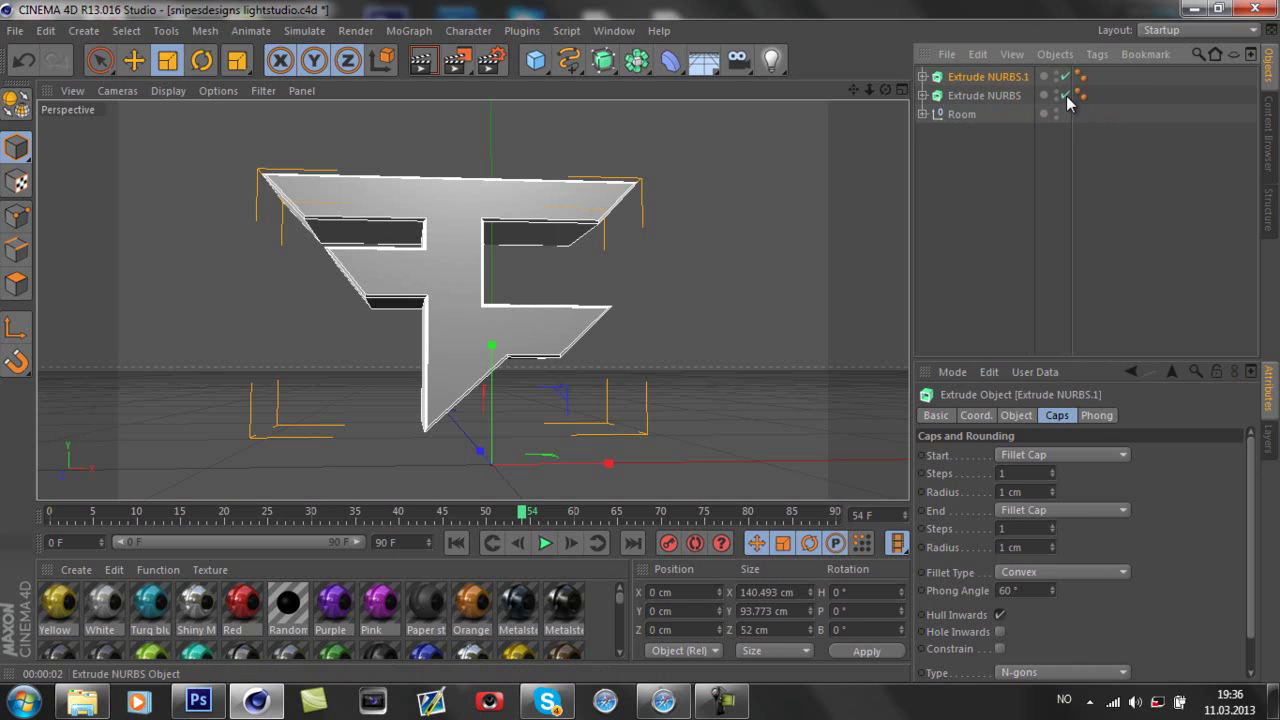
pyautogui.click(1065, 95)
# Fracture the copy with NitroBlast at High quality, 80 pieces, about 5% thickness.
pyautogui.click(524, 31)
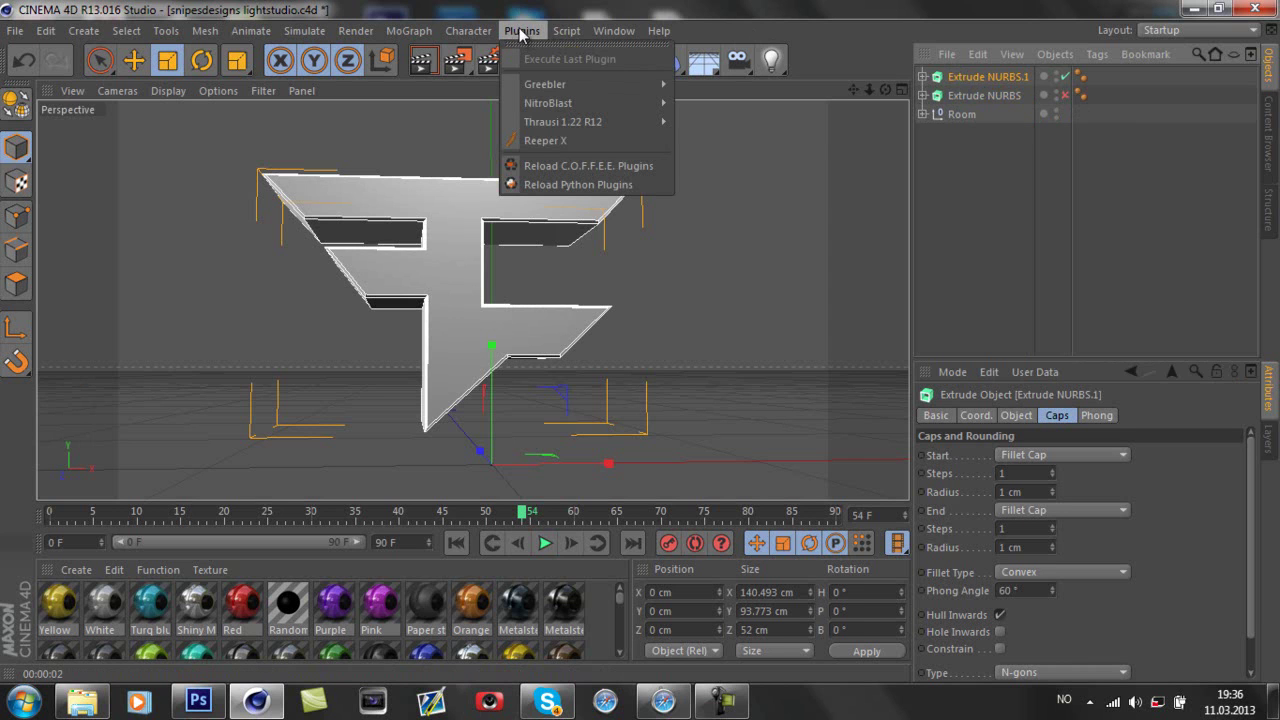
pyautogui.moveTo(594, 104)
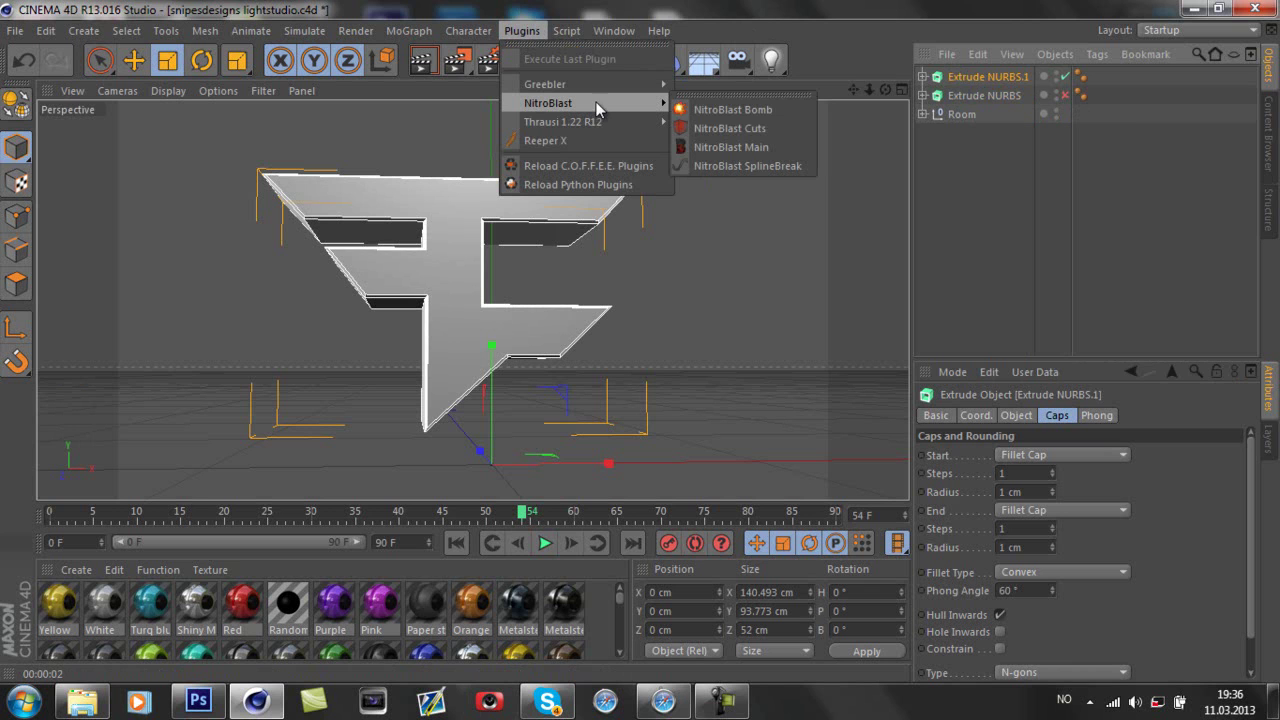
pyautogui.click(717, 151)
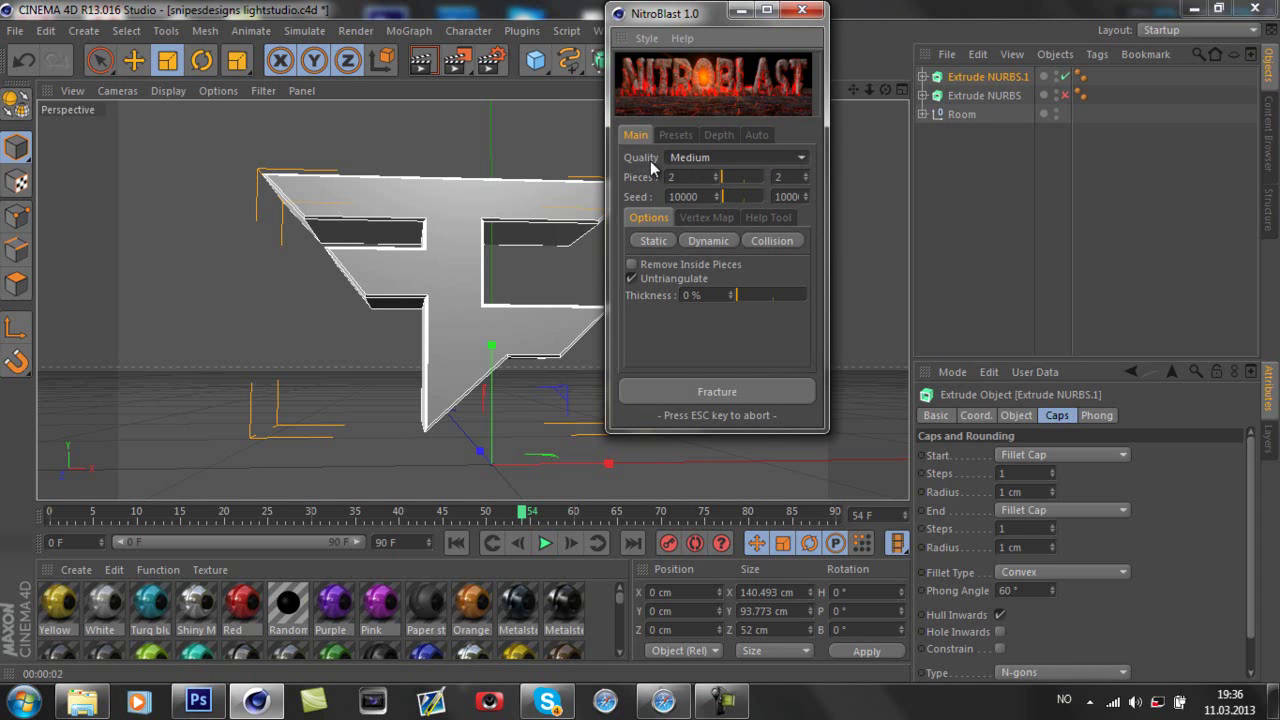
pyautogui.click(684, 162)
pyautogui.click(713, 207)
pyautogui.write('80')
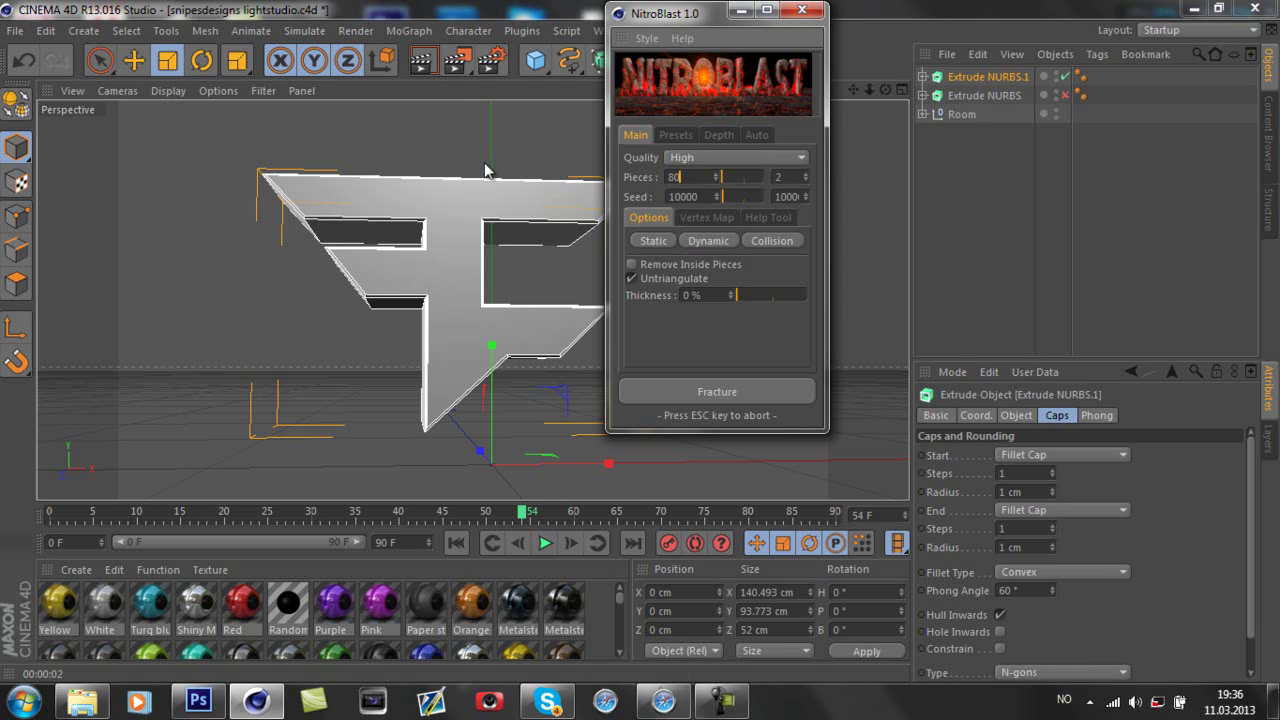
pyautogui.click(742, 295)
pyautogui.click(713, 392)
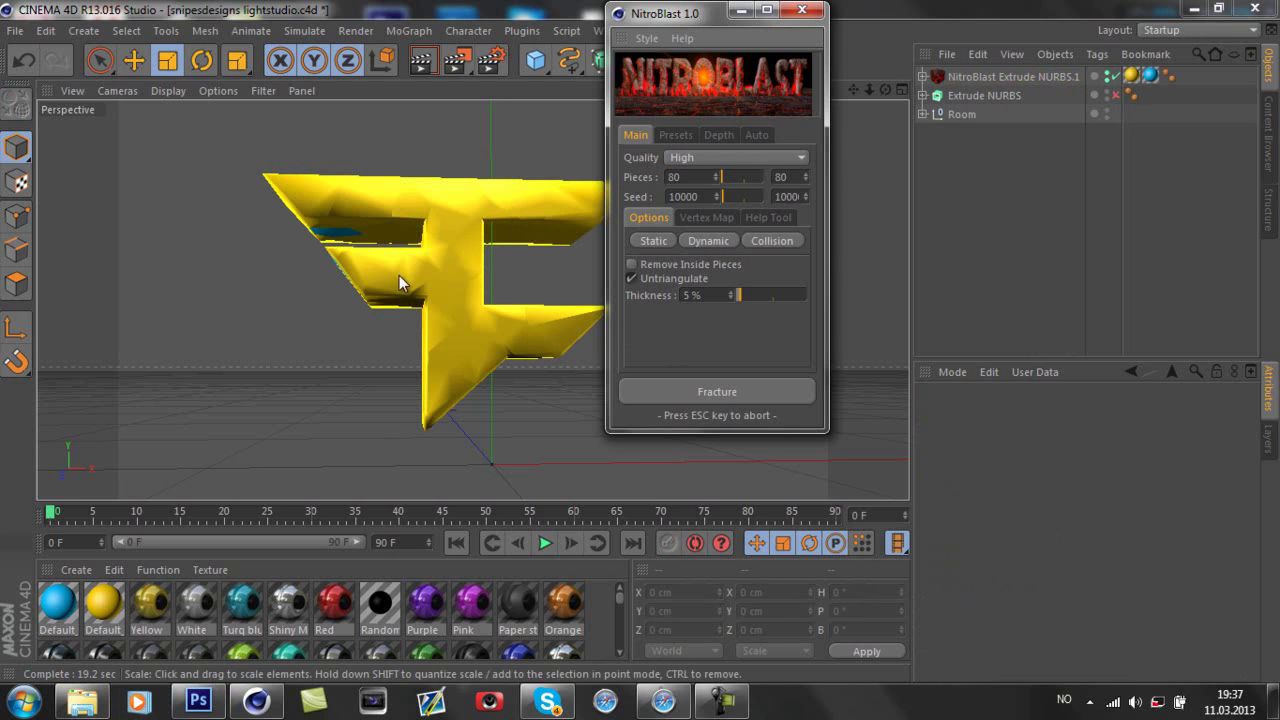
# Close NitroBlast and set the Default_IN colour to dark grey 62/61/62.
pyautogui.click(802, 10)
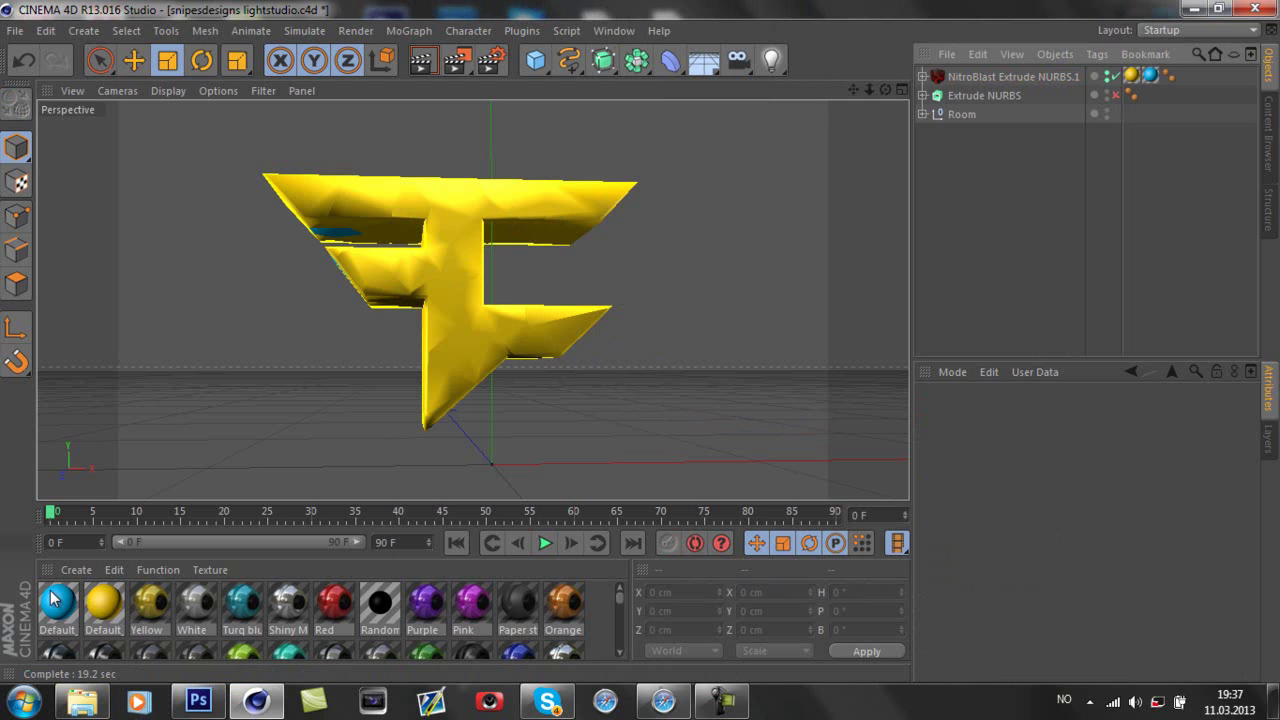
pyautogui.doubleClick(104, 604)
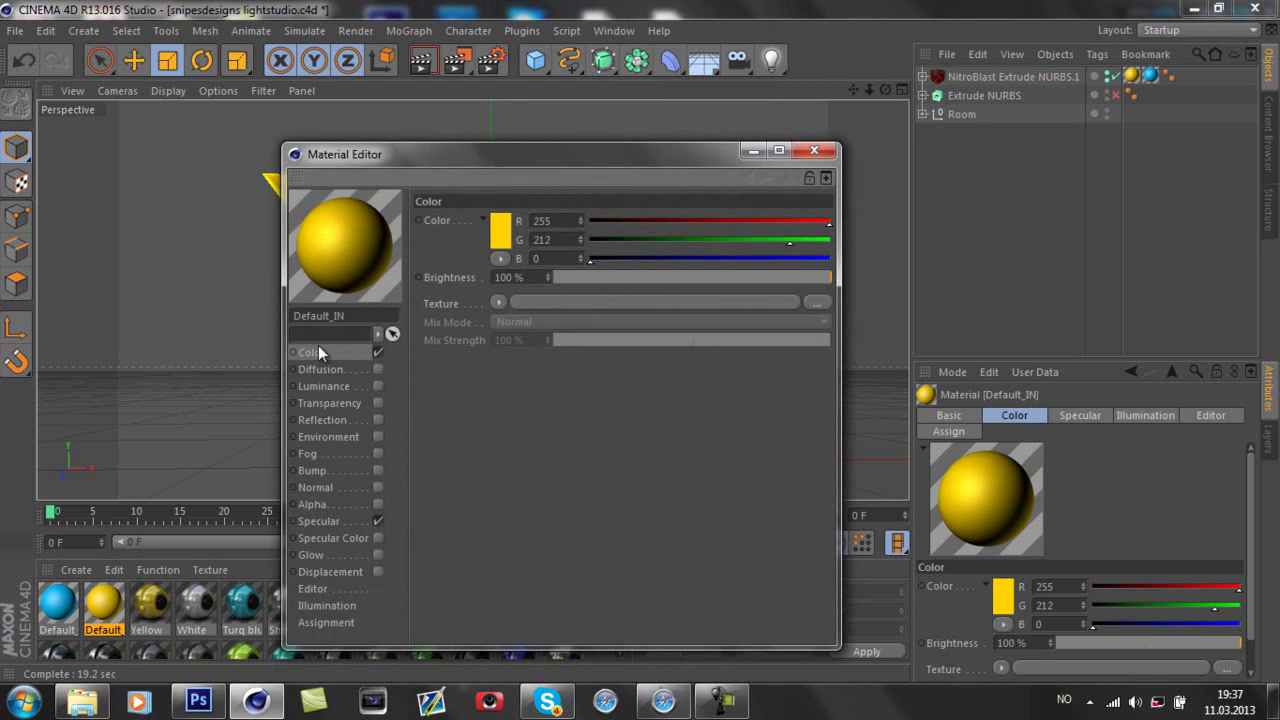
pyautogui.click(675, 221)
pyautogui.click(672, 239)
pyautogui.click(672, 258)
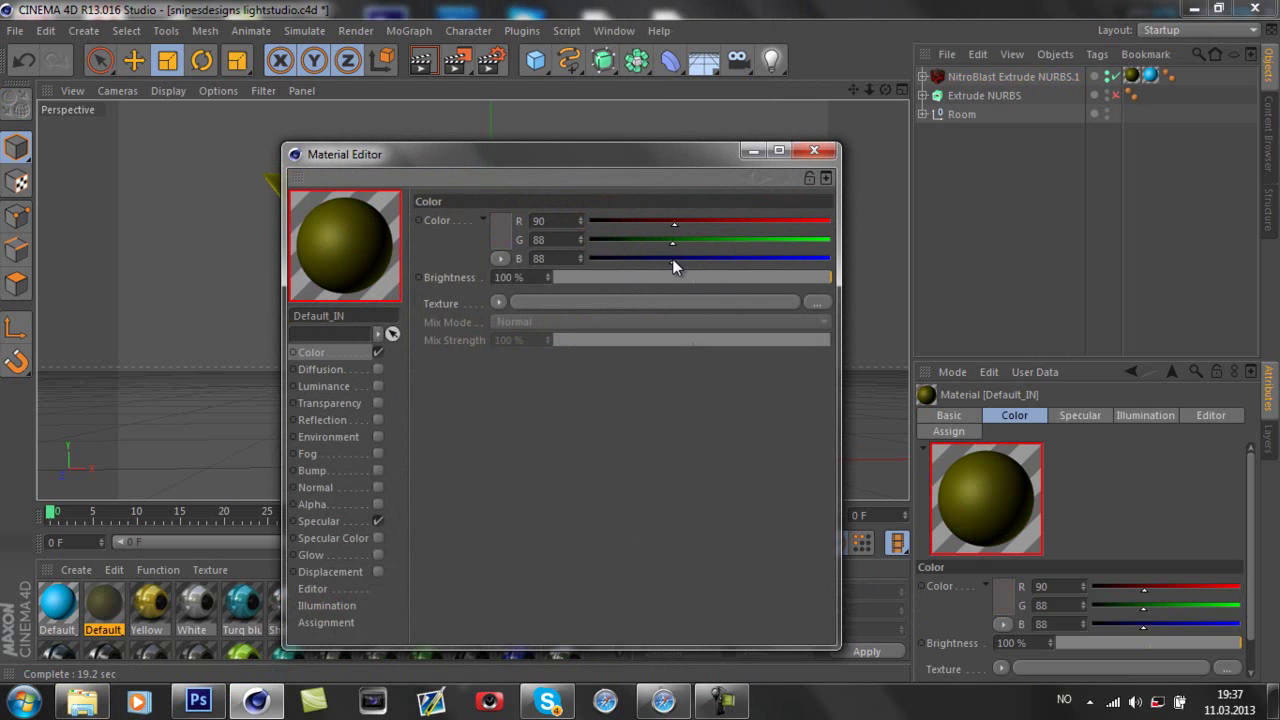
pyautogui.moveTo(669, 224); pyautogui.dragTo(648, 226)
pyautogui.click(648, 239)
pyautogui.click(649, 258)
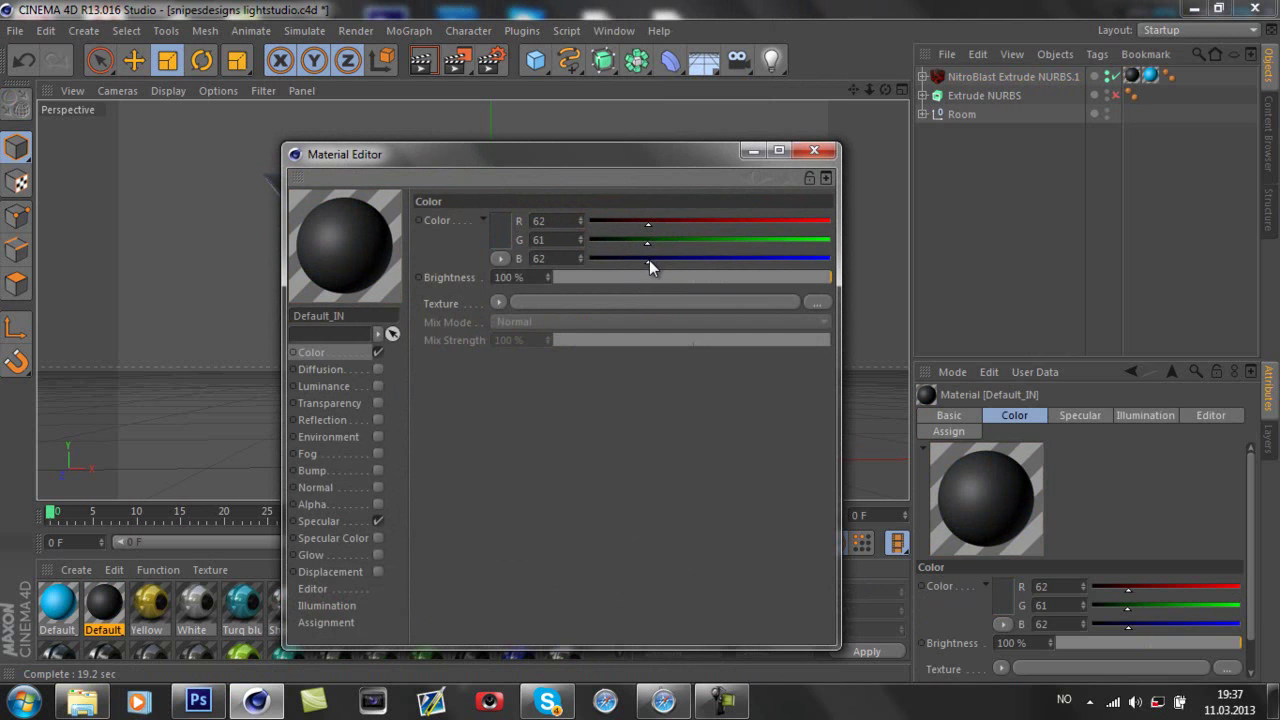
# Preview Default_IN on an object shape, enable Luminance 5% and Reflection 4%, then close.
pyautogui.rightClick(332, 271)
pyautogui.click(445, 516)
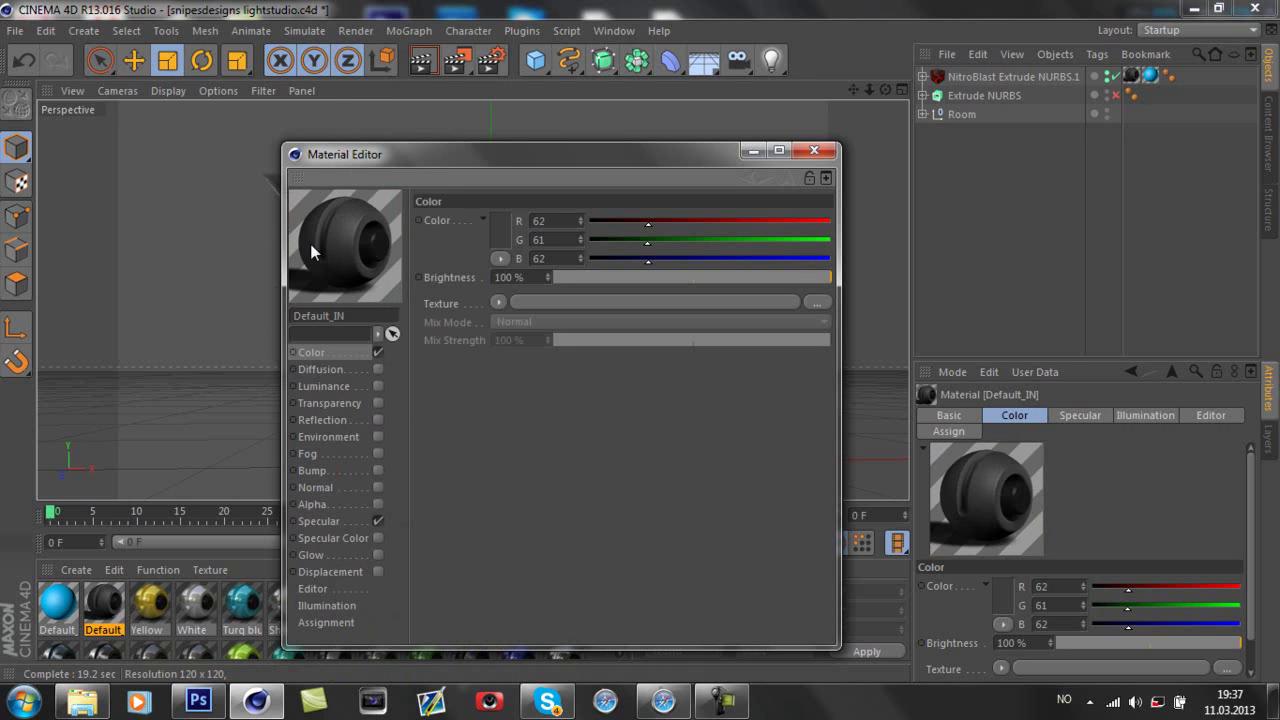
pyautogui.click(328, 386)
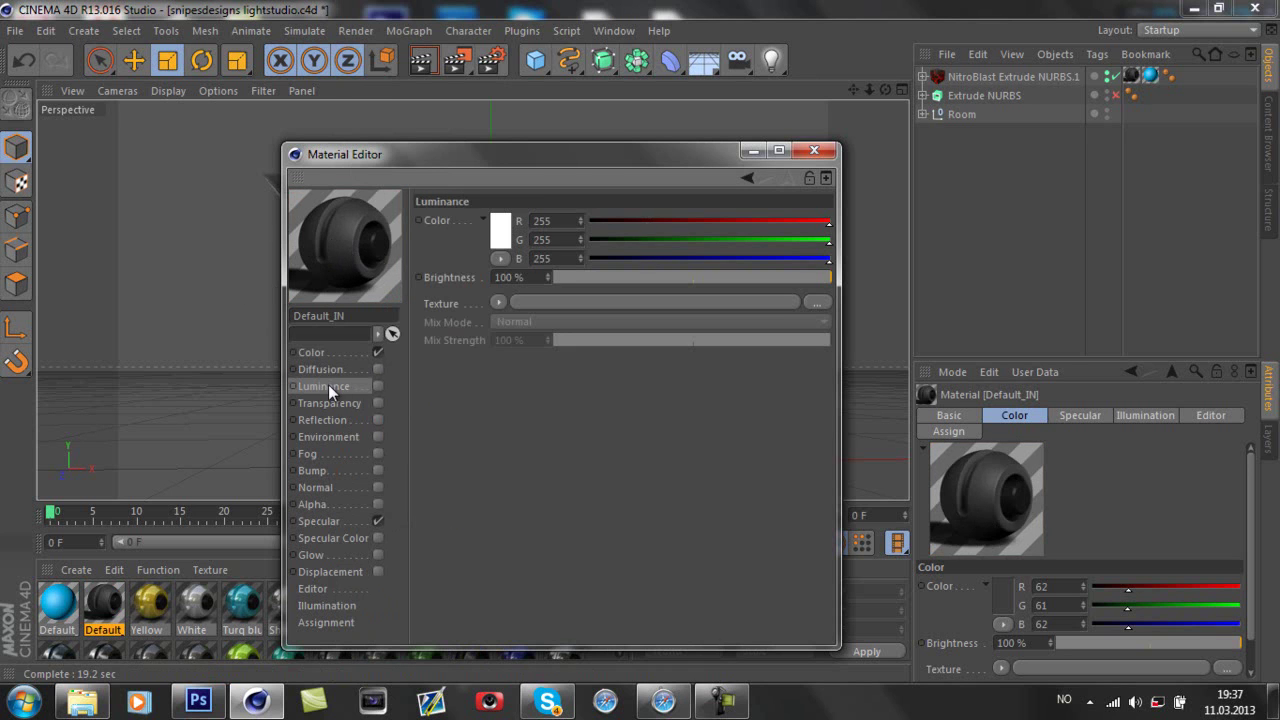
pyautogui.click(378, 386)
pyautogui.moveTo(548, 277); pyautogui.dragTo(545, 277)
pyautogui.click(343, 421)
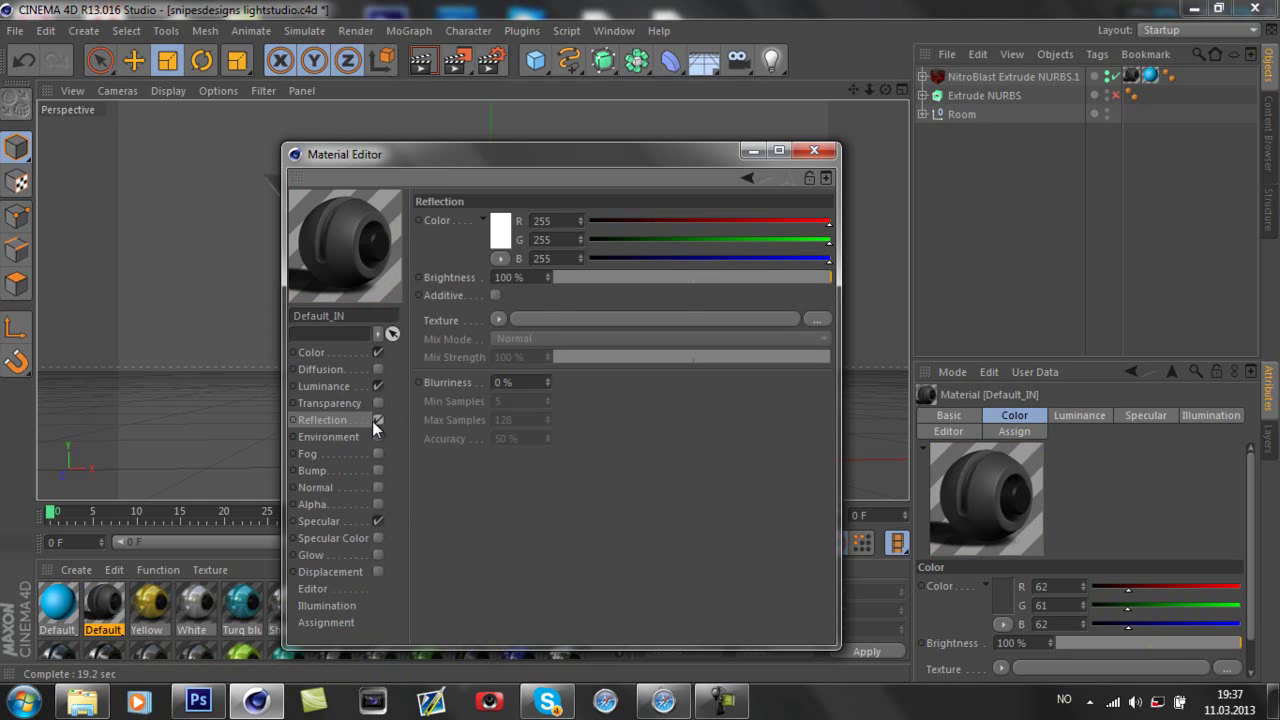
pyautogui.click(376, 420)
pyautogui.click(564, 277)
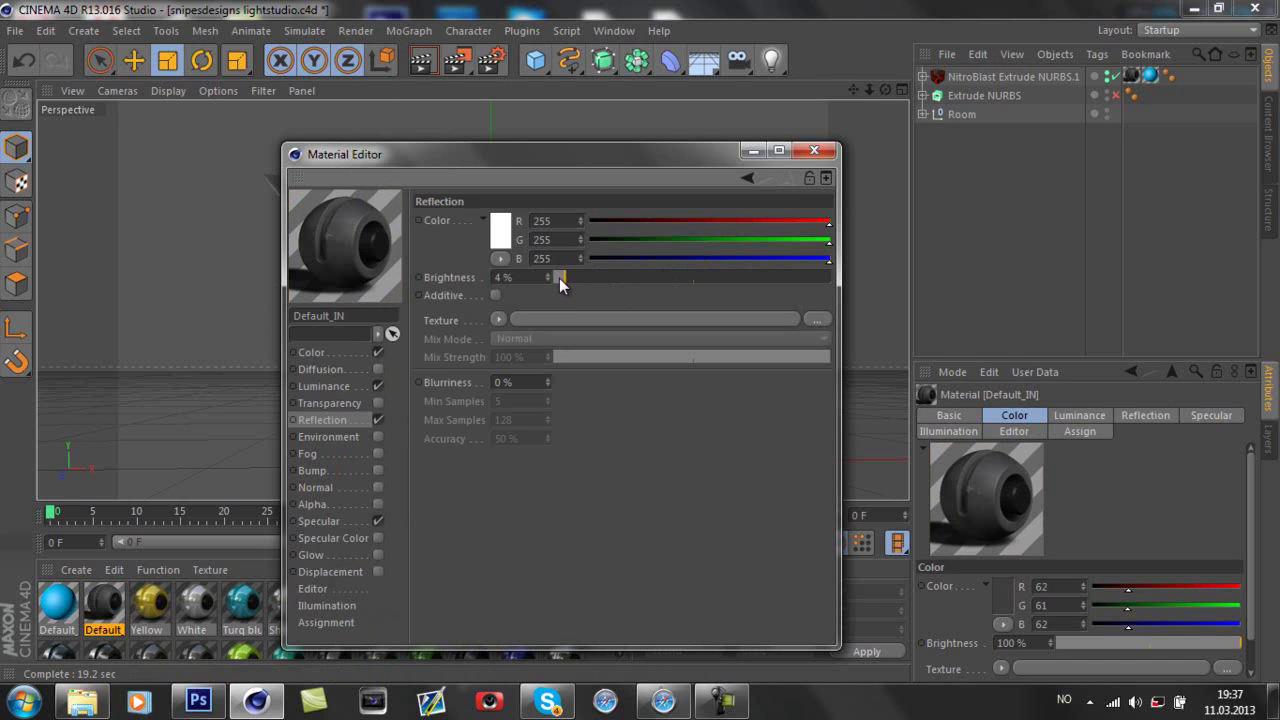
pyautogui.click(323, 386)
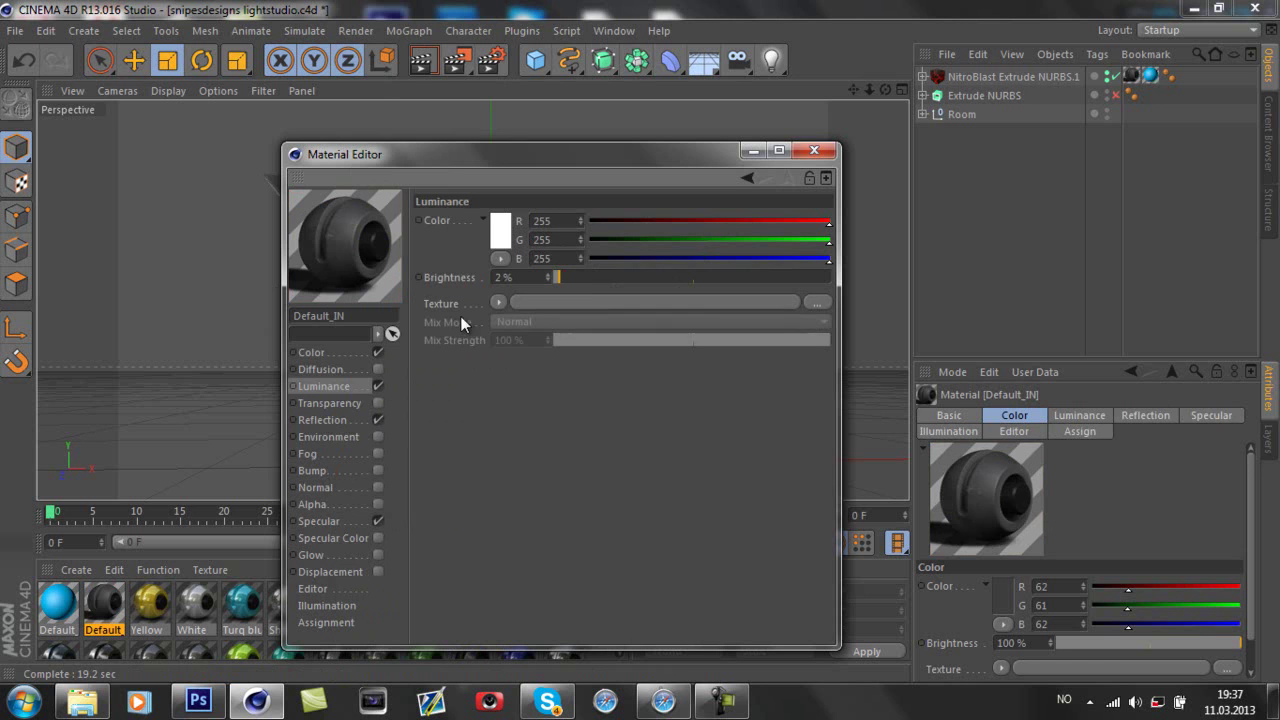
pyautogui.moveTo(571, 277); pyautogui.dragTo(569, 277)
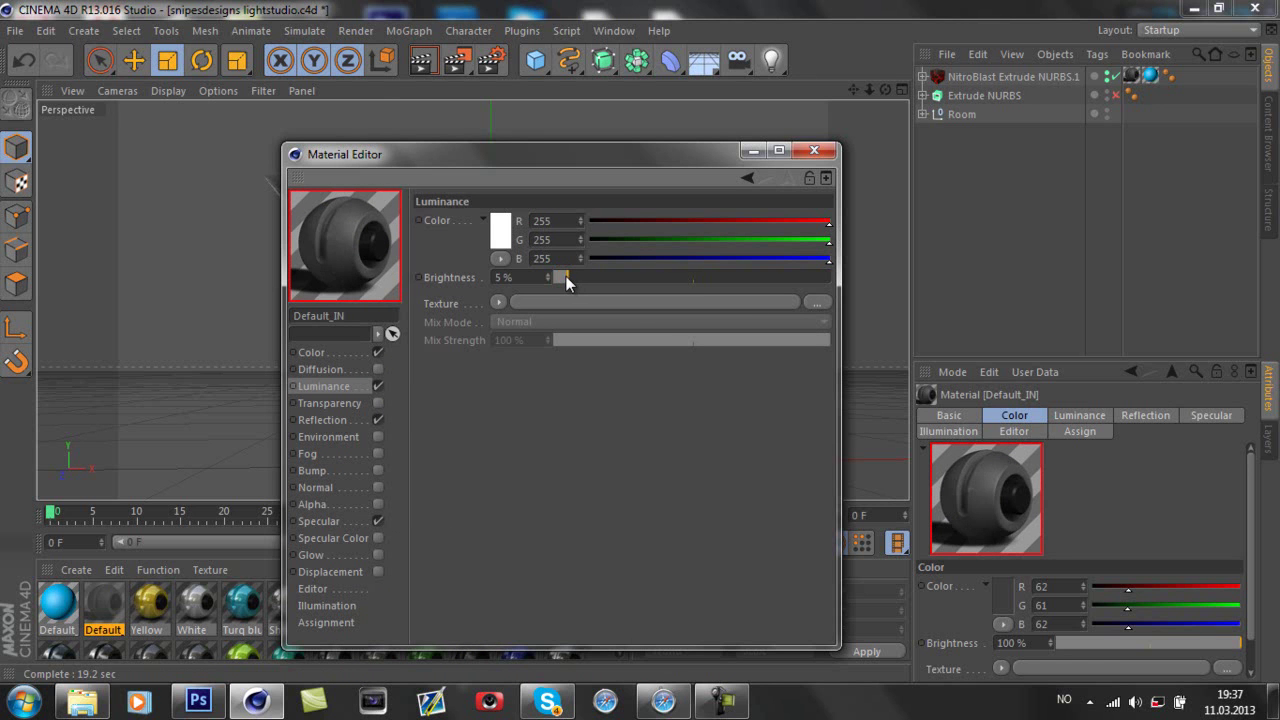
pyautogui.click(812, 151)
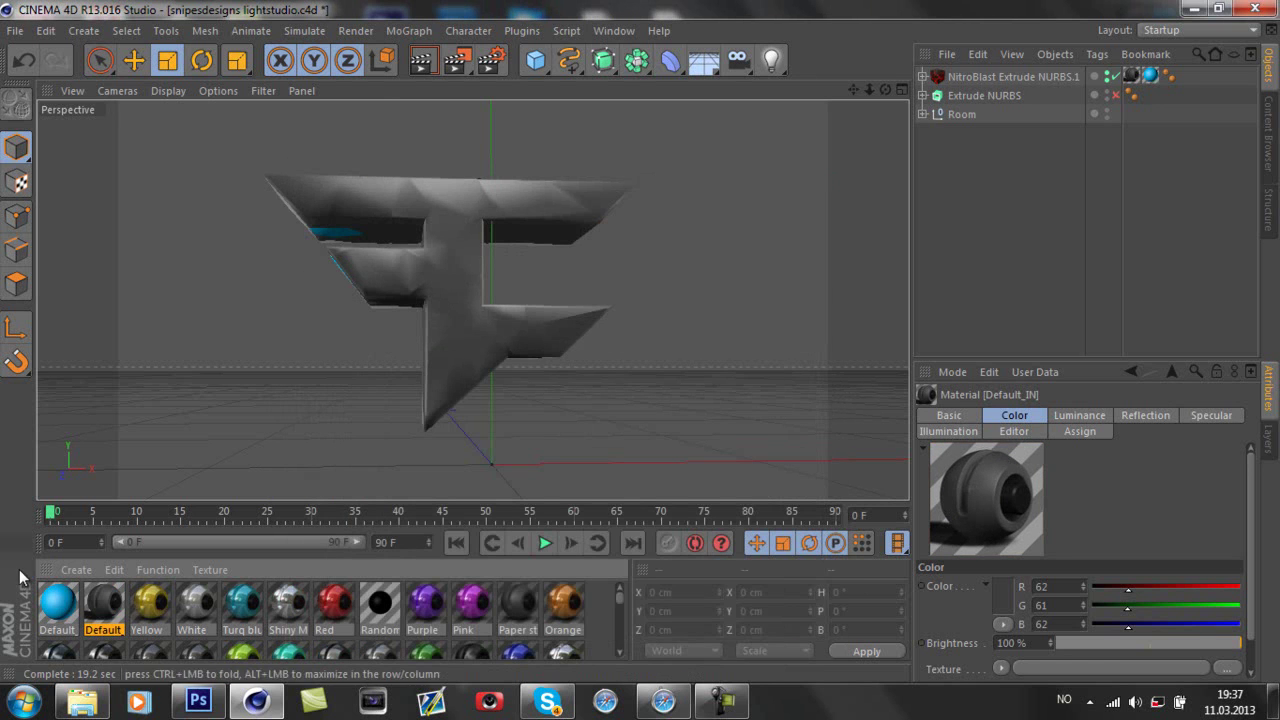
# Make Default_OUT dark grey (60/59/61) and preview it on an object shape.
pyautogui.doubleClick(55, 608)
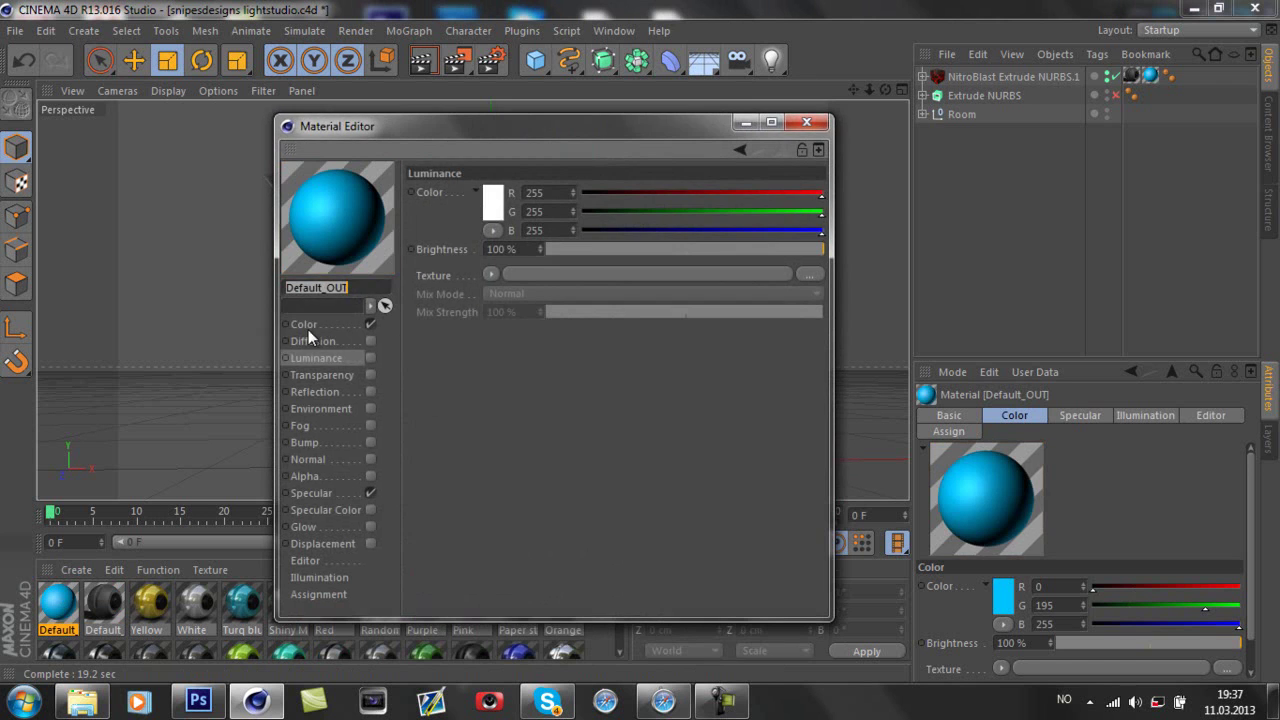
pyautogui.click(639, 193)
pyautogui.click(637, 211)
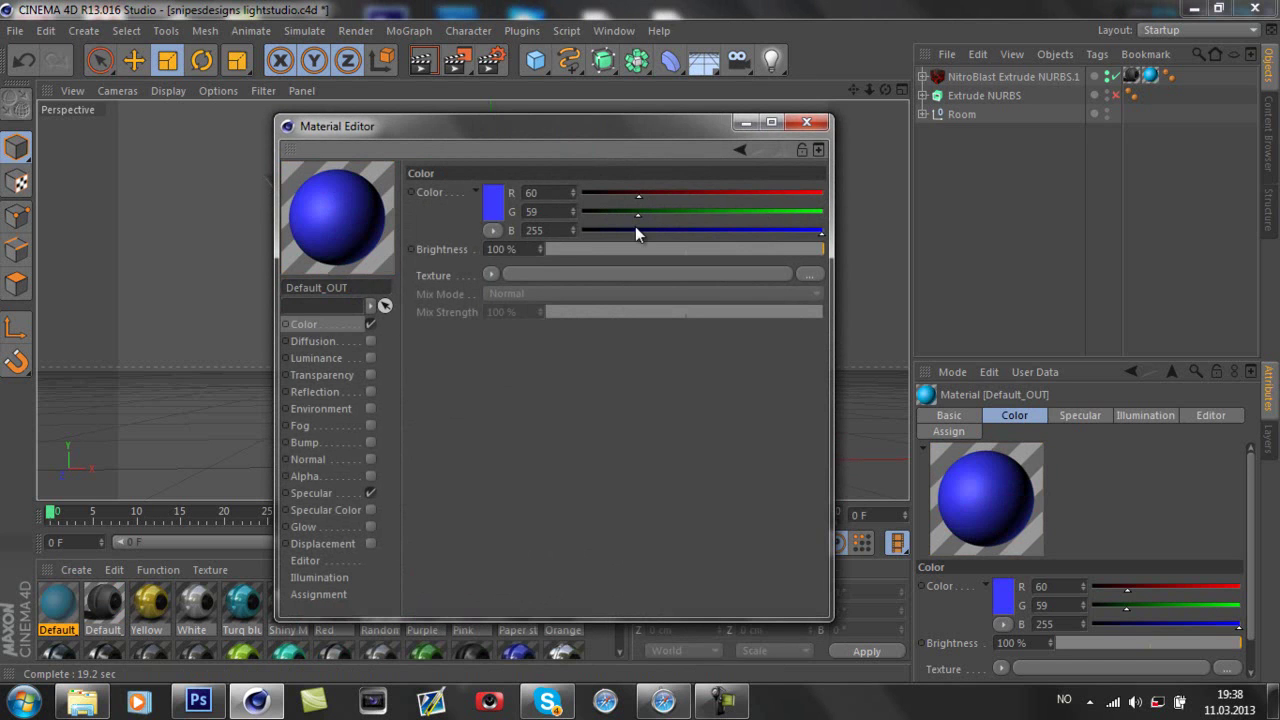
pyautogui.click(636, 230)
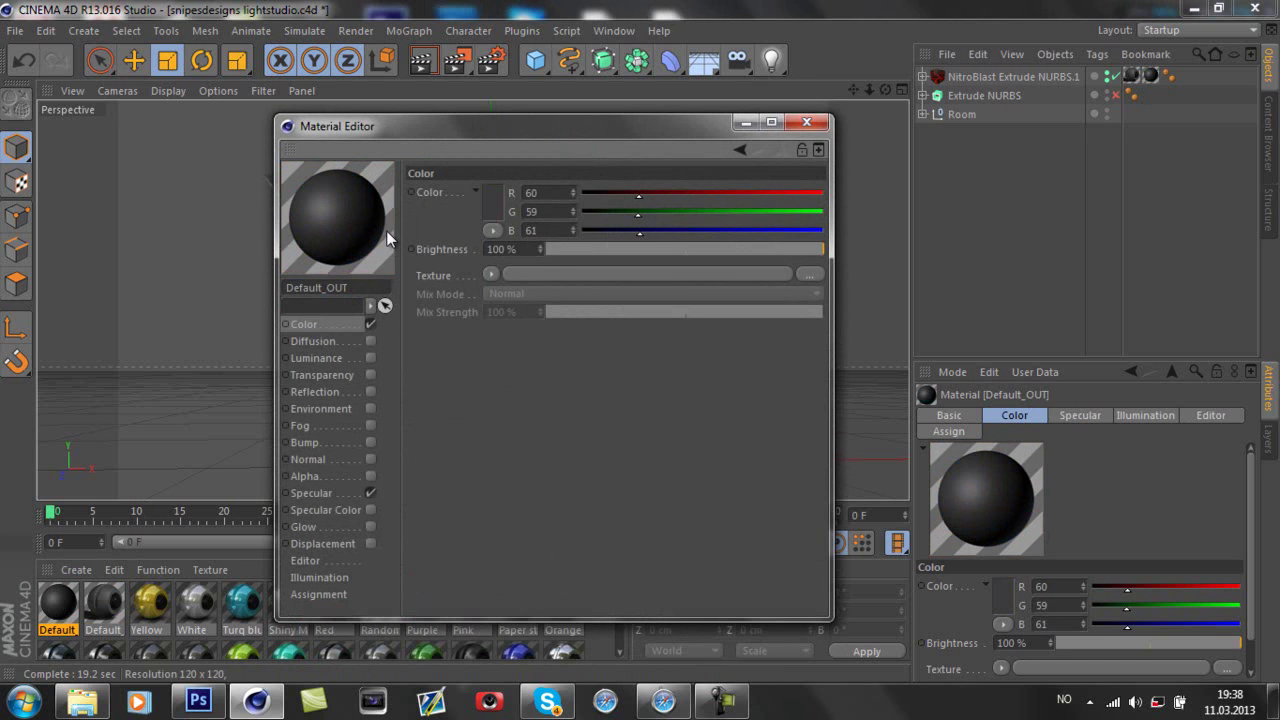
pyautogui.rightClick(316, 267)
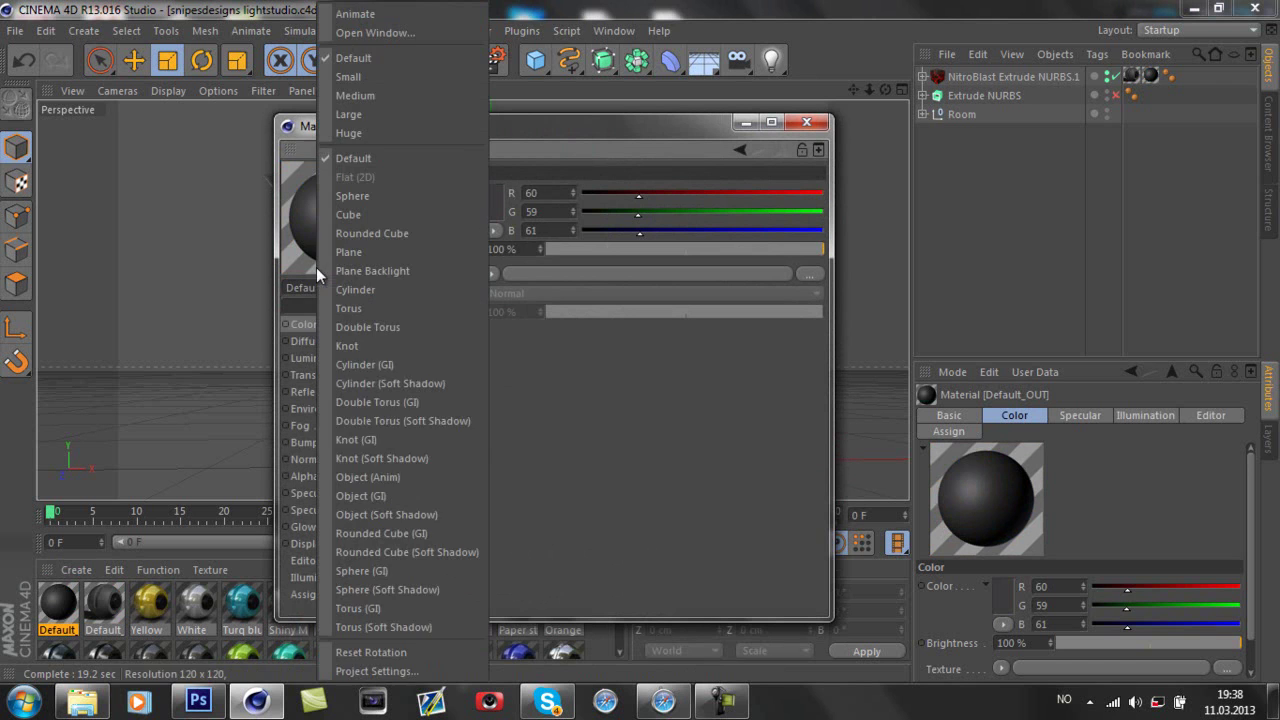
pyautogui.click(405, 458)
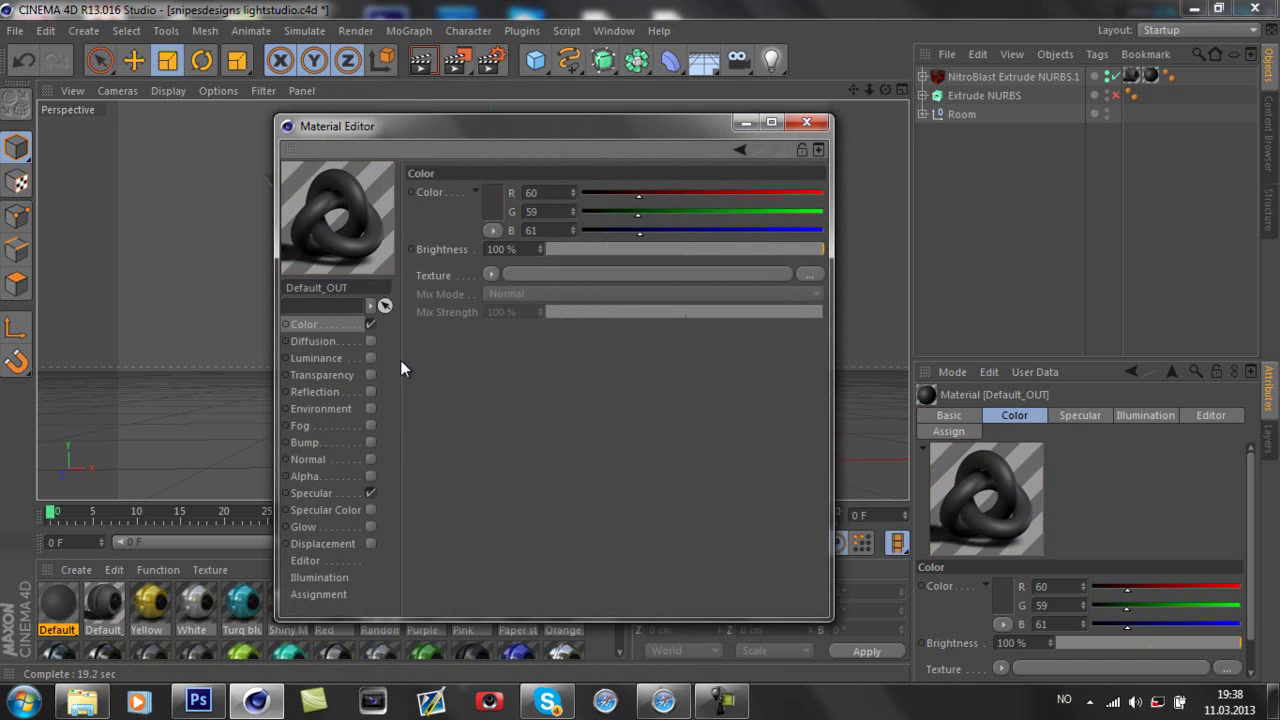
pyautogui.rightClick(356, 230)
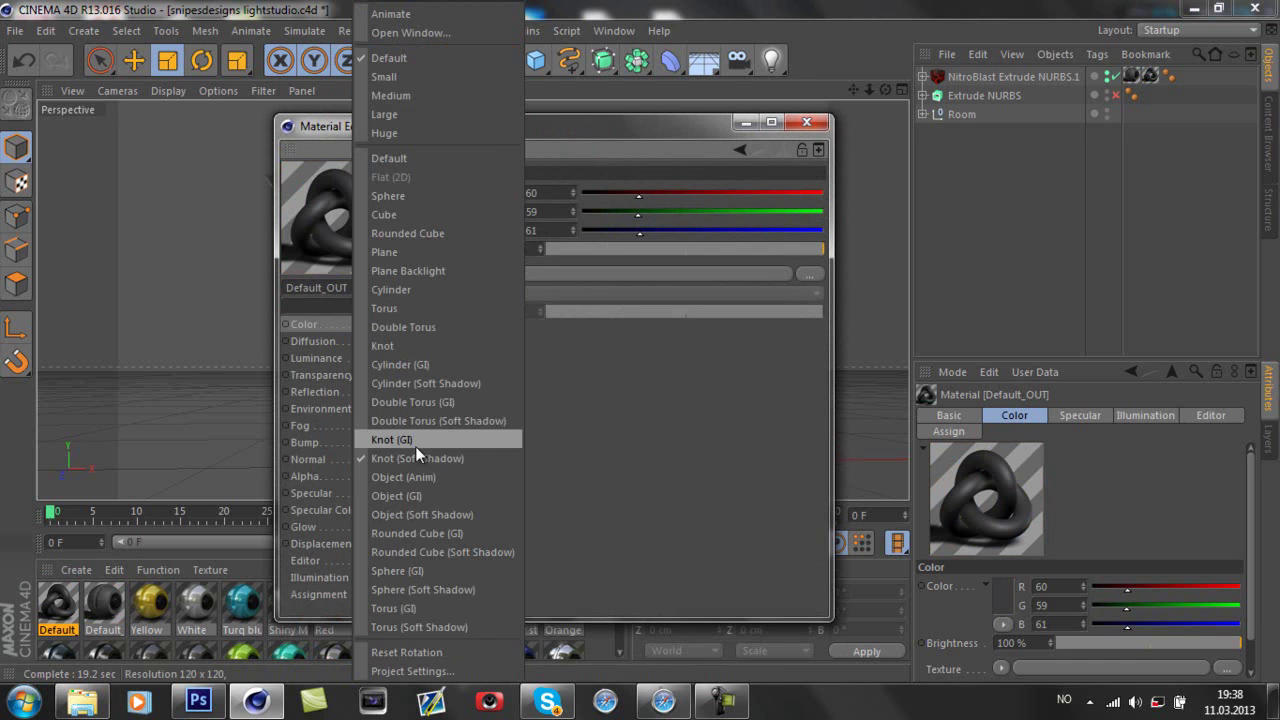
pyautogui.click(434, 515)
# Enable Luminance at 2% and Reflection at 3% on Default_OUT, then close the editor.
pyautogui.click(326, 359)
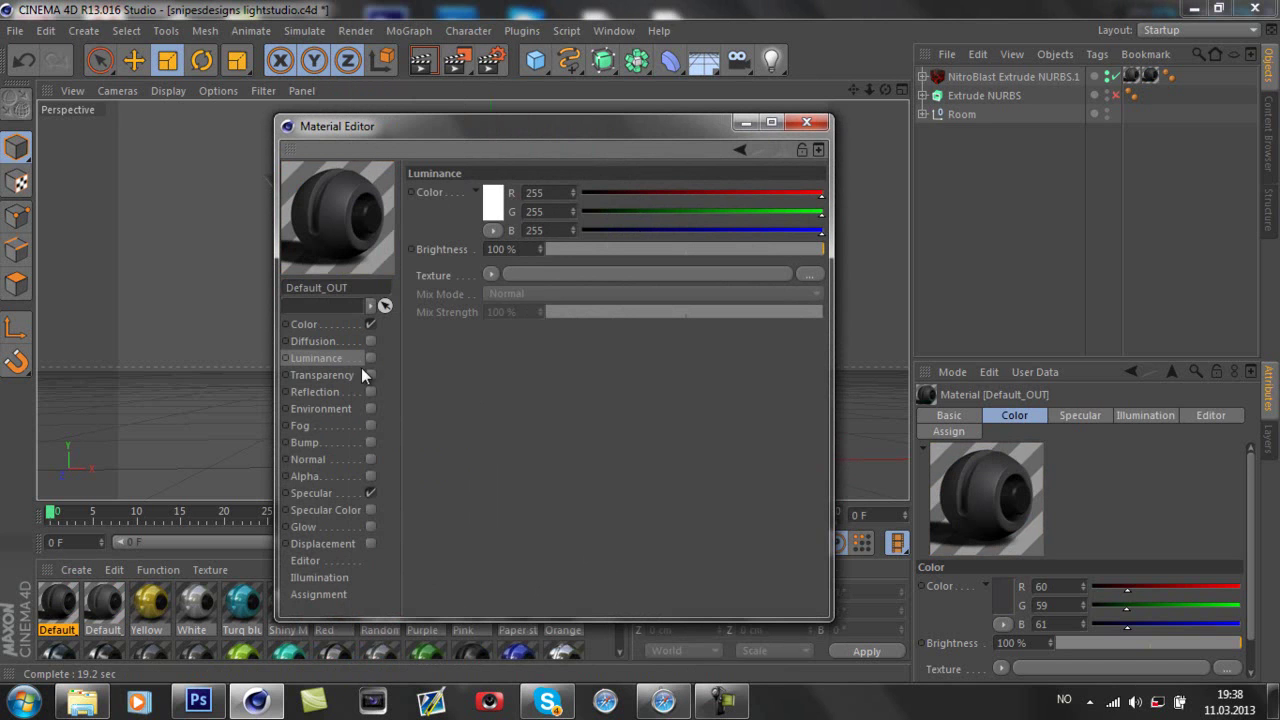
pyautogui.click(370, 358)
pyautogui.moveTo(574, 240); pyautogui.dragTo(550, 249)
pyautogui.click(363, 391)
pyautogui.click(370, 391)
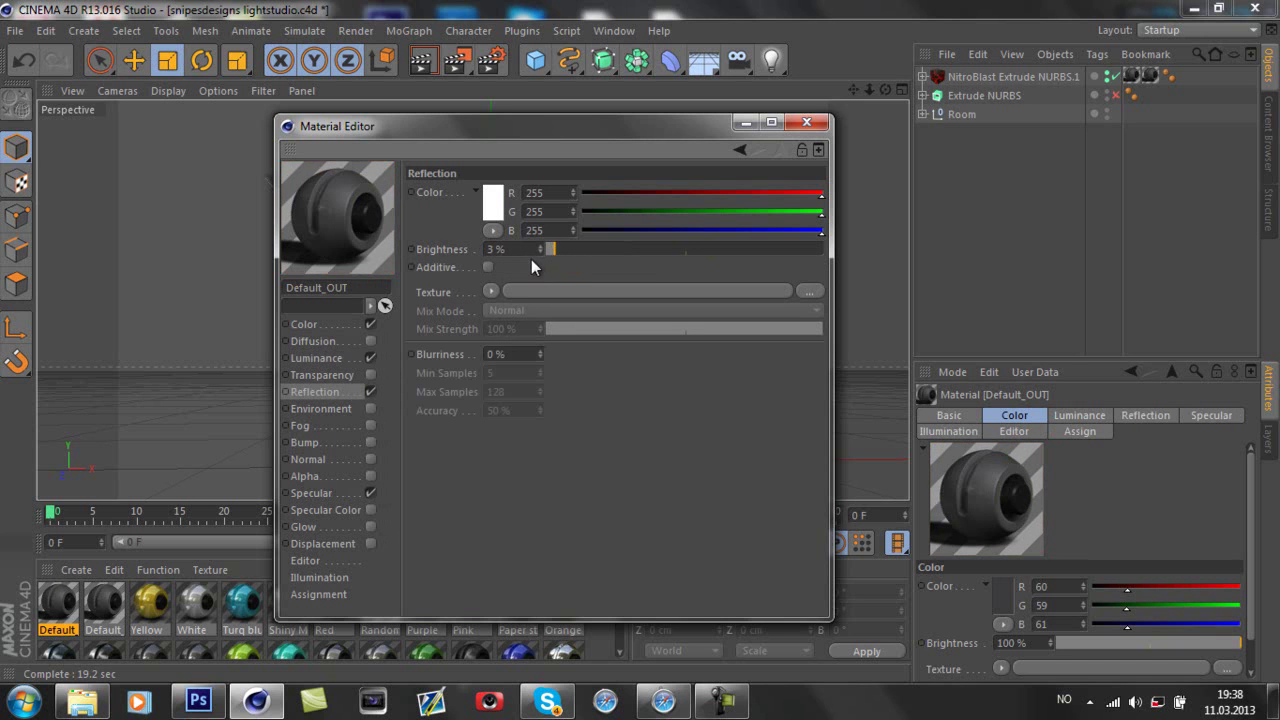
pyautogui.click(807, 121)
# Expand the fractured logo's Dynamic group and select its 75 pieces.
pyautogui.click(922, 77)
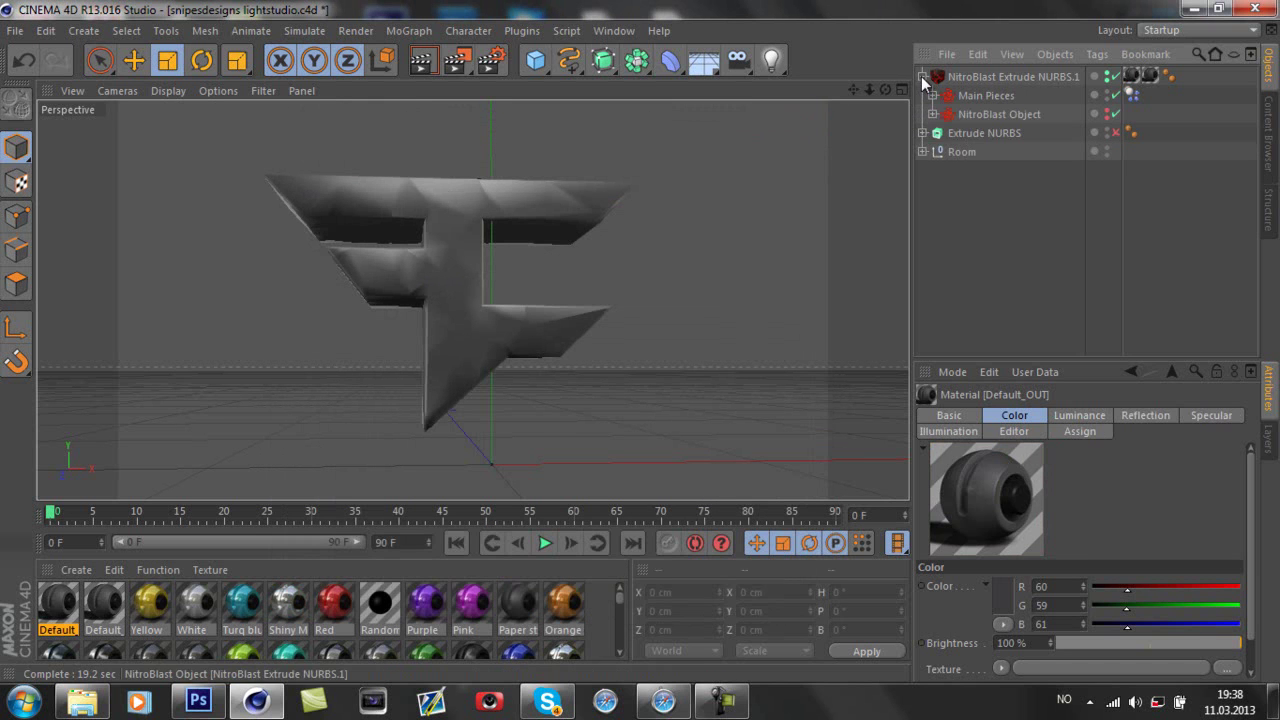
pyautogui.click(933, 95)
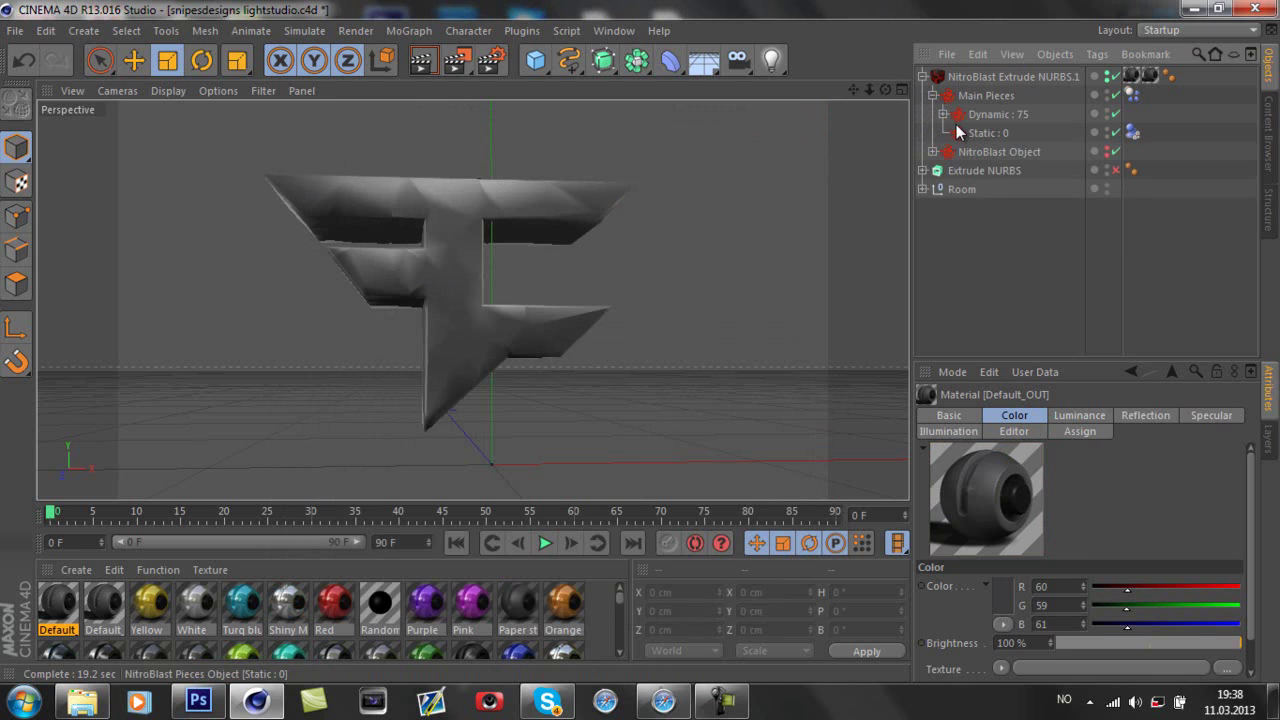
pyautogui.click(943, 114)
pyautogui.click(740, 714)
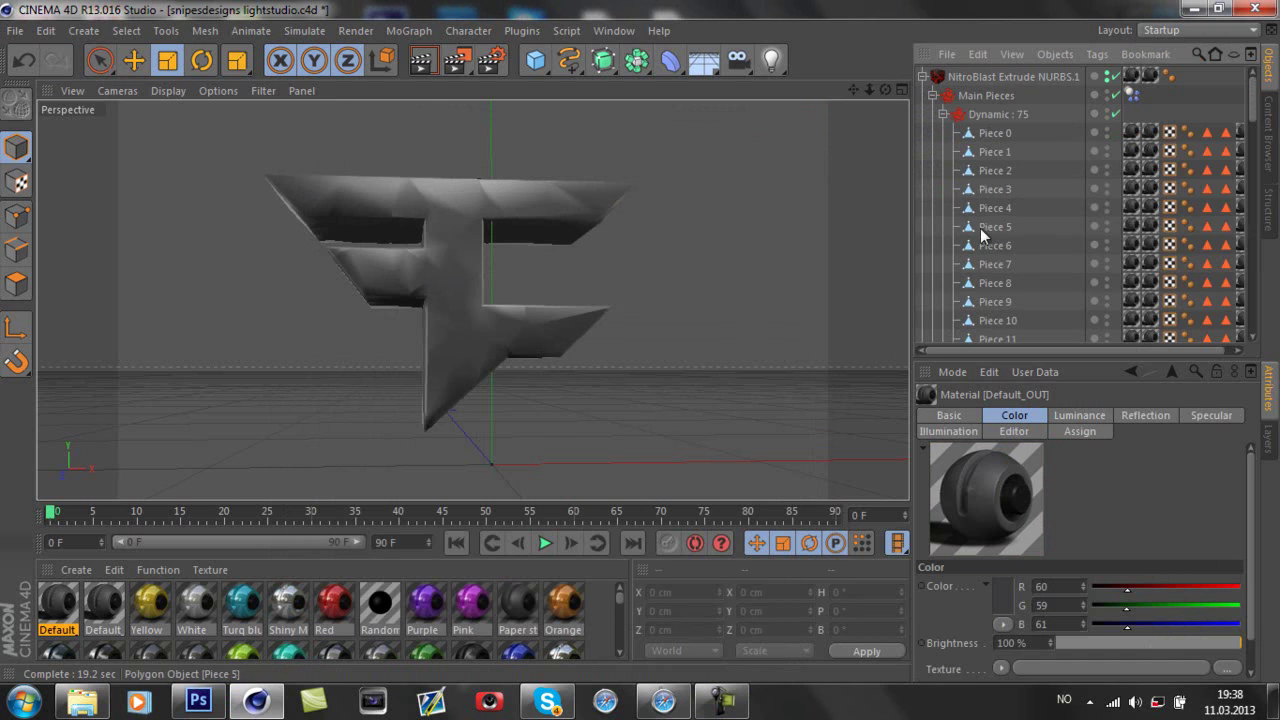
pyautogui.click(992, 134)
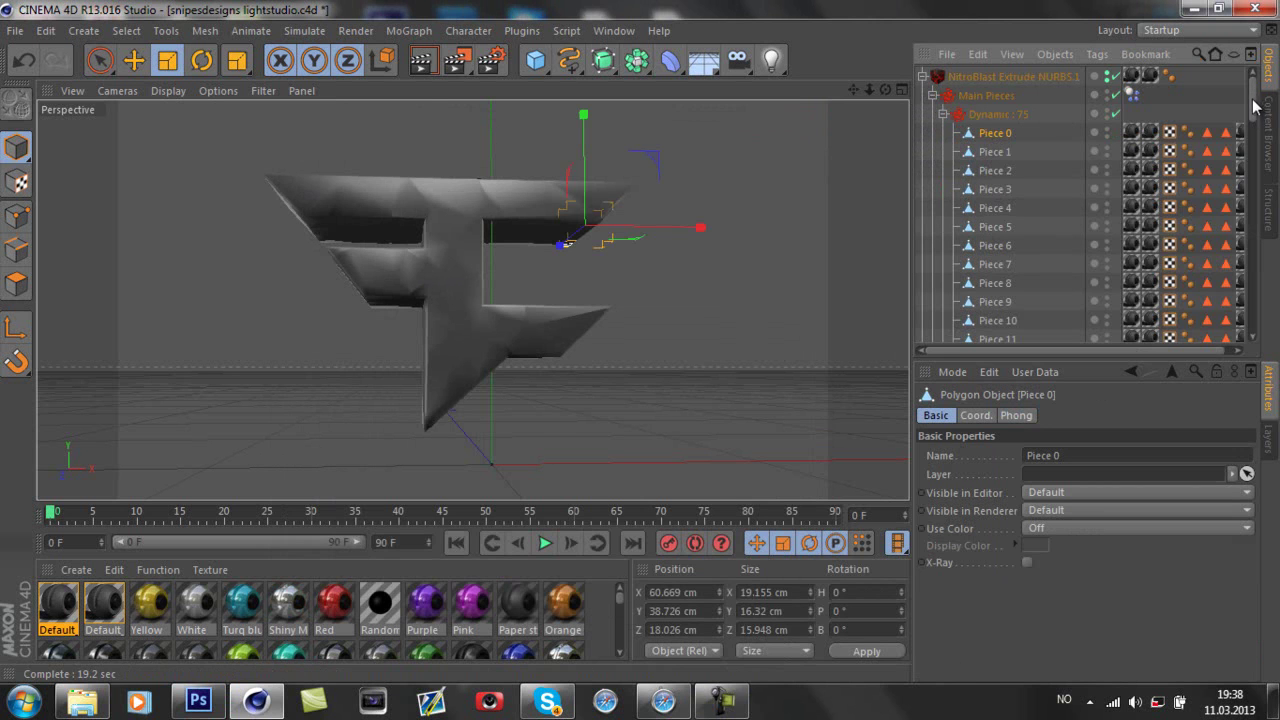
pyautogui.moveTo(1252, 105); pyautogui.dragTo(1250, 330)
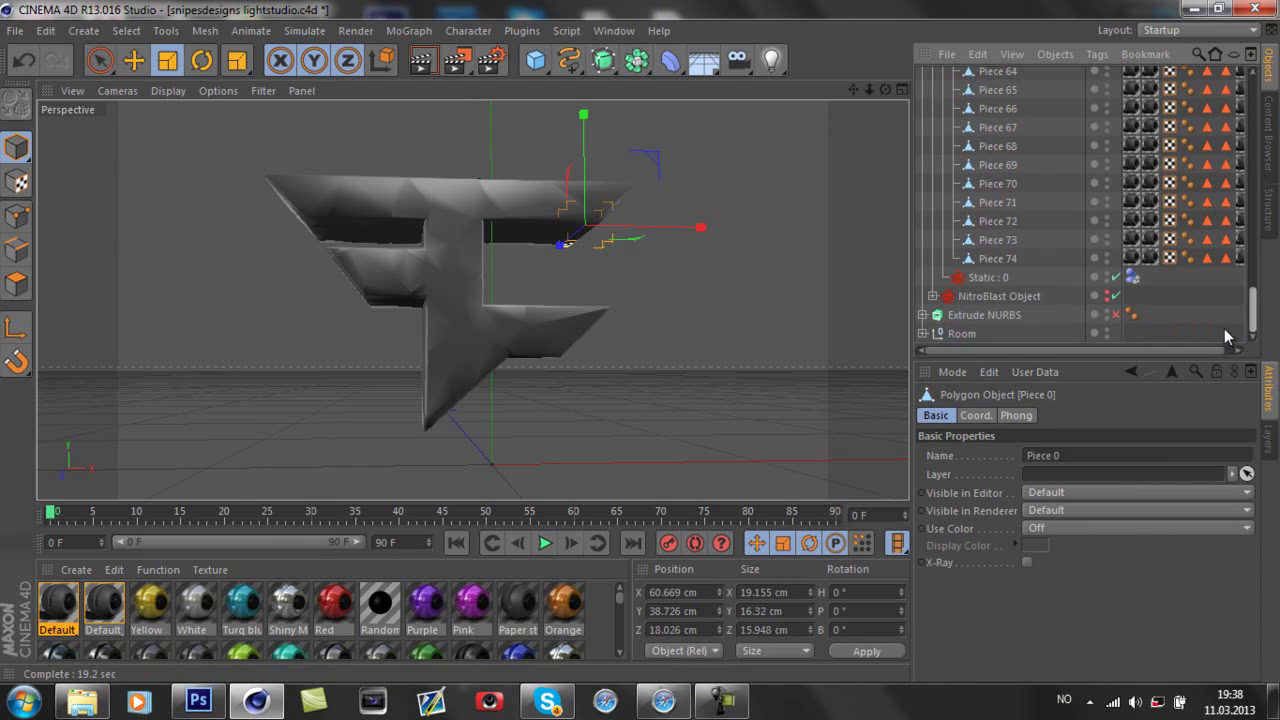
pyautogui.keyDown('shift'); pyautogui.click(1002, 258); pyautogui.keyUp('shift')
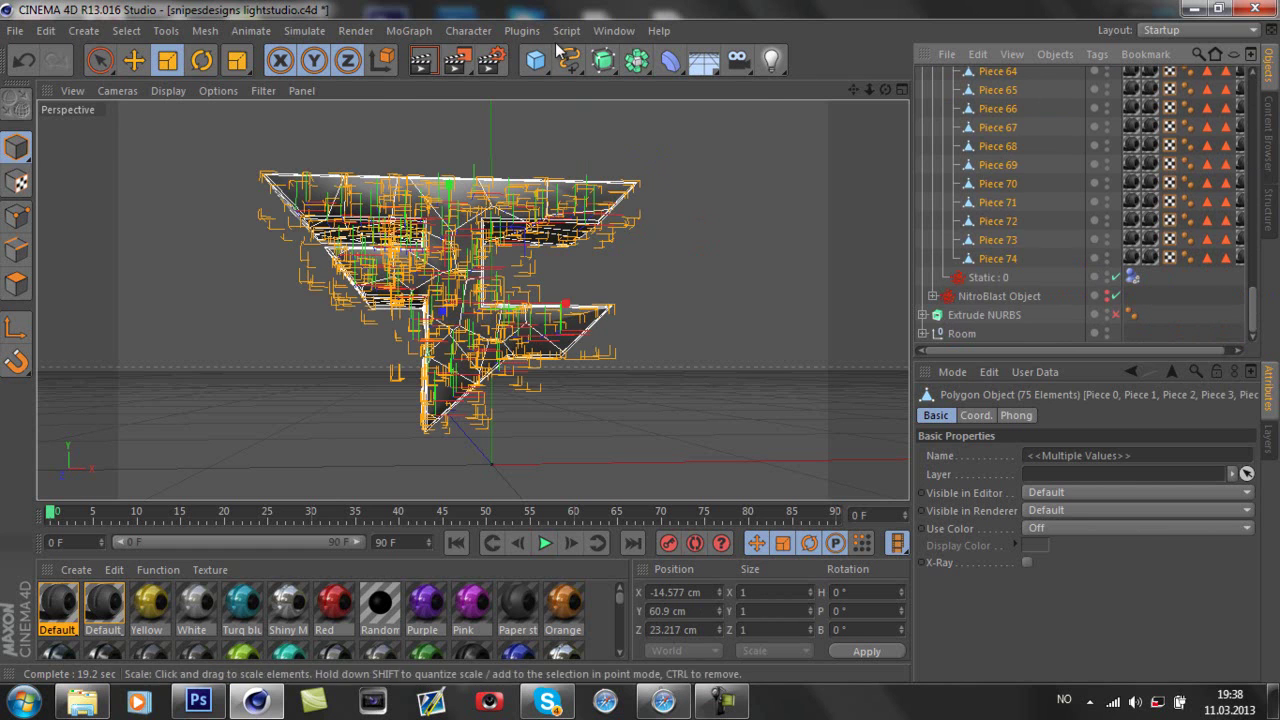
pyautogui.click(407, 31)
pyautogui.moveTo(450, 60)
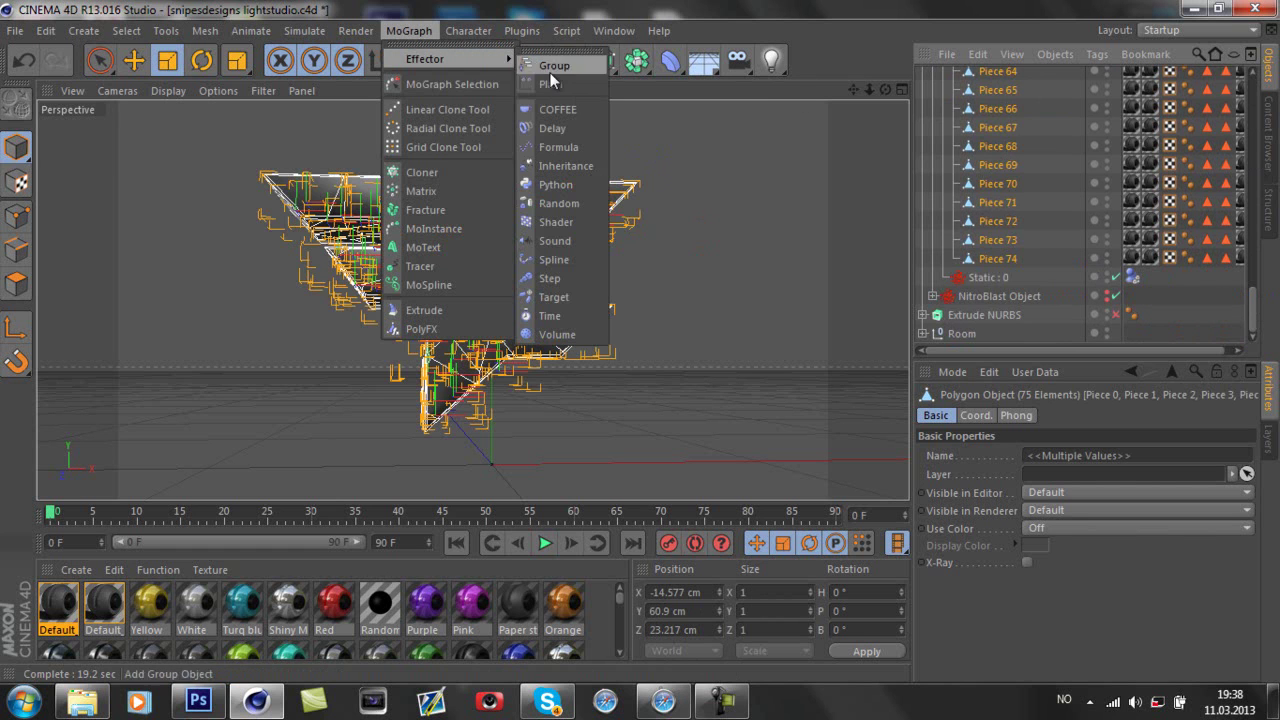
pyautogui.click(1263, 316)
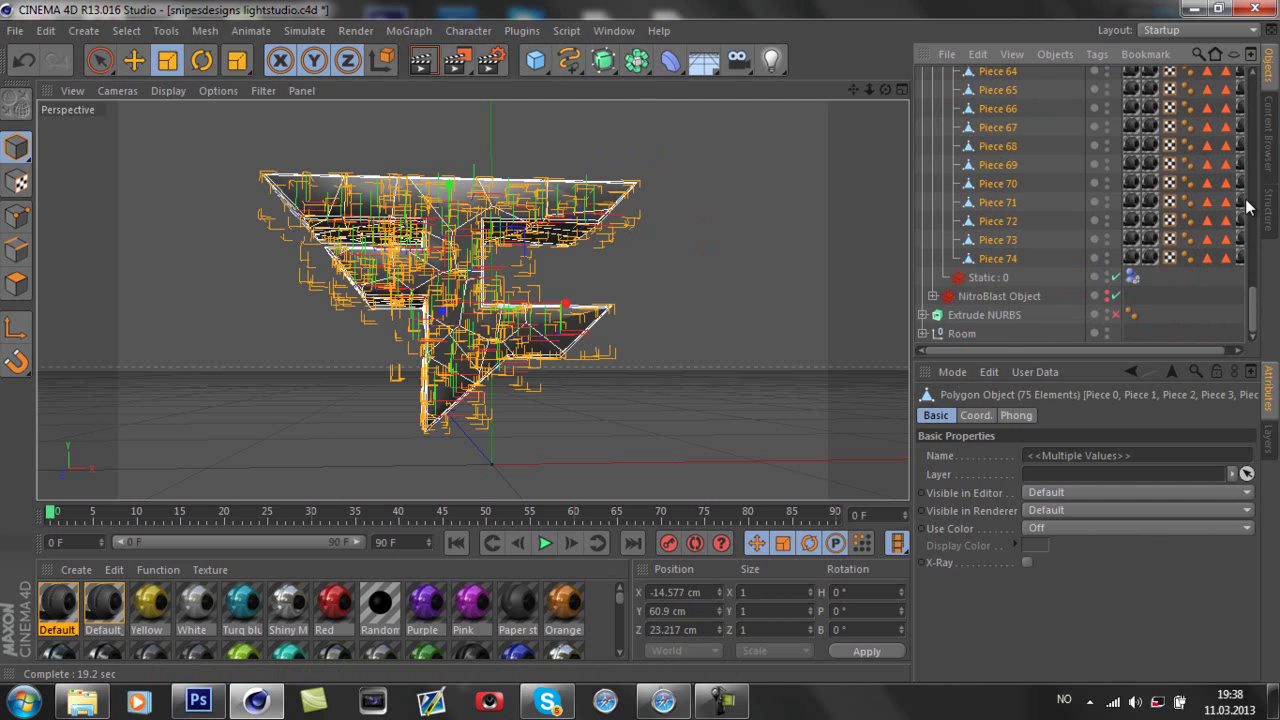
pyautogui.moveTo(1260, 320); pyautogui.dragTo(1026, 79)
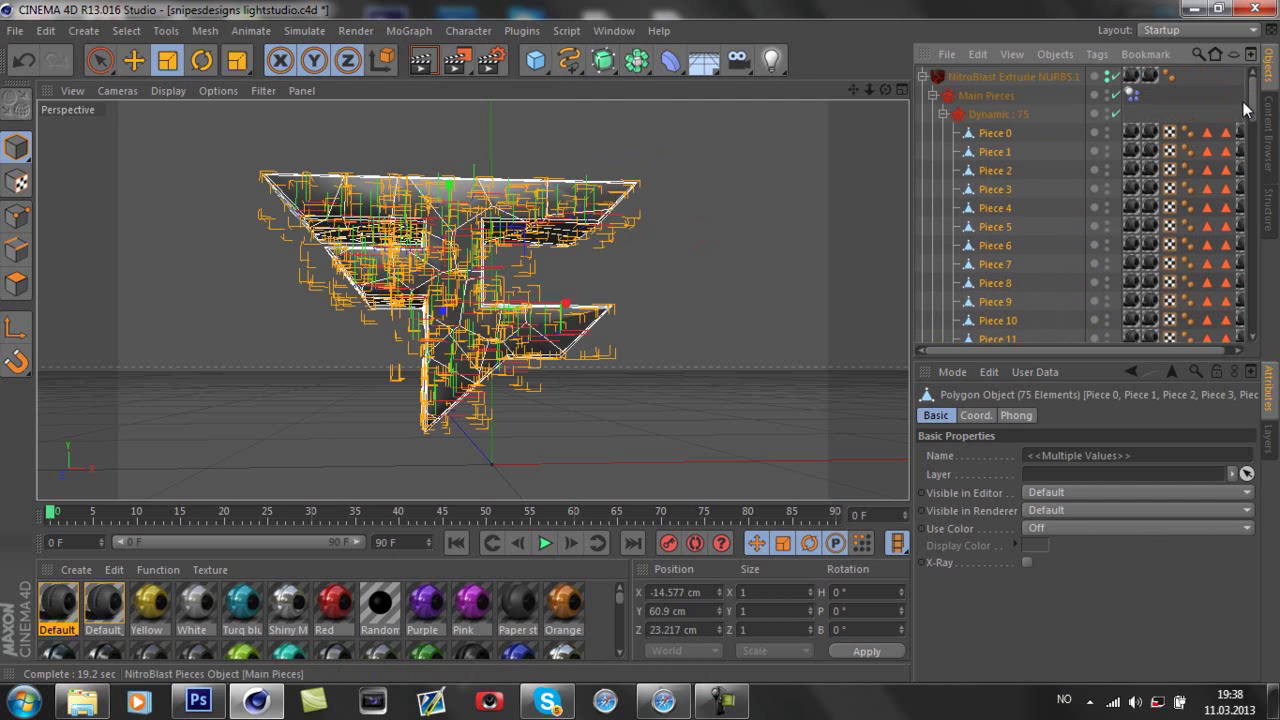
# Add a MoGraph Fracture object and move Piece 0 to Piece 74 inside it.
pyautogui.click(1019, 76)
pyautogui.click(430, 31)
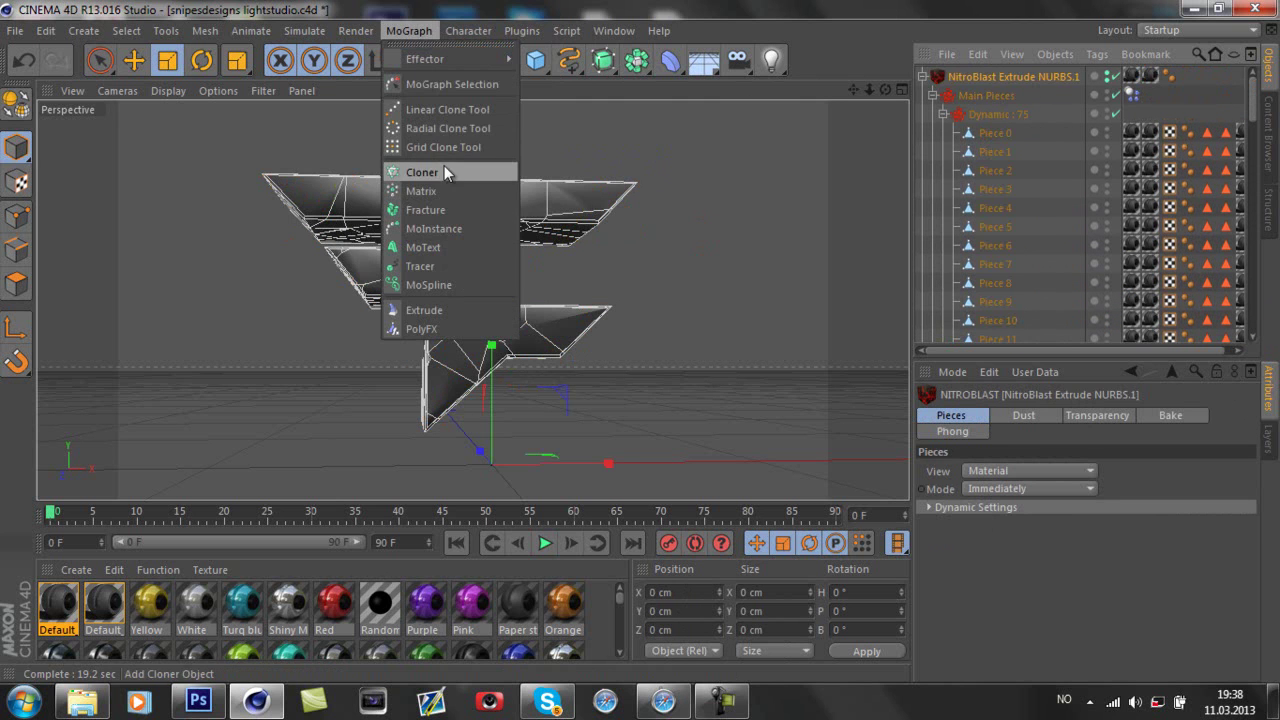
pyautogui.click(433, 206)
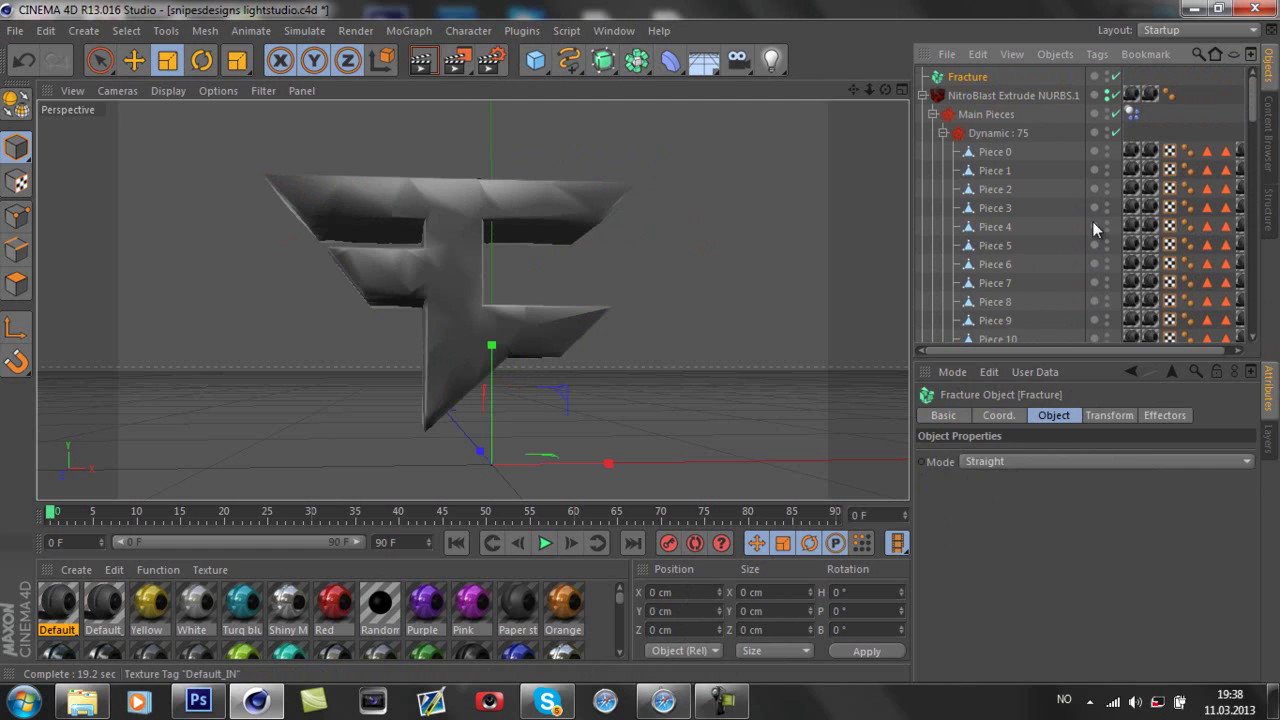
pyautogui.click(995, 152)
pyautogui.moveTo(1253, 92); pyautogui.dragTo(793, 282)
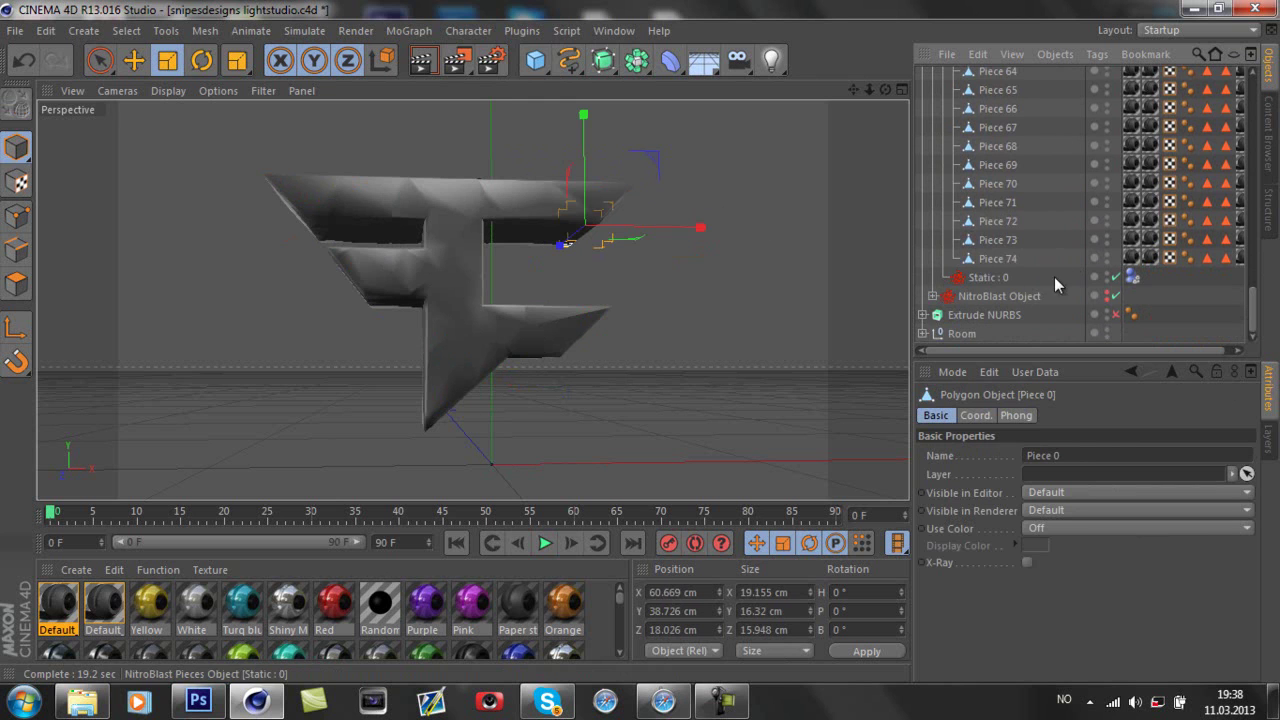
pyautogui.keyDown('shift'); pyautogui.click(992, 262); pyautogui.keyUp('shift')
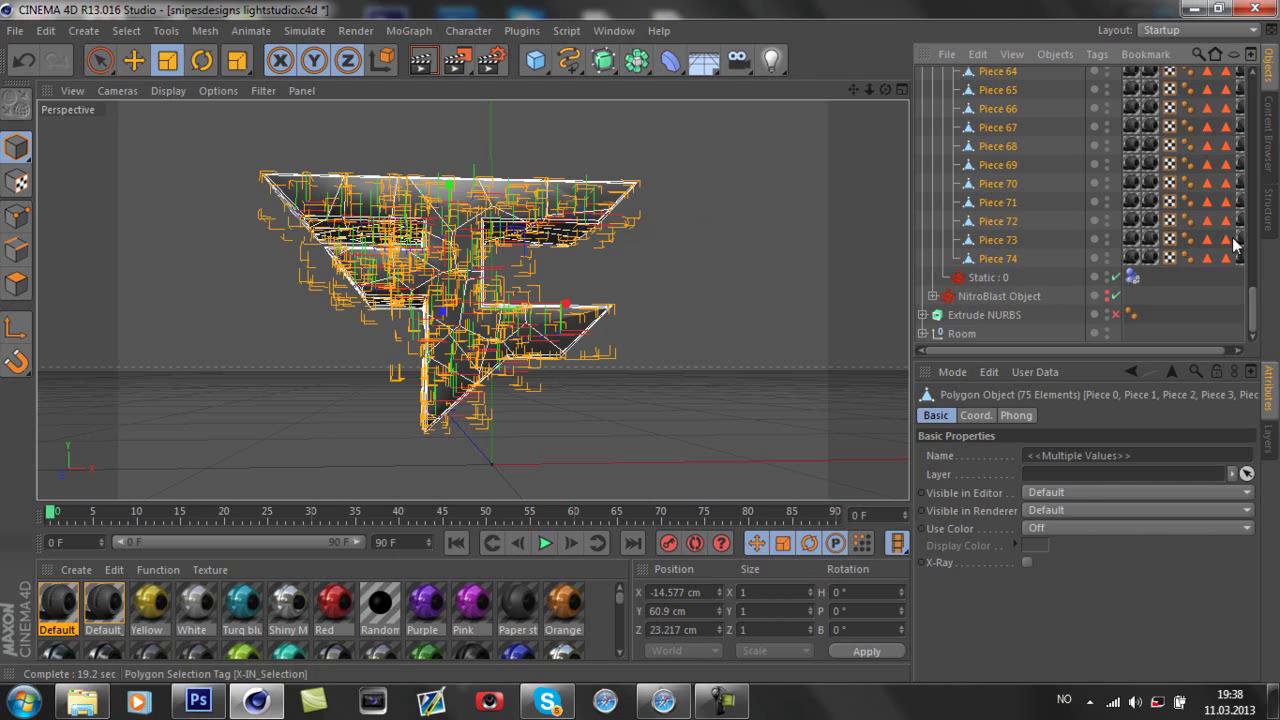
pyautogui.scroll(15, 1252, 290)
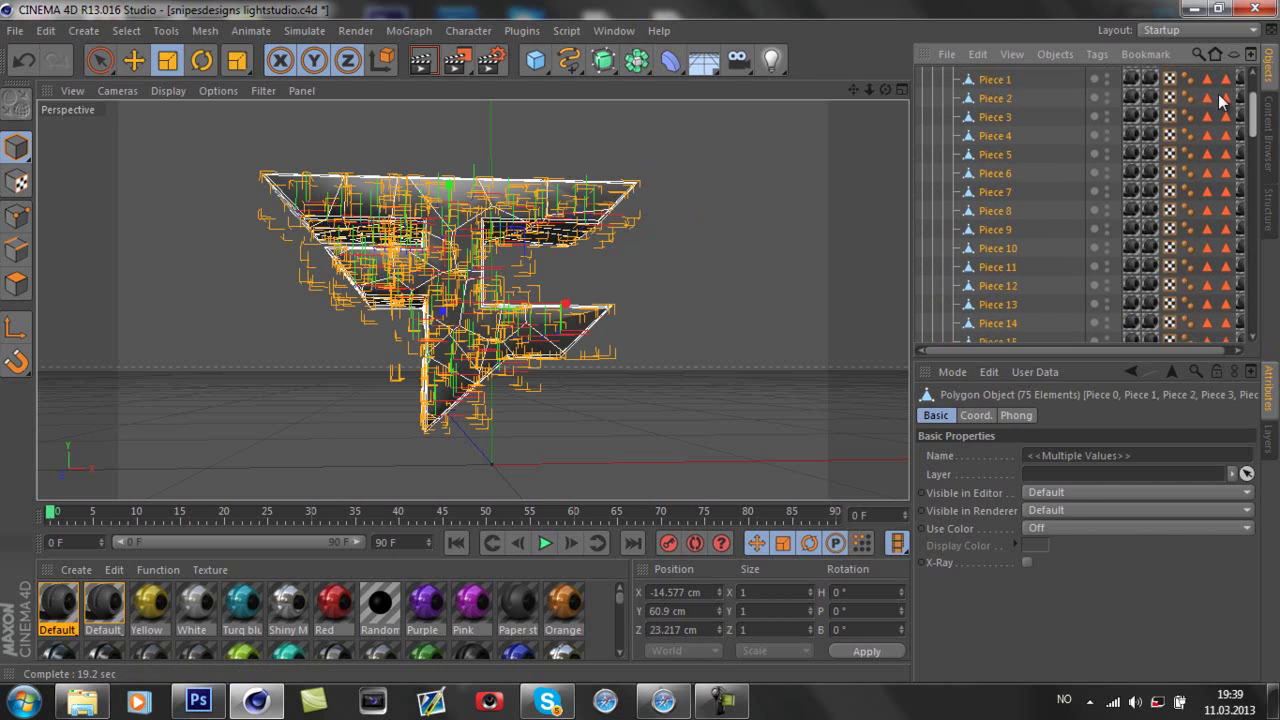
pyautogui.moveTo(995, 166); pyautogui.dragTo(975, 78)
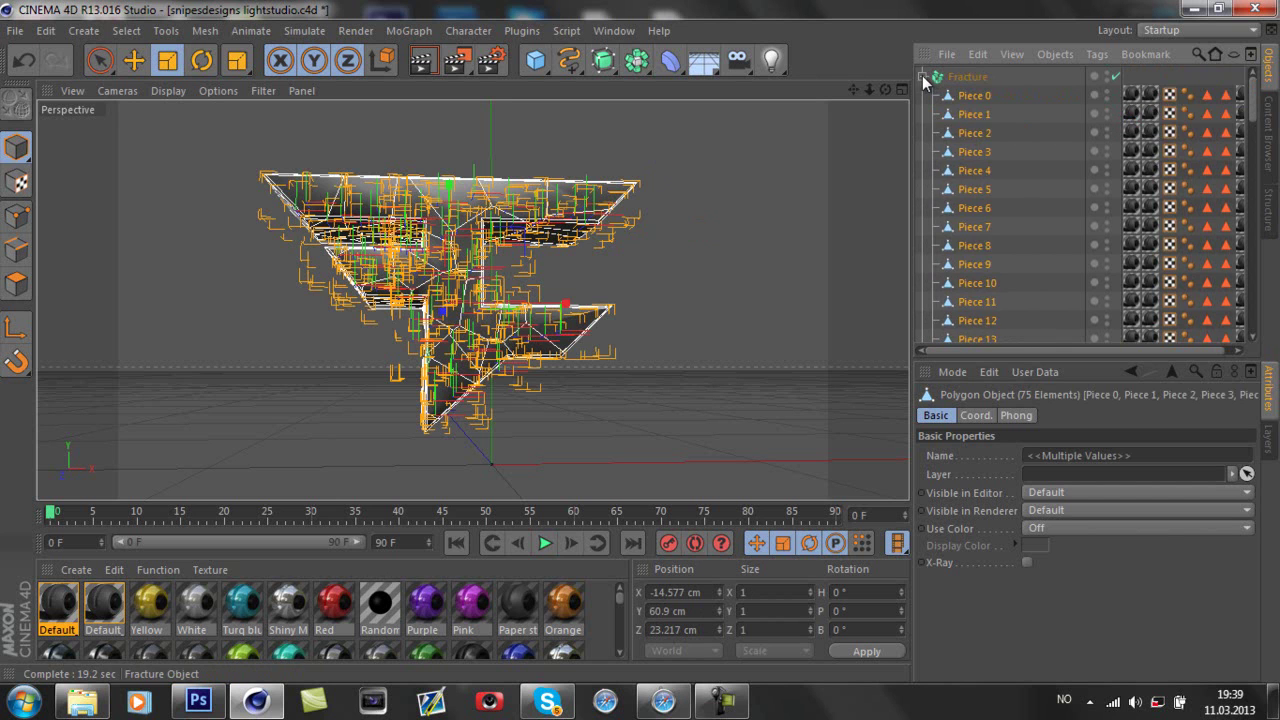
# Delete the NitroBlast Extrude NURBS.1 object.
pyautogui.click(922, 77)
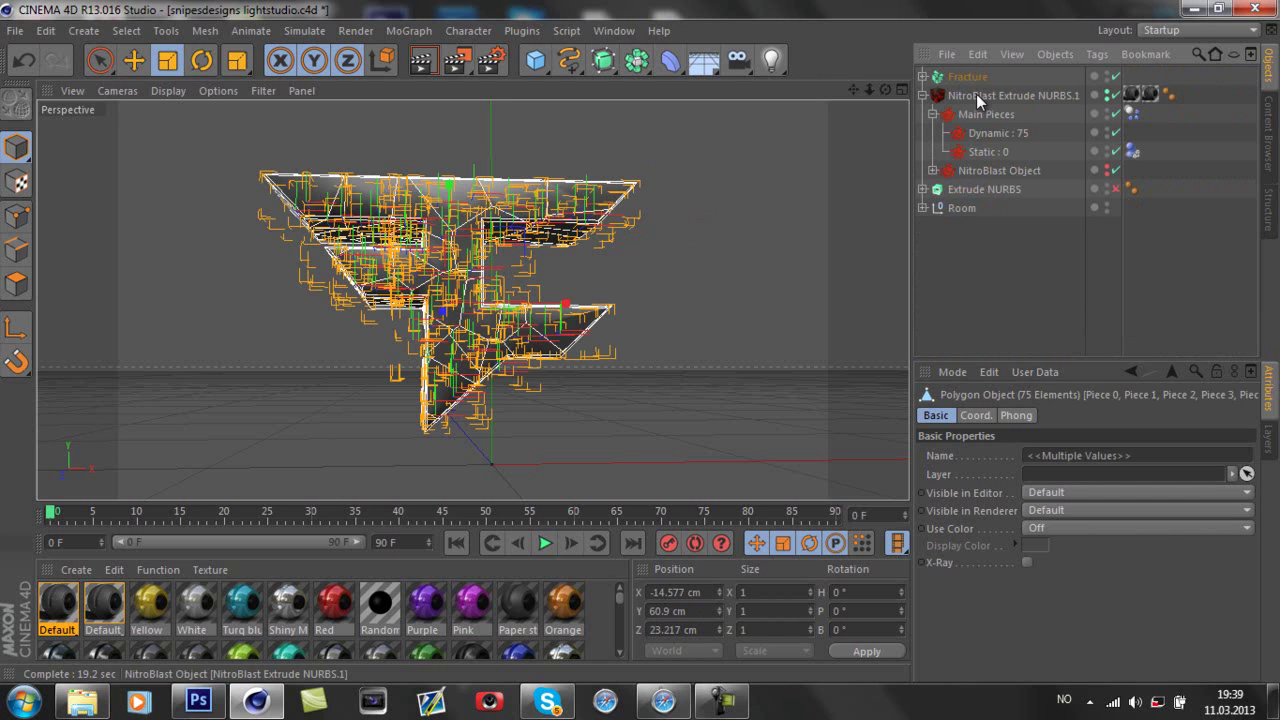
pyautogui.click(976, 96)
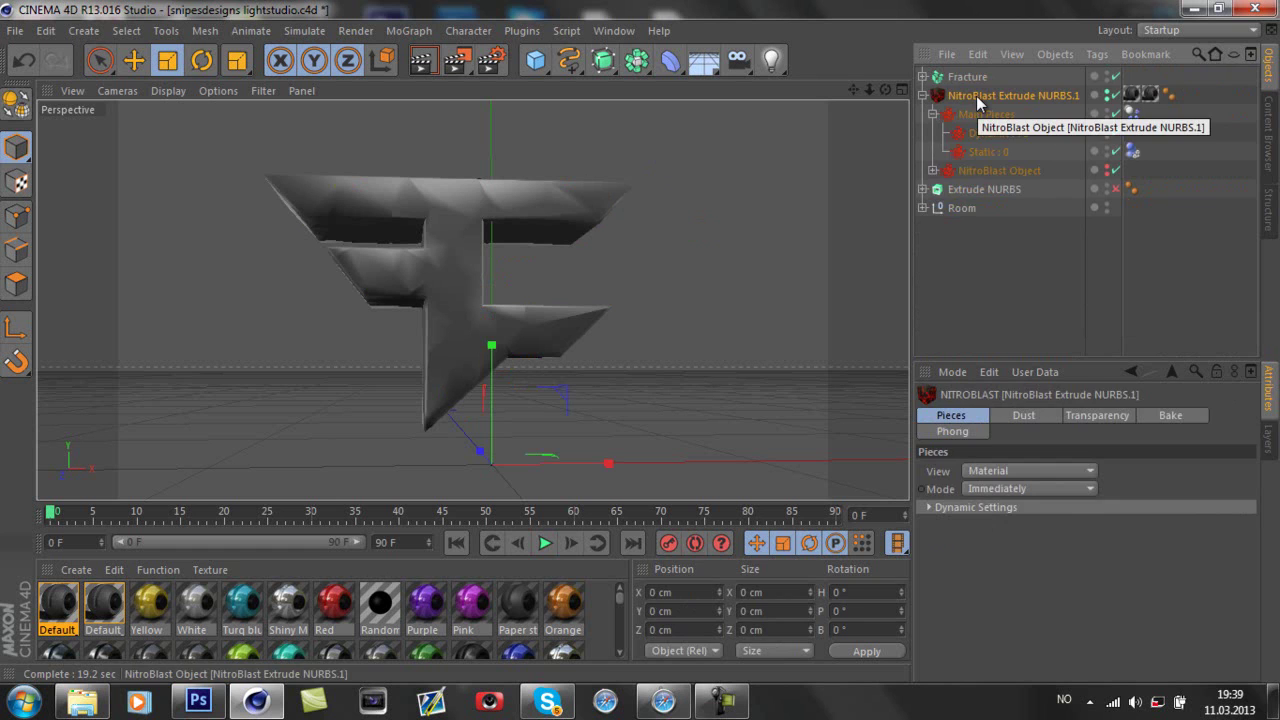
pyautogui.press('Delete')
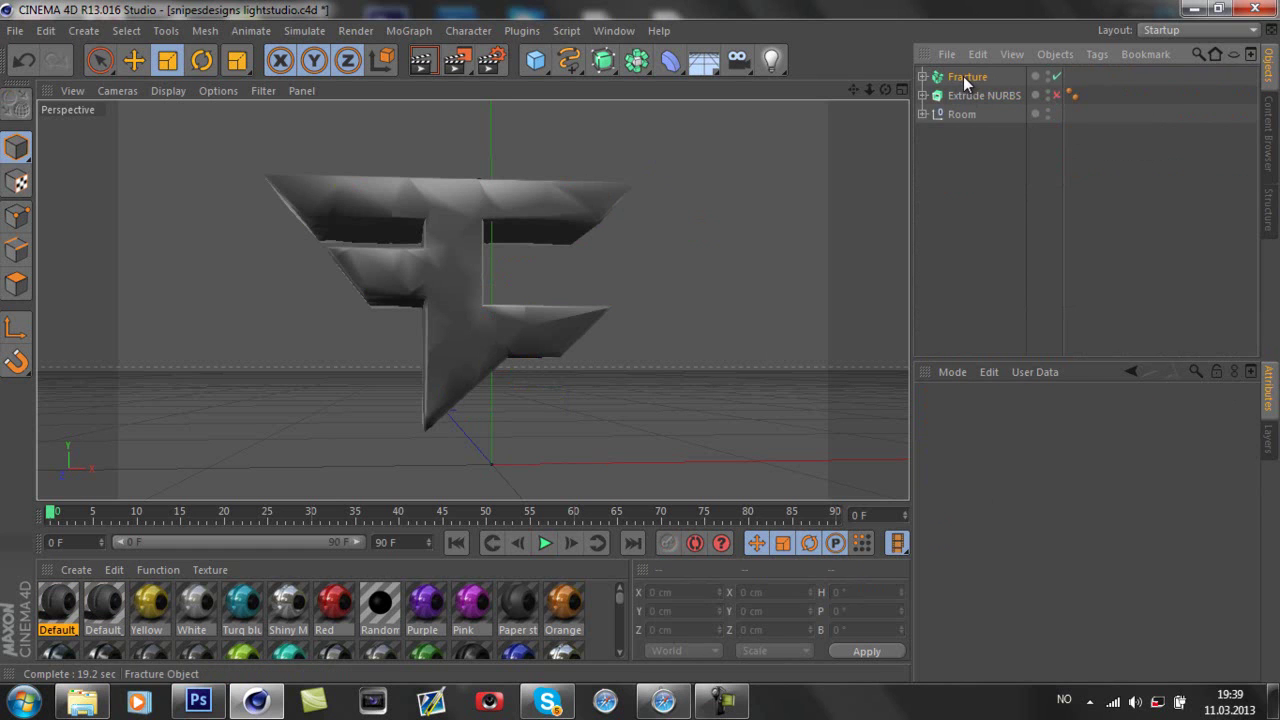
# Add a Random effector to the Fracture object and lower its Strength to about 7%.
pyautogui.click(963, 76)
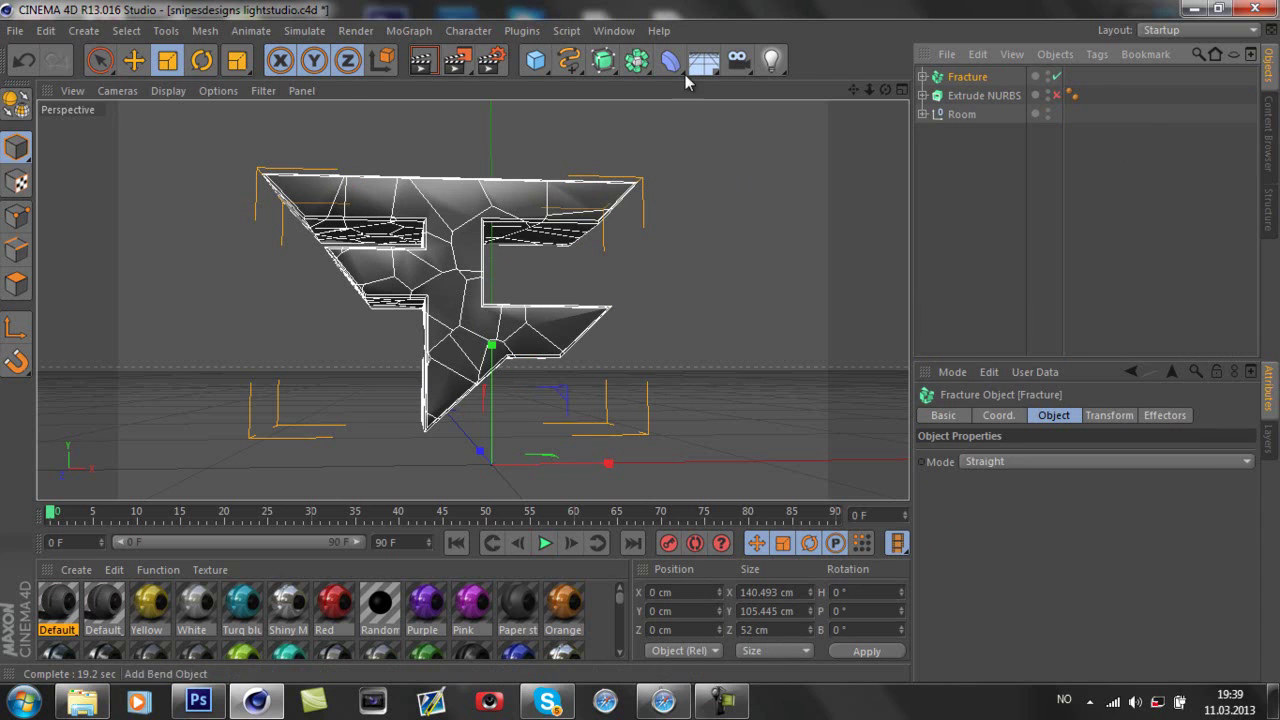
pyautogui.click(408, 31)
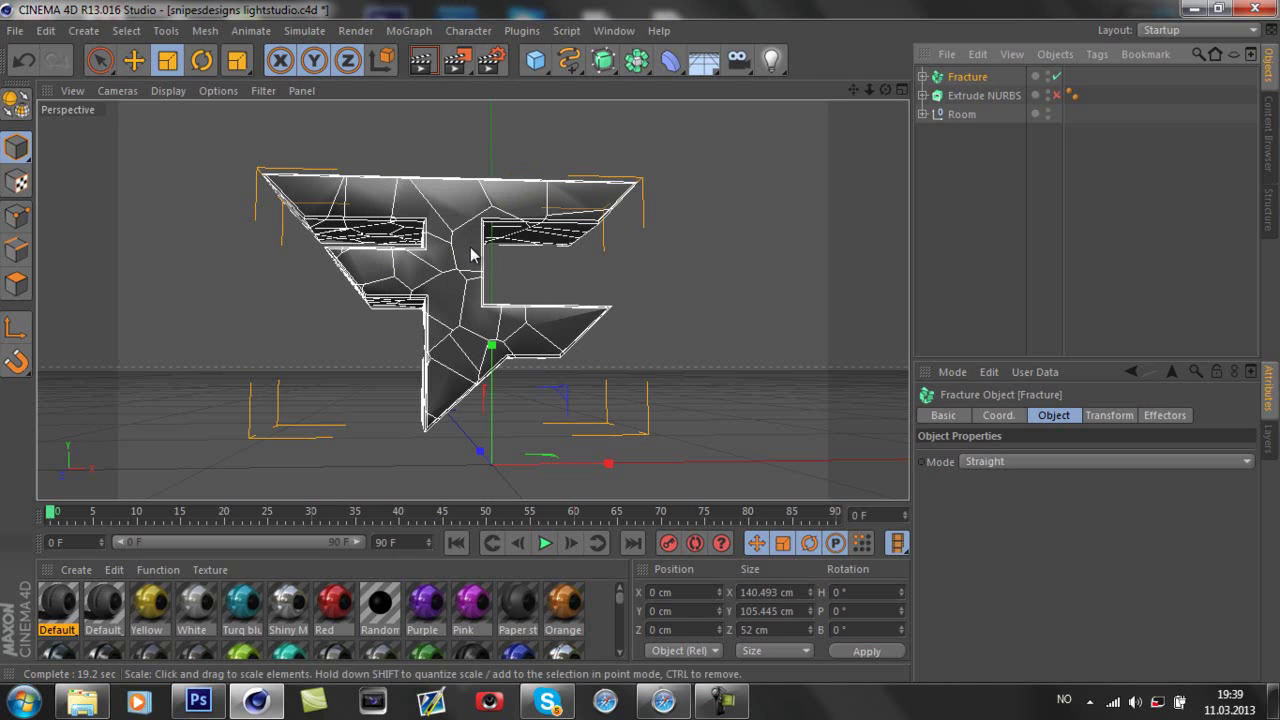
pyautogui.click(424, 38)
pyautogui.moveTo(497, 58)
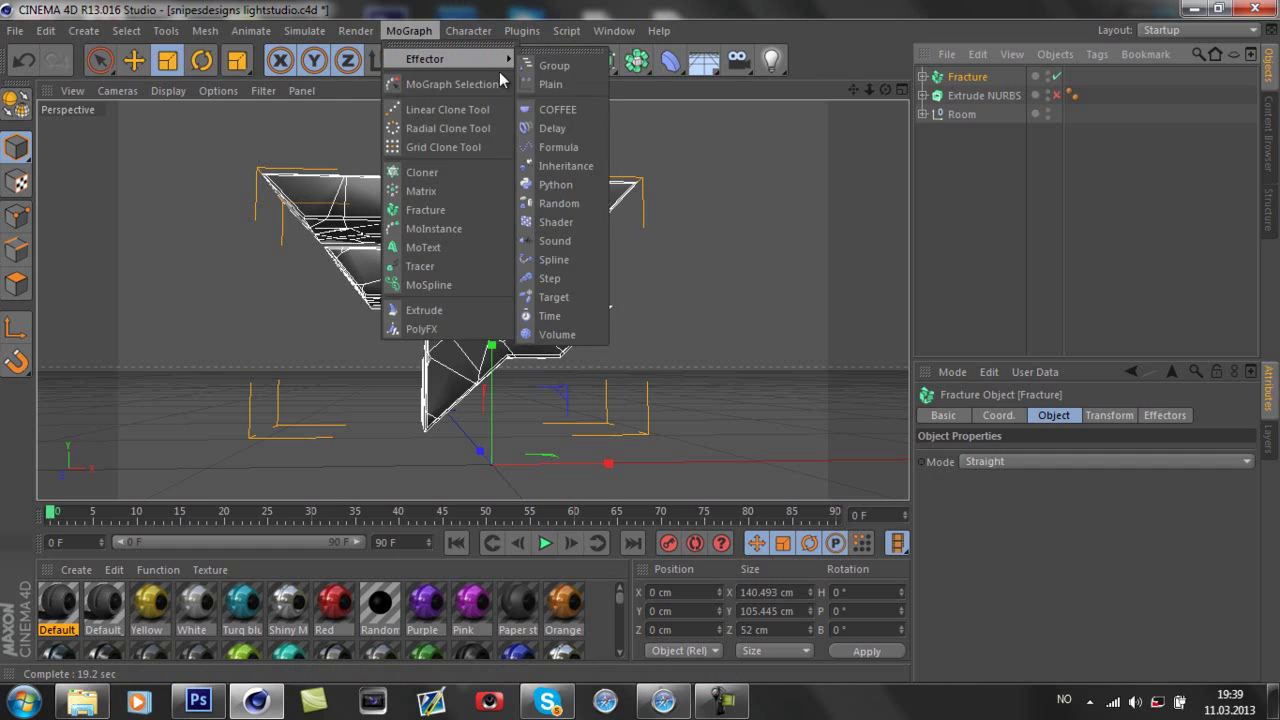
pyautogui.click(574, 206)
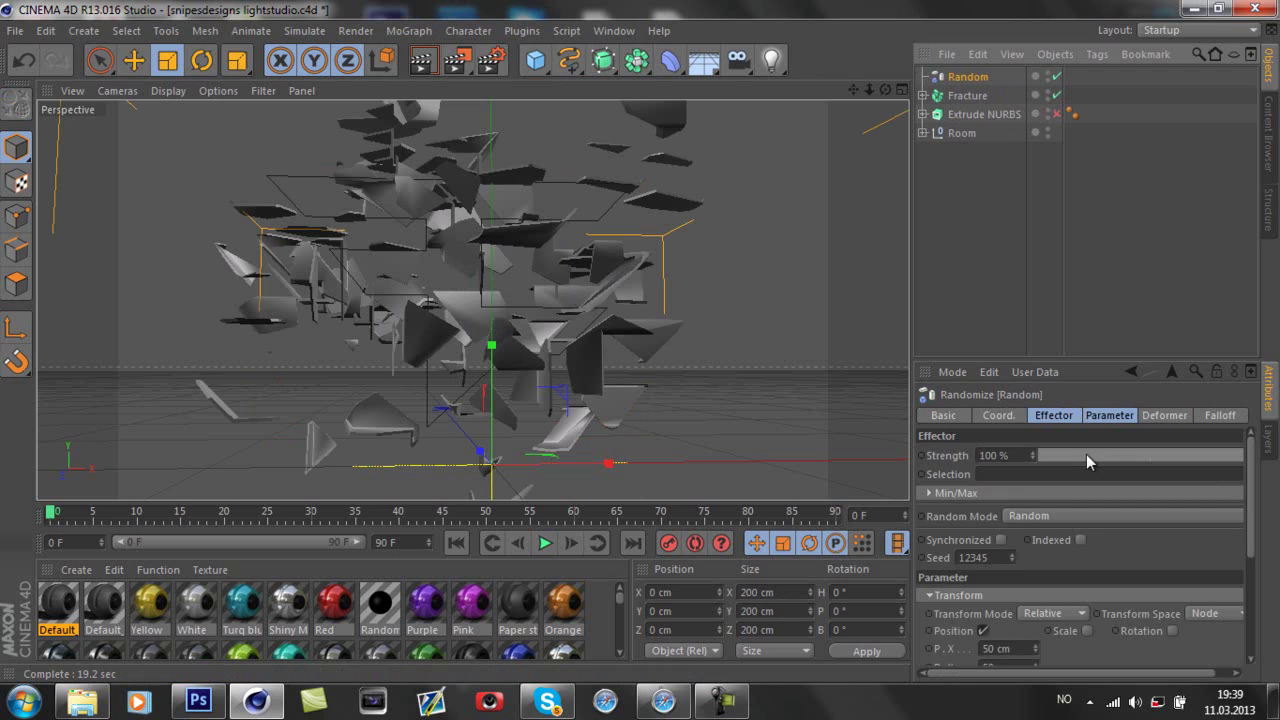
pyautogui.moveTo(1093, 452); pyautogui.dragTo(1054, 457)
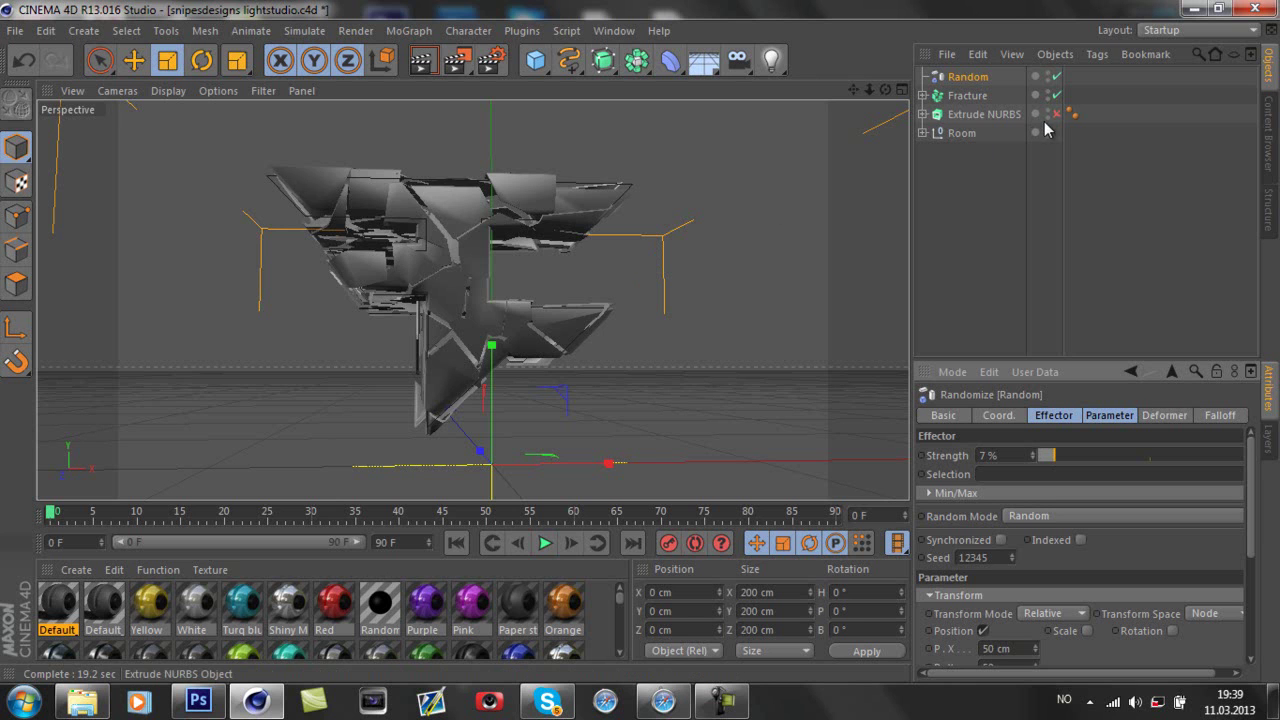
# Duplicate the Extrude NURBS logo object and disable the original.
pyautogui.click(962, 116)
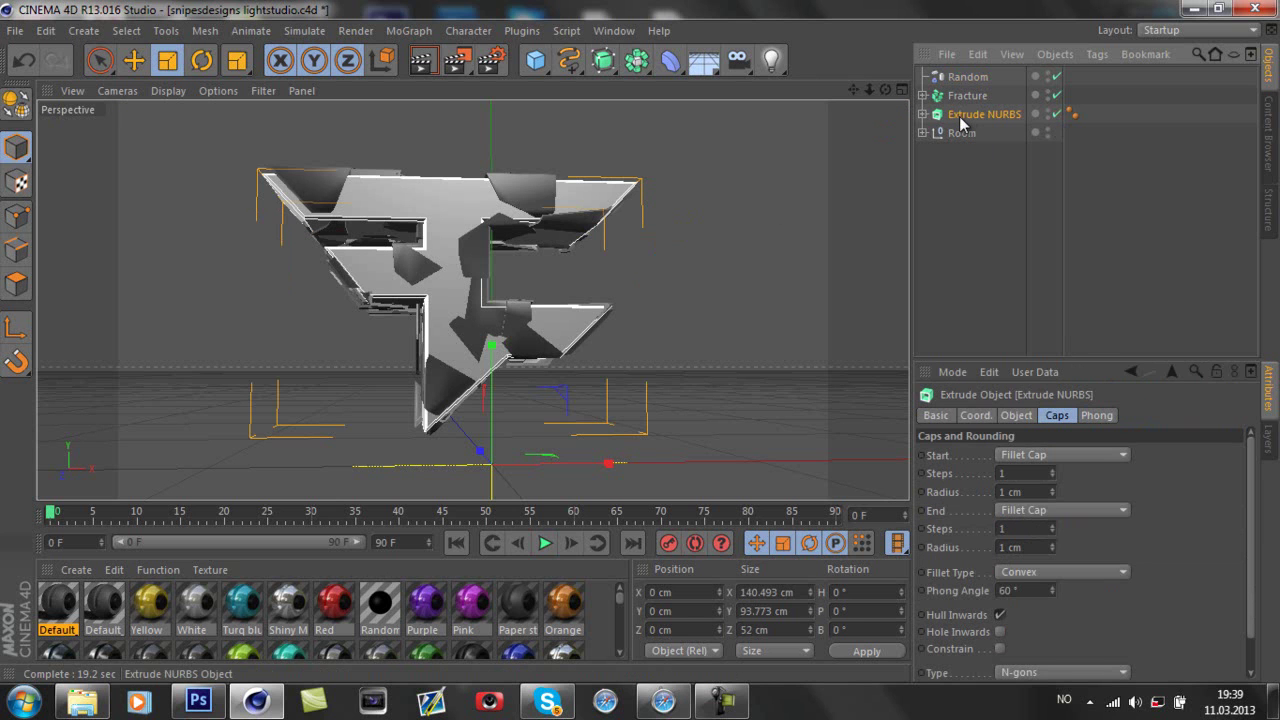
pyautogui.hotkey('ctrl', 'c')
pyautogui.hotkey('ctrl', 'v')
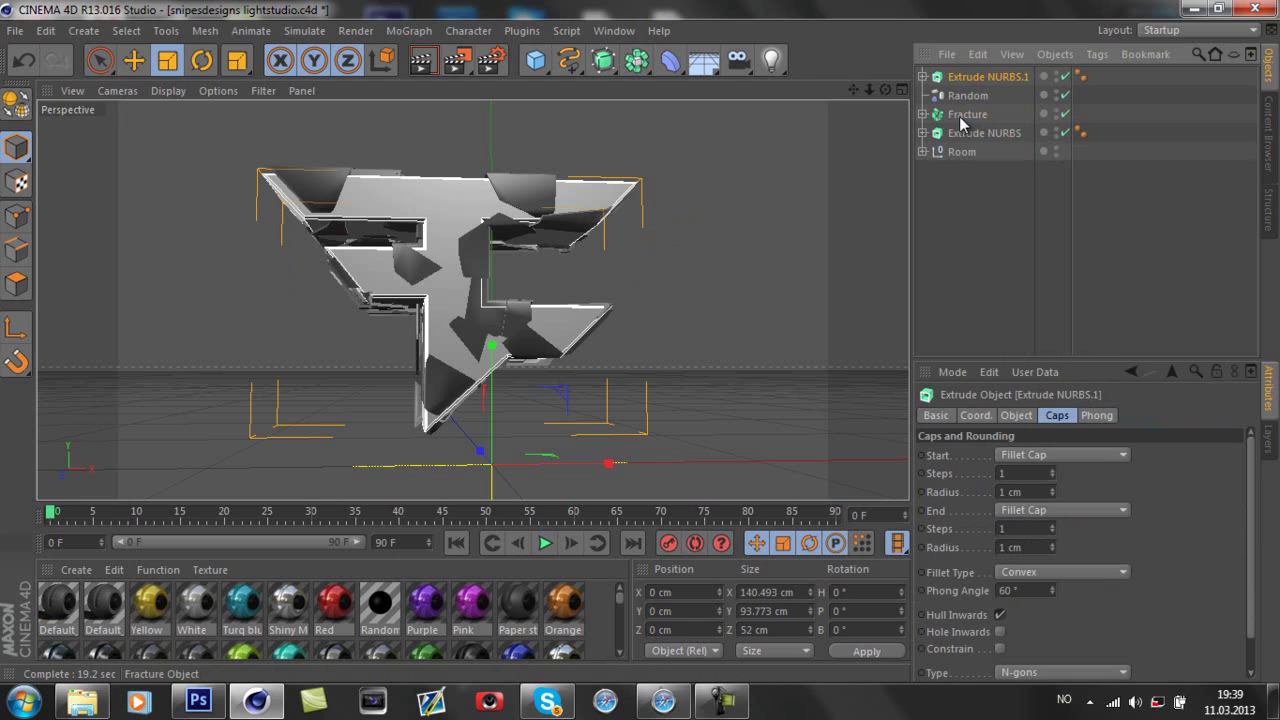
pyautogui.click(1064, 133)
pyautogui.moveTo(884, 91); pyautogui.dragTo(642, 350)
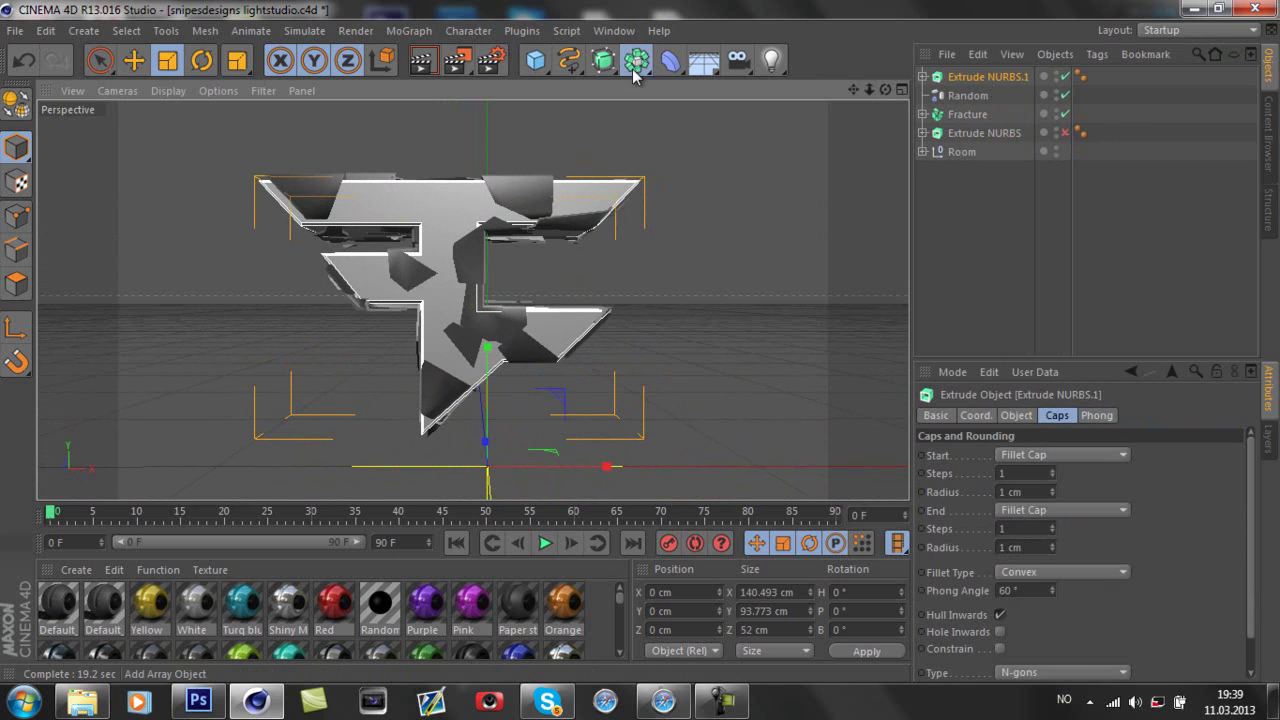
# Add an Atom Array and place the Extrude NURBS.1 copy inside it.
pyautogui.moveTo(636, 61); pyautogui.dragTo(843, 87)
pyautogui.moveTo(970, 78); pyautogui.dragTo(970, 78)
pyautogui.click(922, 77)
pyautogui.click(985, 77)
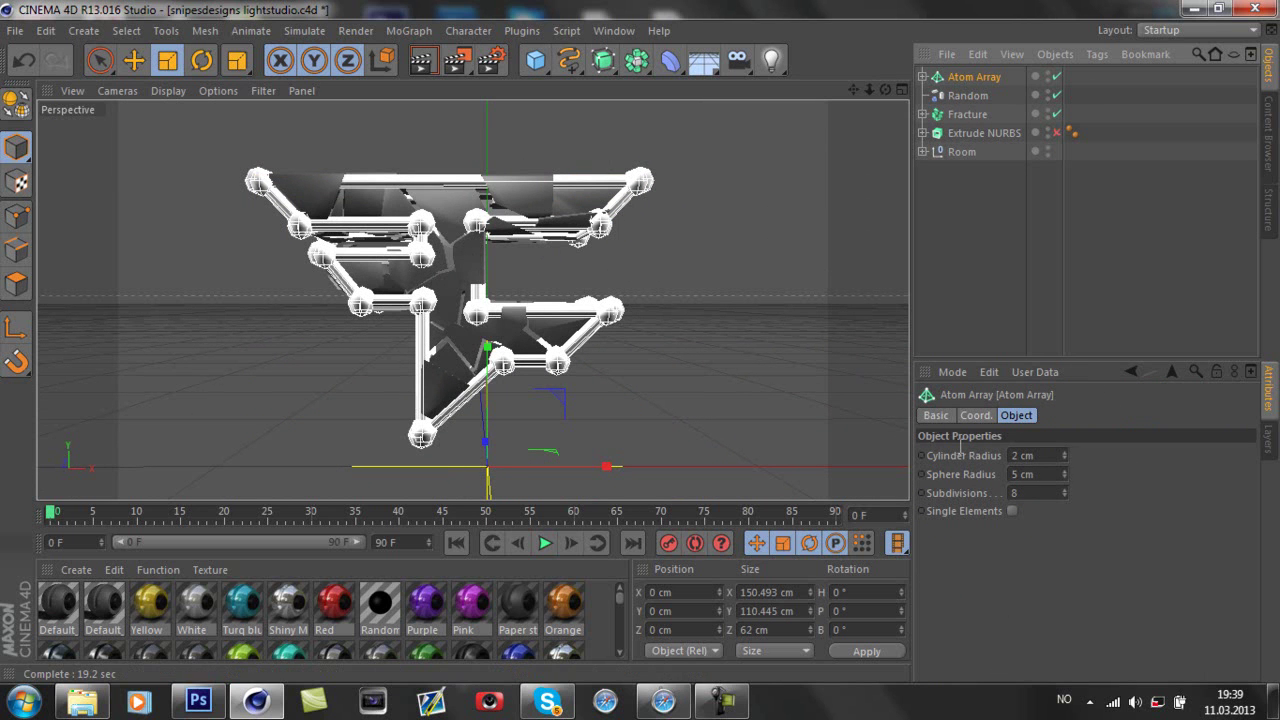
# Set the Atom Array's sphere and cylinder radius to 0.5 cm.
pyautogui.doubleClick(1022, 474)
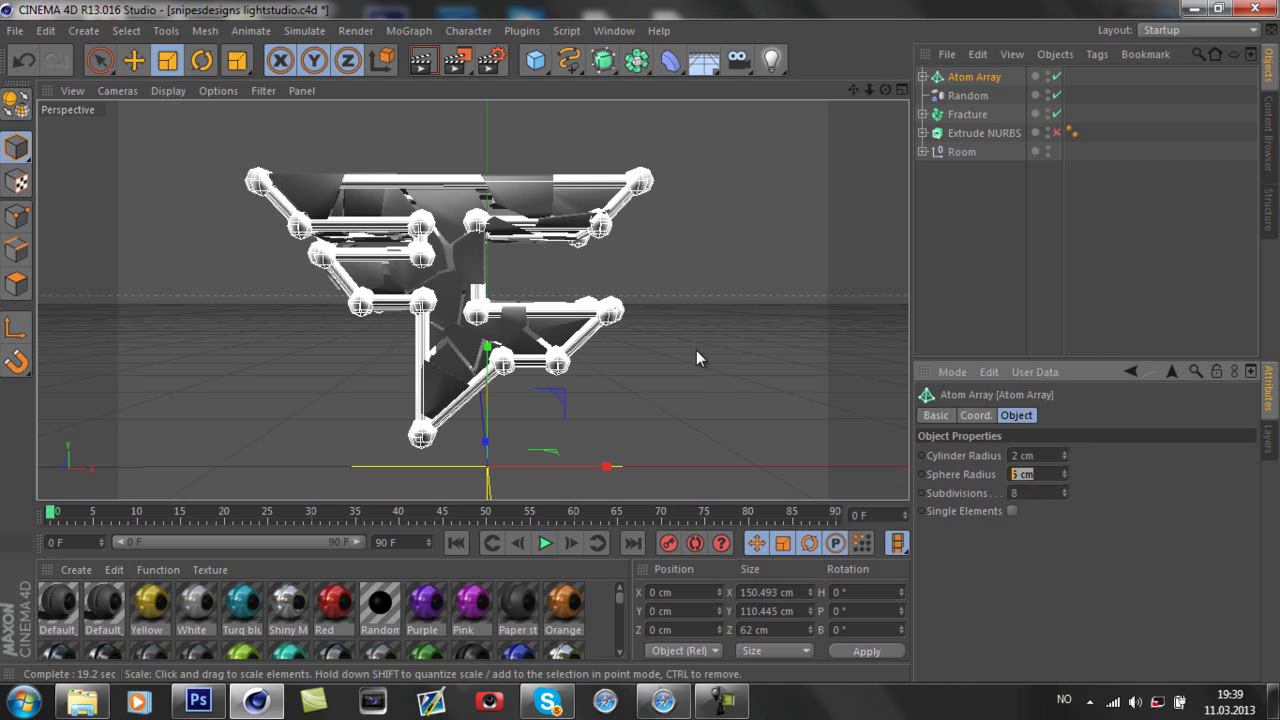
pyautogui.write('0.7')
pyautogui.press('Return')
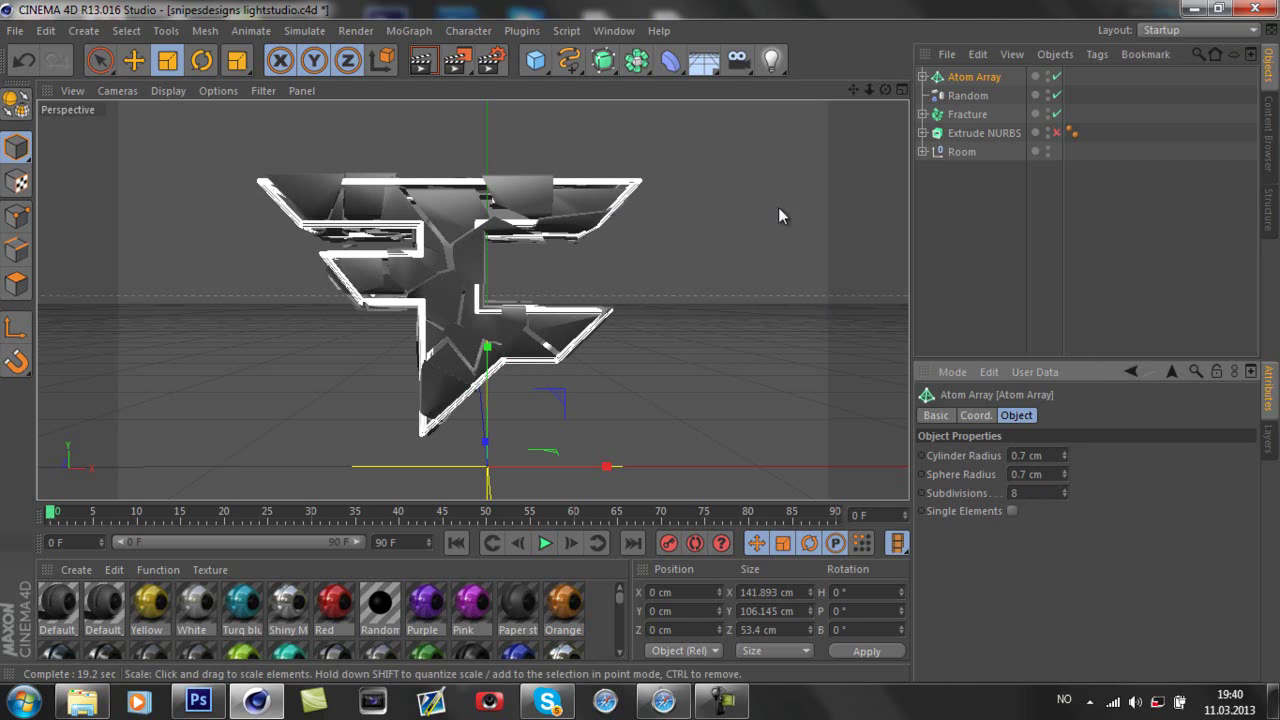
pyautogui.keyDown('alt'); pyautogui.moveTo(595, 386); pyautogui.dragTo(655, 338); pyautogui.keyUp('alt')
pyautogui.doubleClick(1040, 472)
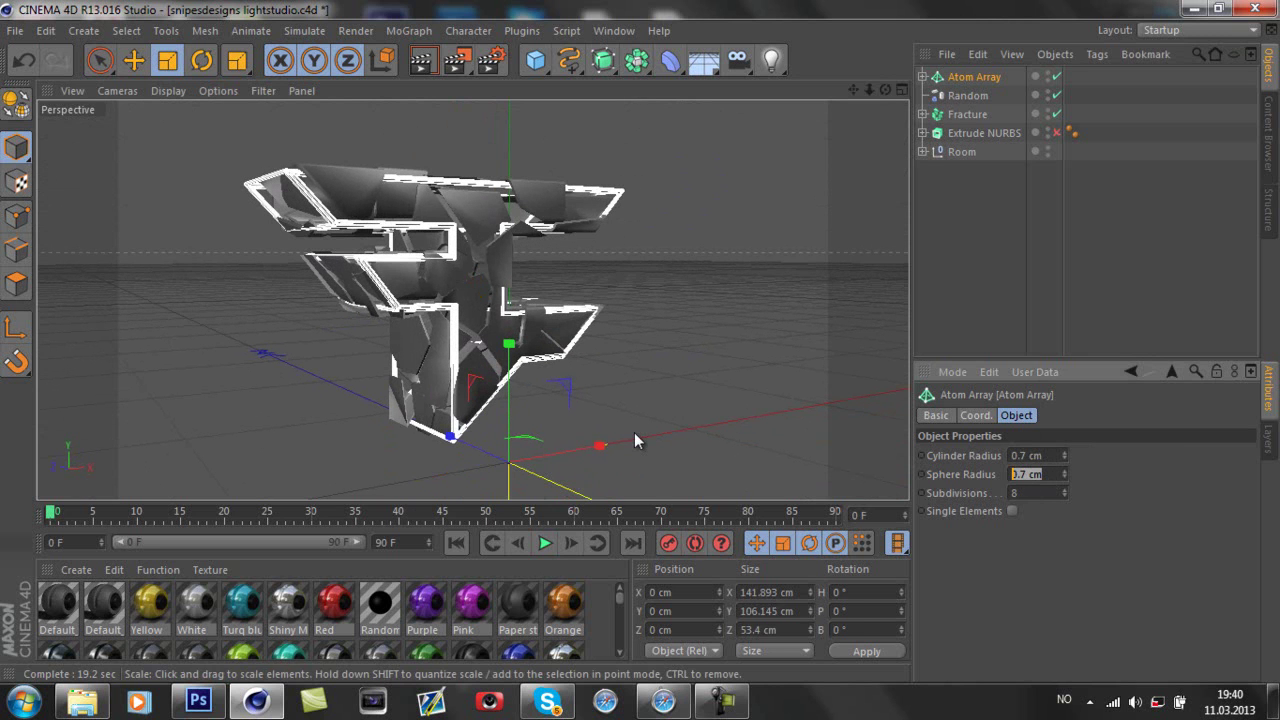
pyautogui.write('0.5')
pyautogui.press('Return')
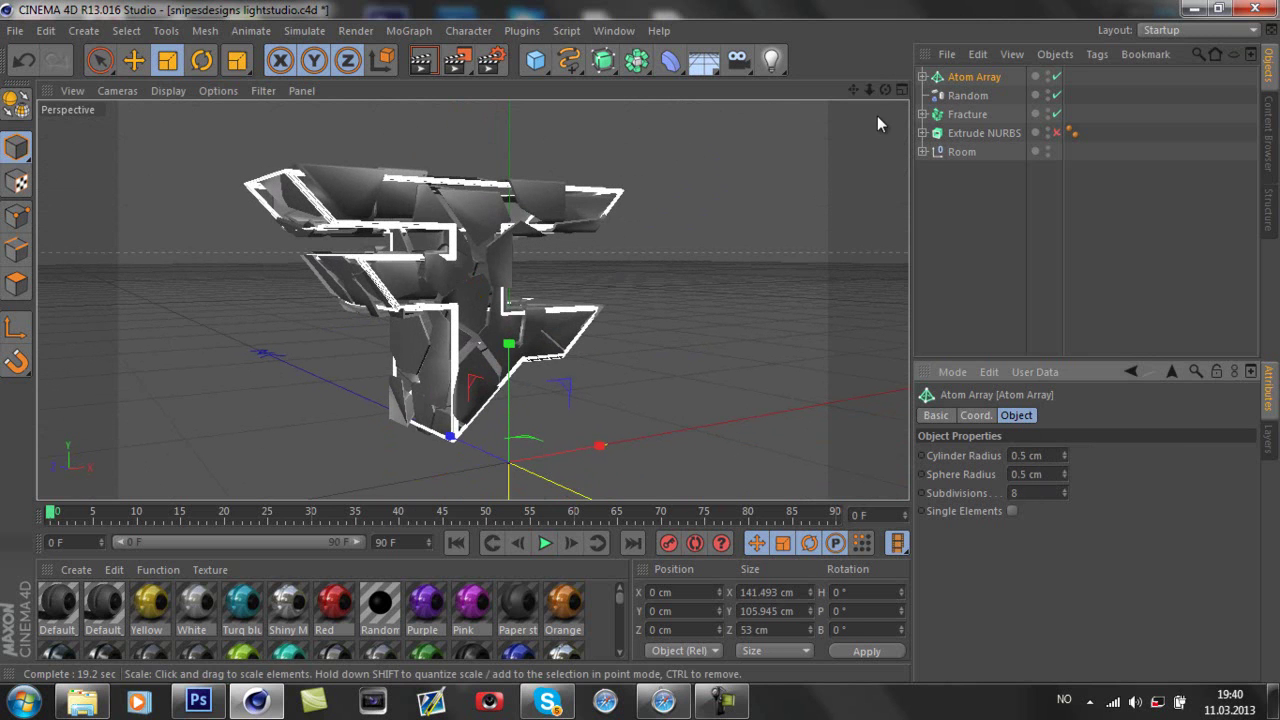
pyautogui.moveTo(886, 89)
pyautogui.mouseDown()
pyautogui.moveTo(642, 343)
pyautogui.moveTo(888, 90)
pyautogui.mouseUp()
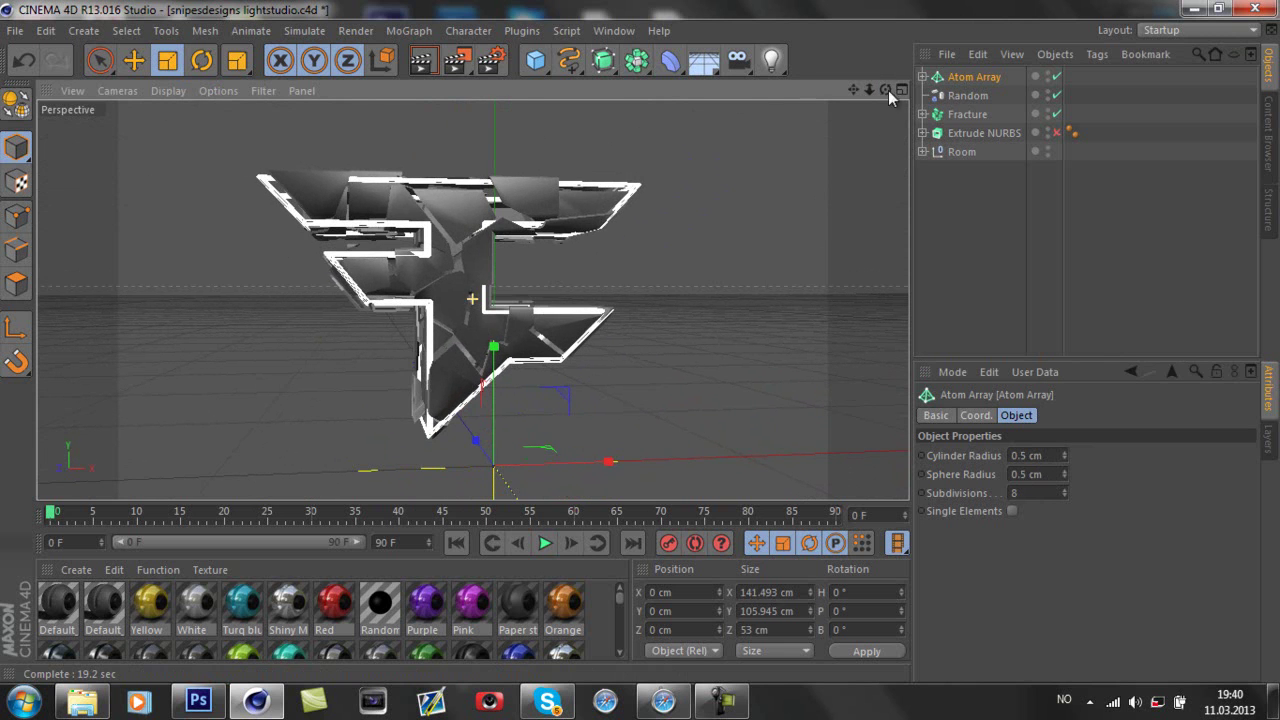
# Test-render the view and apply the blue Mat.9 material to the Atom Array.
pyautogui.click(424, 61)
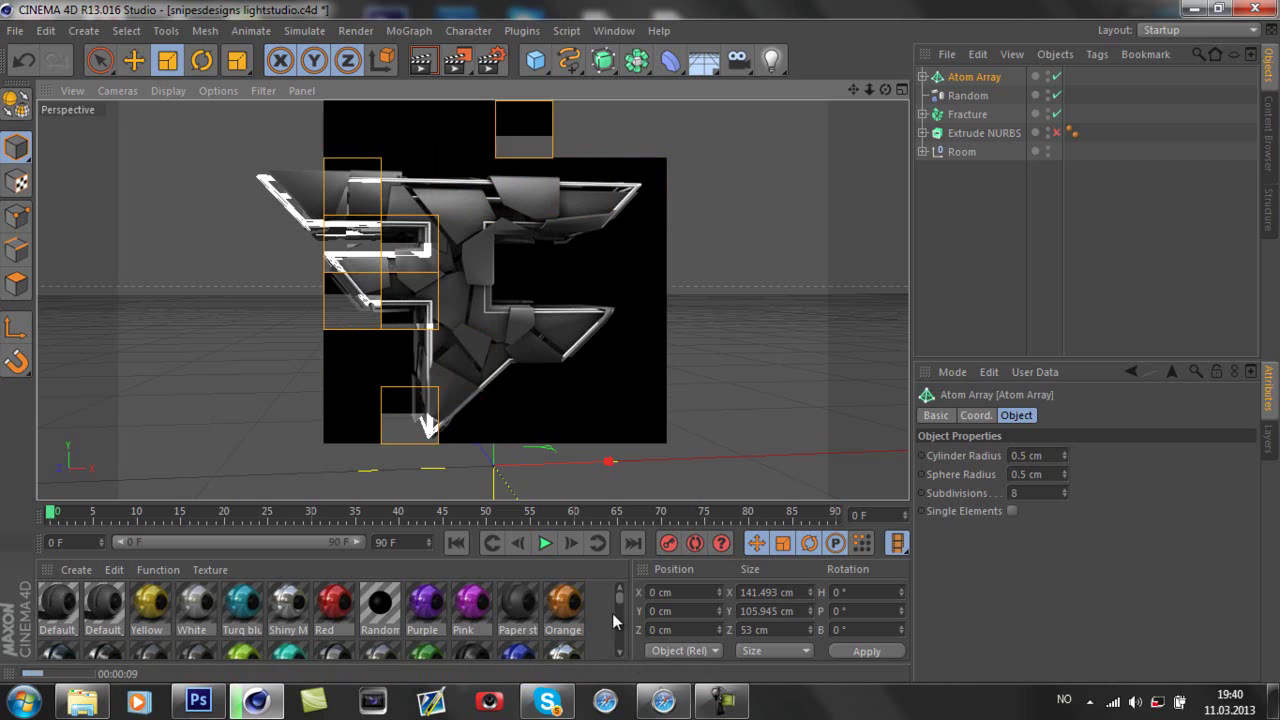
pyautogui.moveTo(622, 596); pyautogui.dragTo(620, 624)
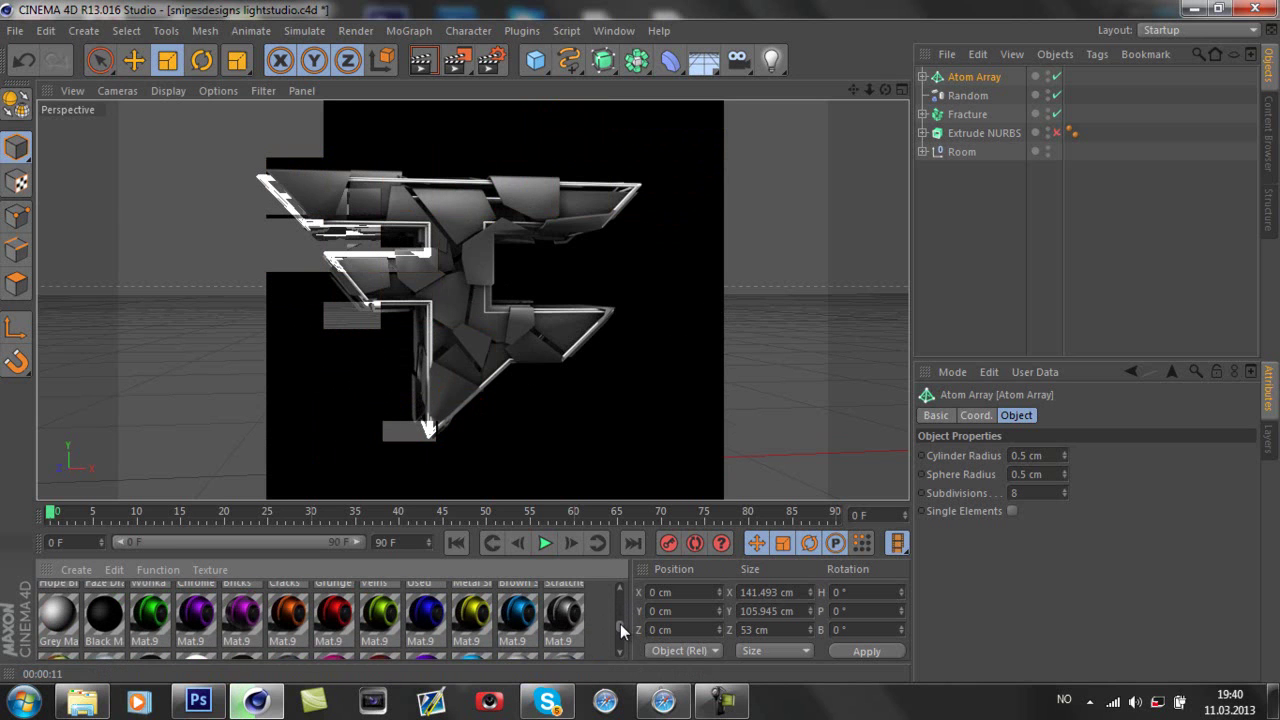
pyautogui.moveTo(518, 612); pyautogui.dragTo(975, 78)
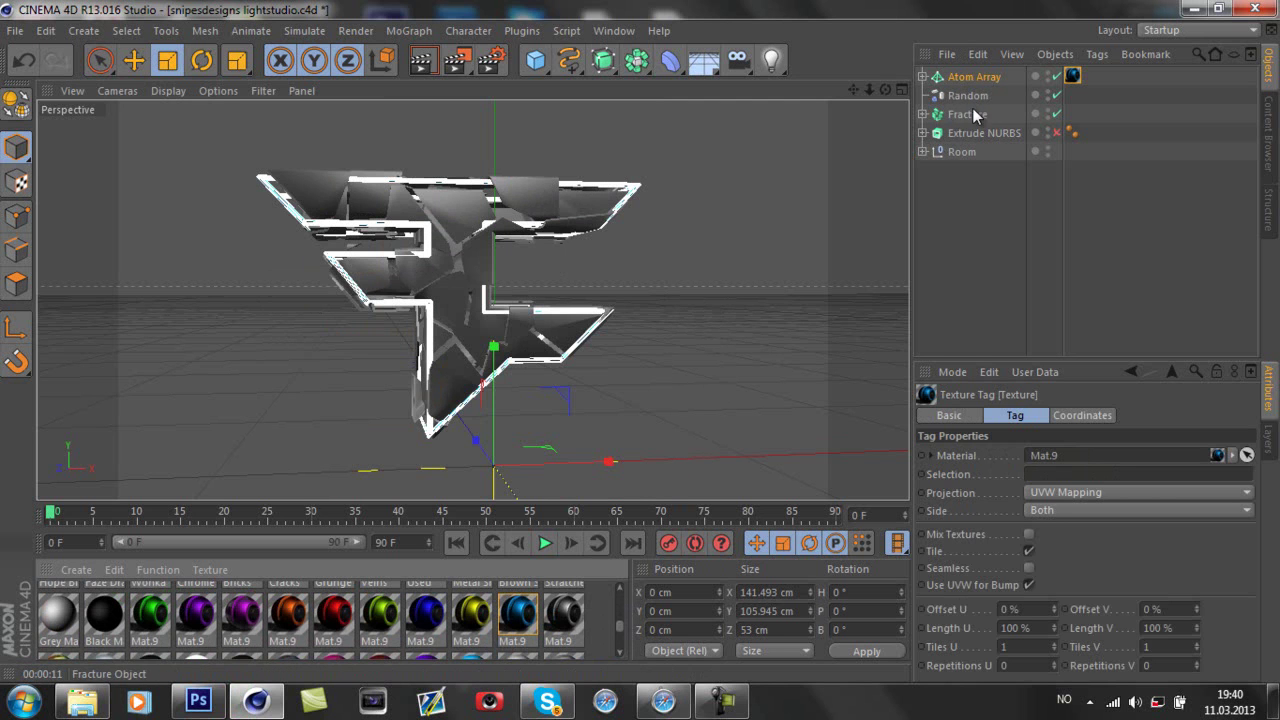
pyautogui.moveTo(887, 89); pyautogui.dragTo(640, 350)
# Re-enable the original Extrude NURBS and duplicate it as Extrude NURBS.1.
pyautogui.click(1000, 132)
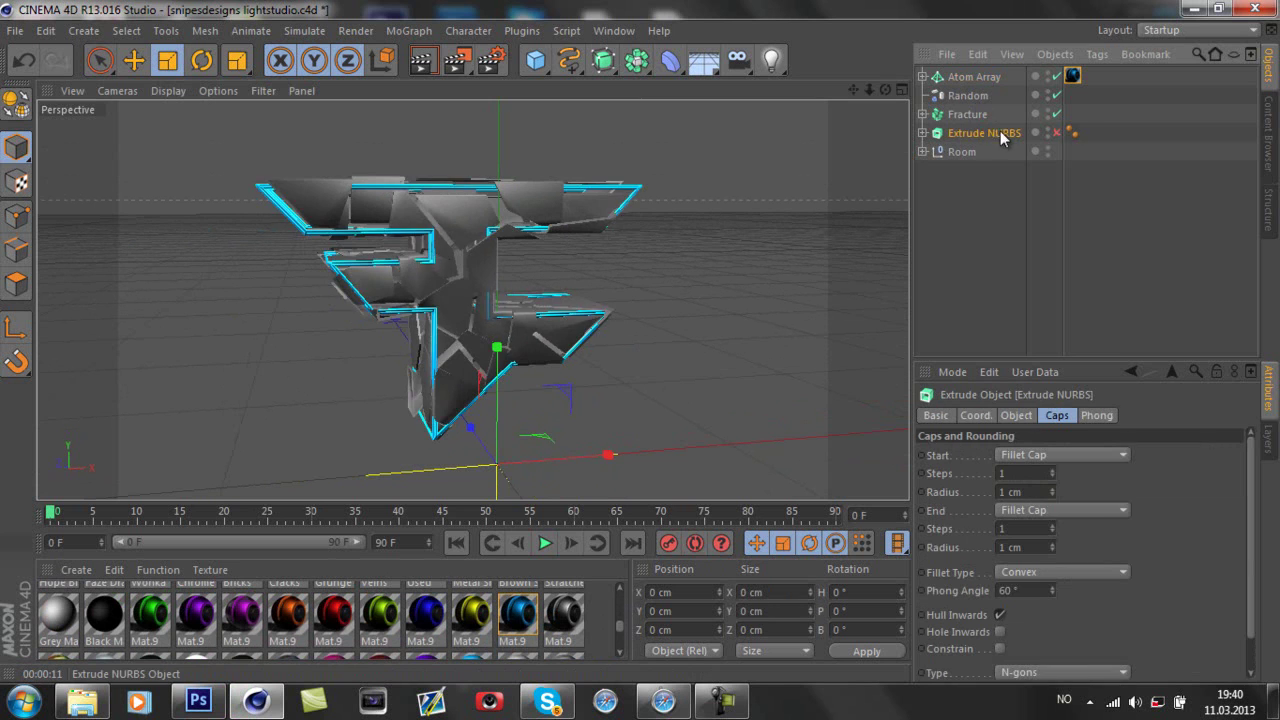
pyautogui.click(1056, 132)
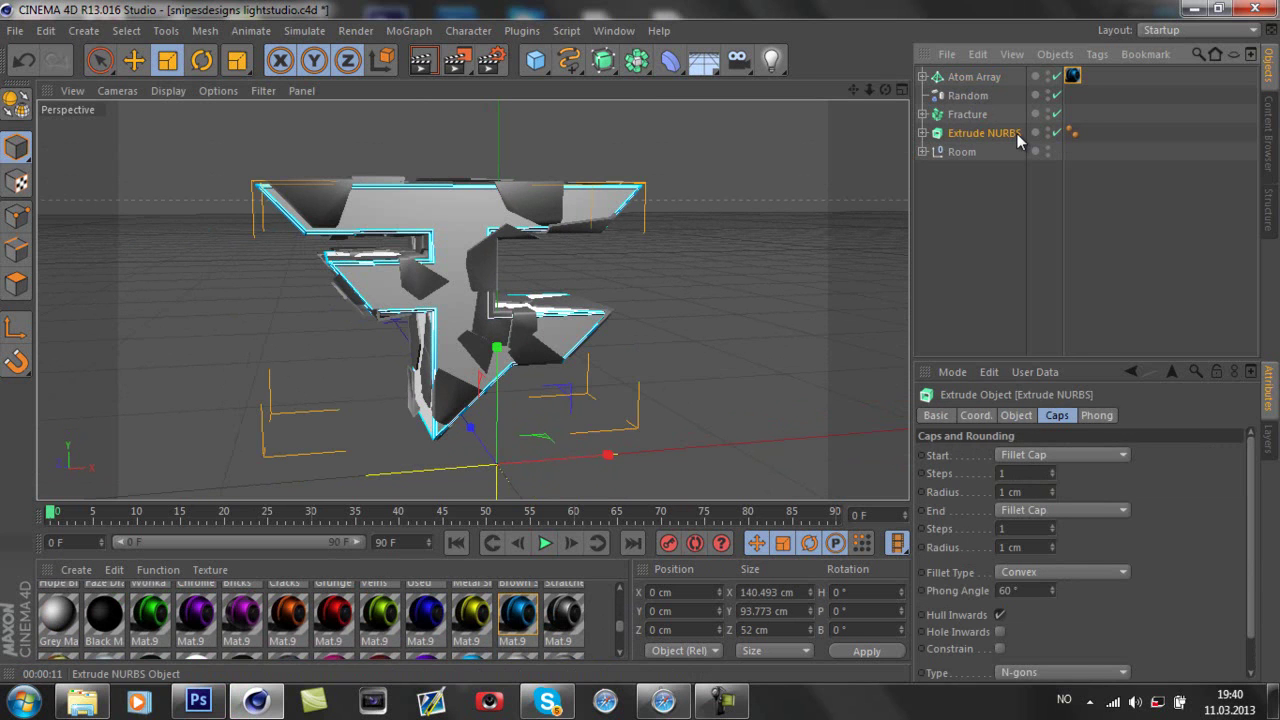
pyautogui.hotkey('ctrl', 'c')
pyautogui.hotkey('ctrl', 'v')
# Disable the original Extrude NURBS and set the copy's cap fillet radii to 0 cm.
pyautogui.click(1064, 151)
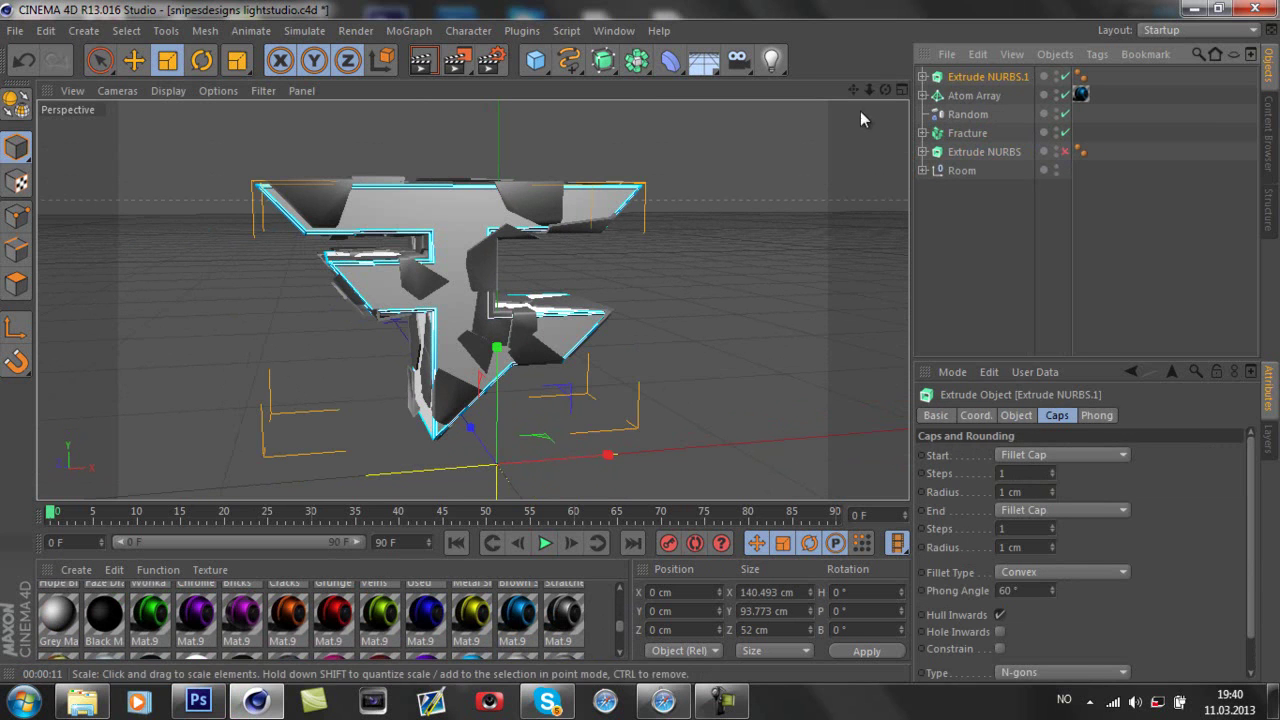
pyautogui.moveTo(885, 87); pyautogui.dragTo(630, 330)
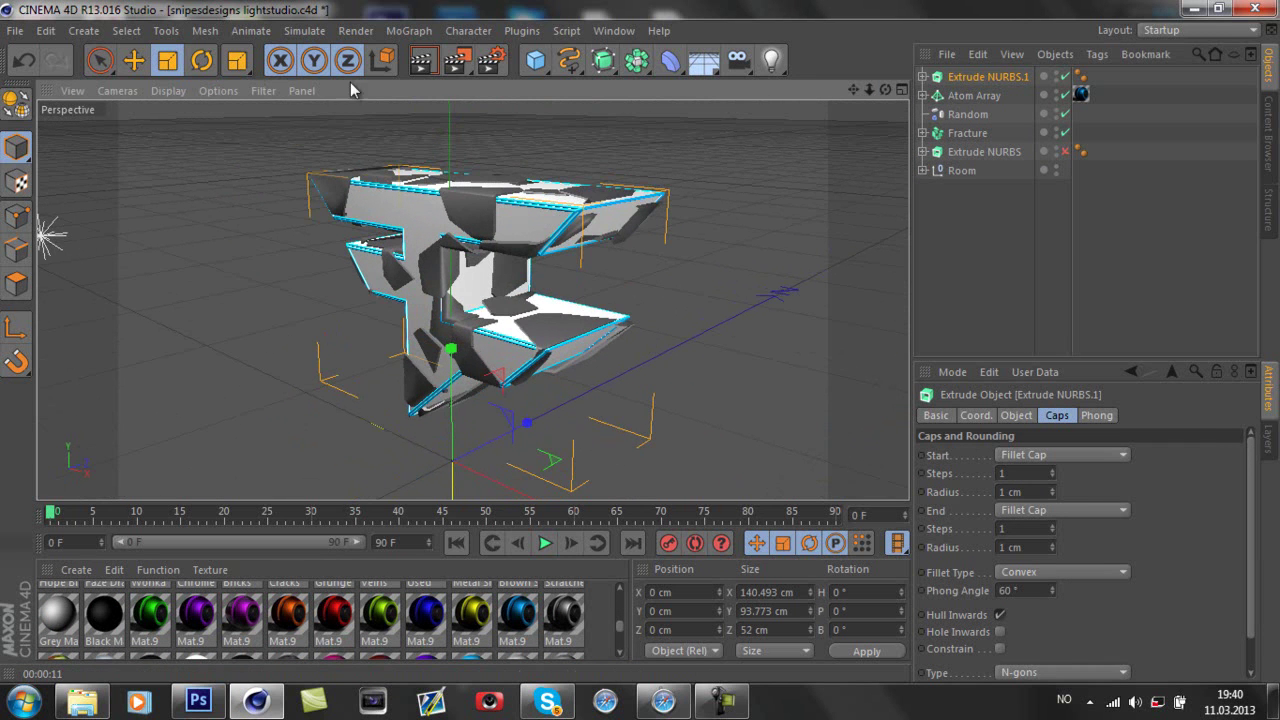
pyautogui.click(133, 60)
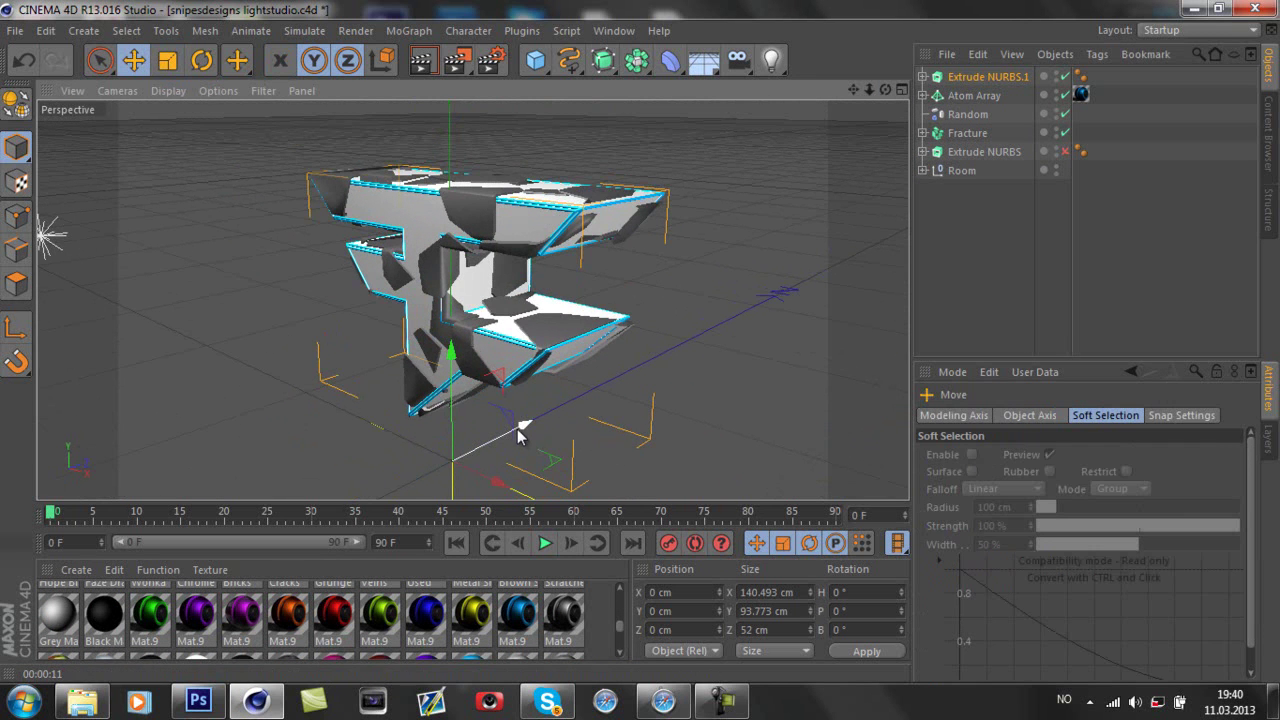
pyautogui.click(1129, 373)
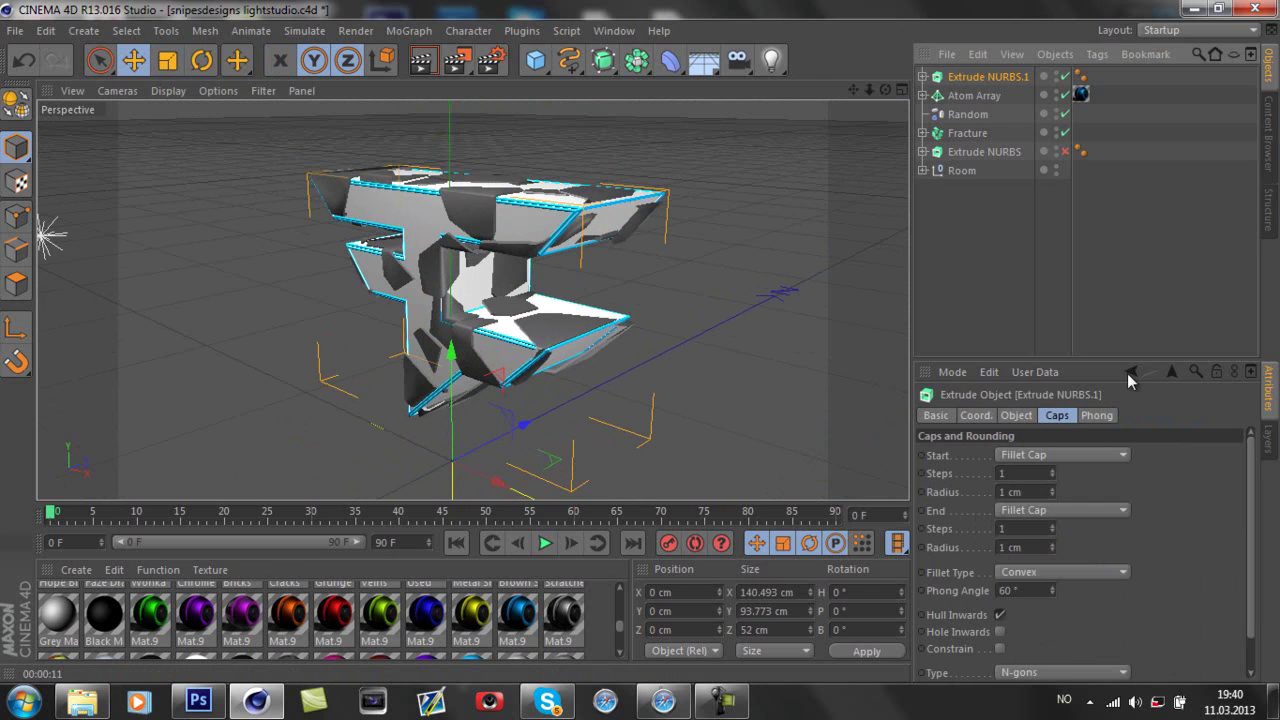
pyautogui.moveTo(1052, 492); pyautogui.dragTo(1058, 559)
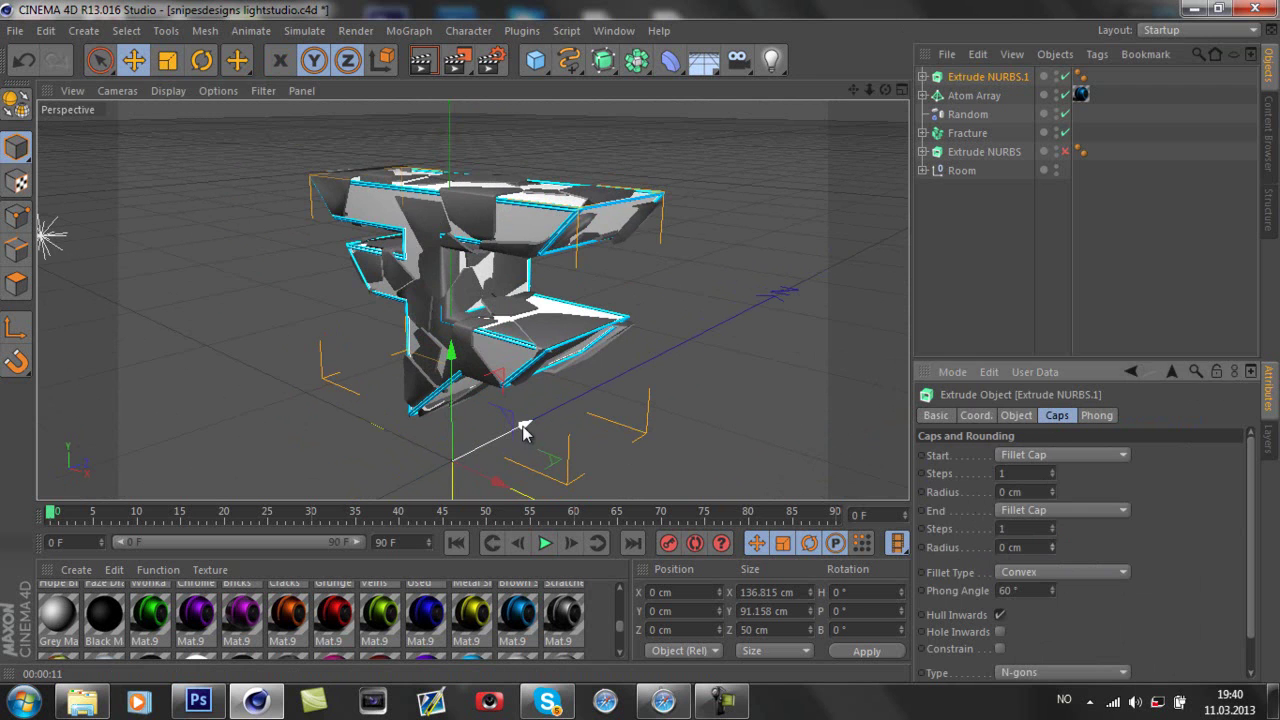
# Move Extrude NURBS.1 to 1.264 cm along Z and apply the blue Mat.9 material.
pyautogui.moveTo(526, 429); pyautogui.dragTo(527, 431)
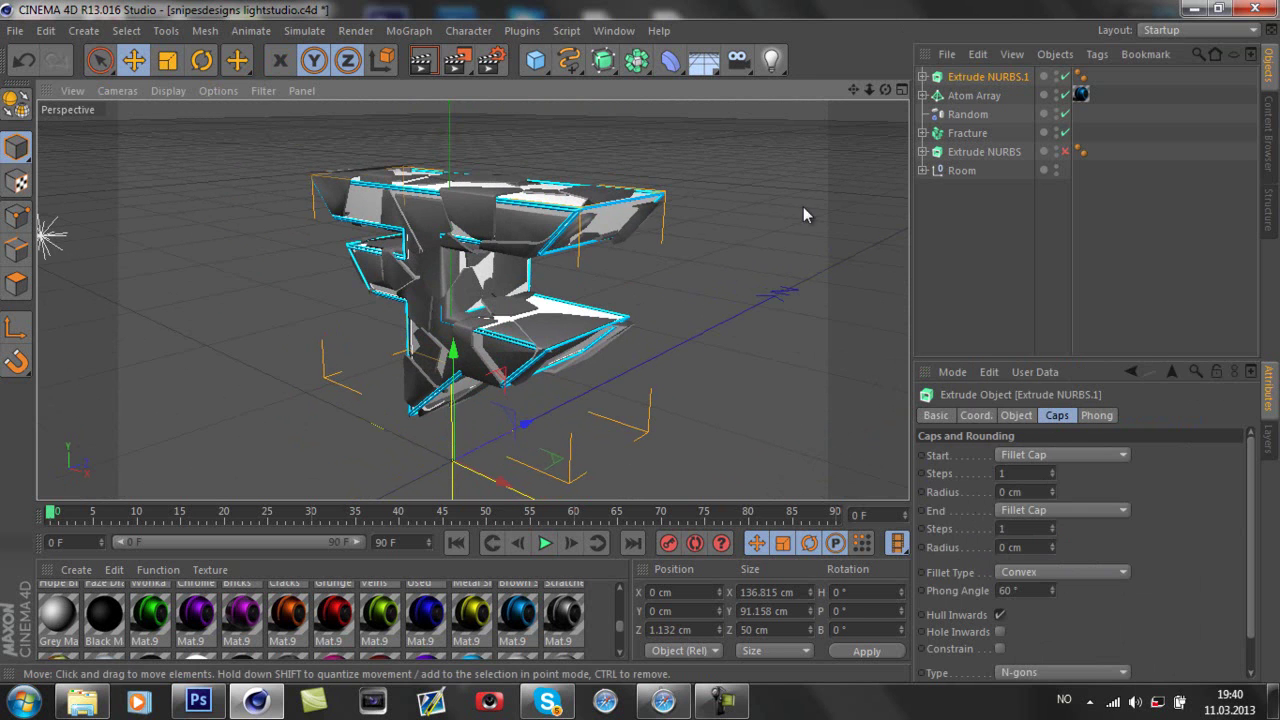
pyautogui.moveTo(640, 341)
pyautogui.keyDown('alt'); pyautogui.mouseDown()
pyautogui.moveTo(681, 342)
pyautogui.moveTo(634, 349)
pyautogui.mouseUp(); pyautogui.keyUp('alt')
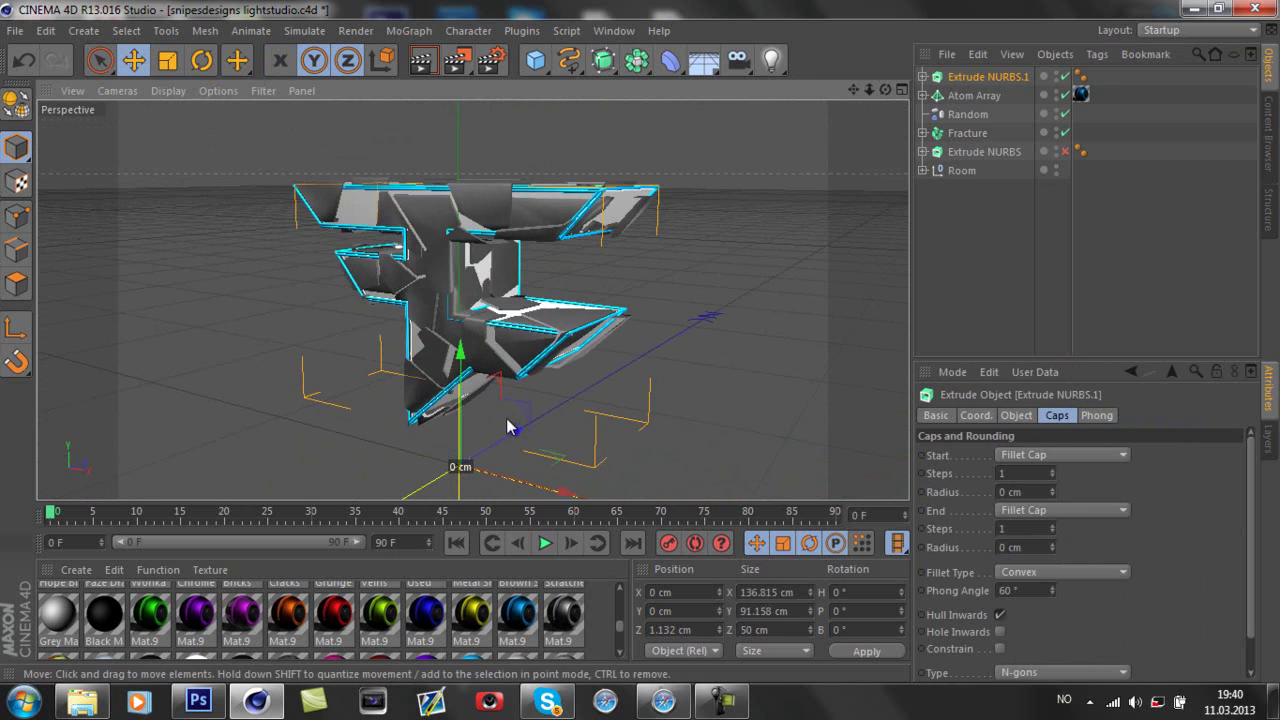
pyautogui.moveTo(512, 435); pyautogui.dragTo(517, 430)
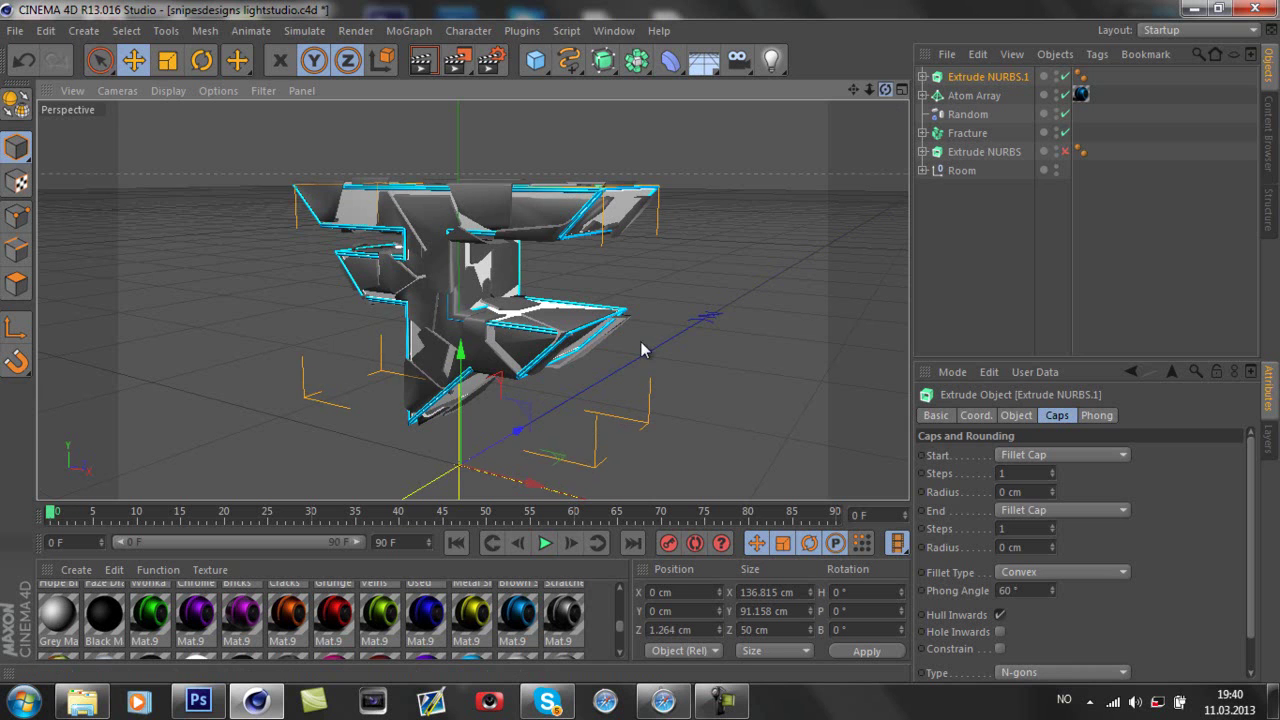
pyautogui.moveTo(643, 349)
pyautogui.keyDown('alt'); pyautogui.mouseDown()
pyautogui.moveTo(657, 343)
pyautogui.moveTo(641, 348)
pyautogui.mouseUp(); pyautogui.keyUp('alt')
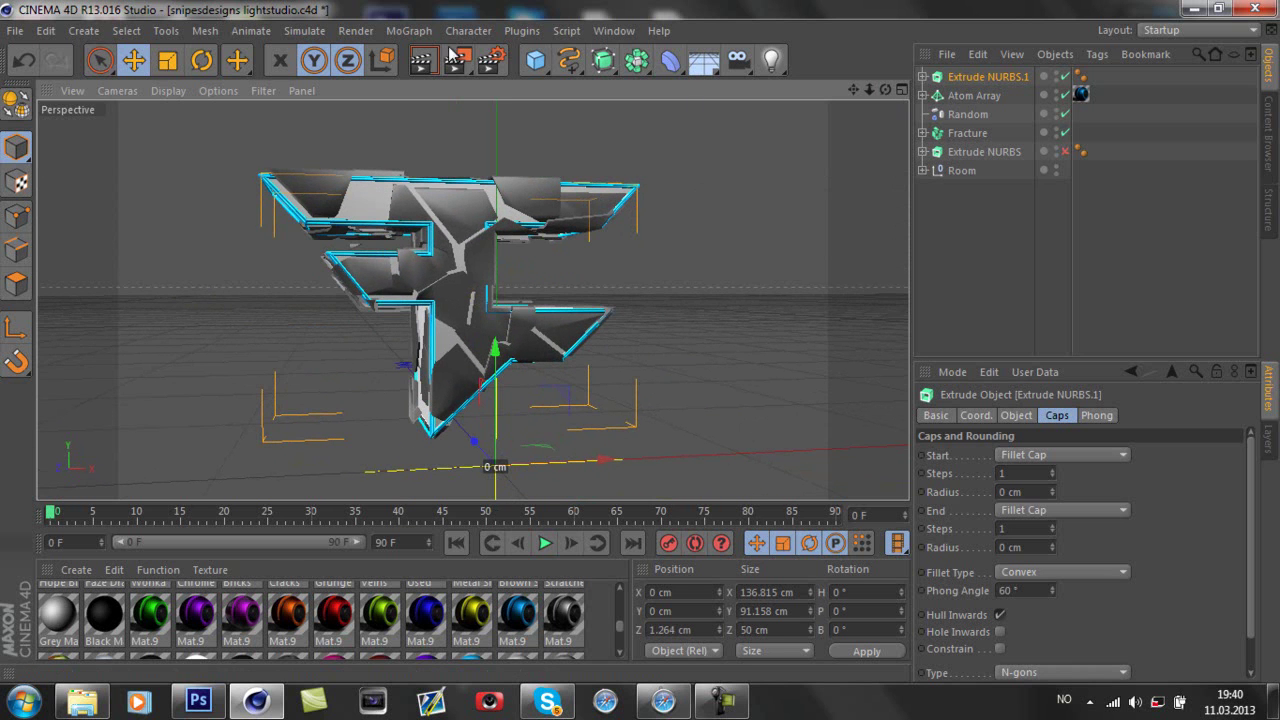
pyautogui.moveTo(517, 615); pyautogui.dragTo(981, 76)
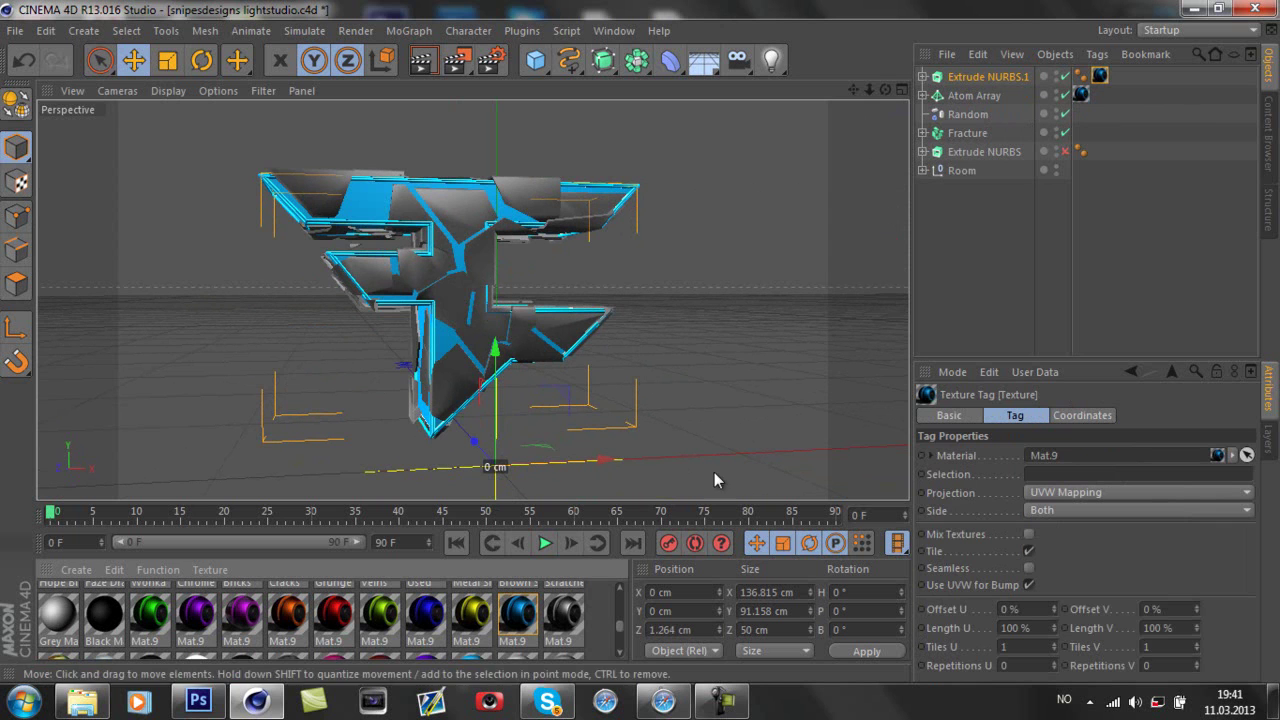
pyautogui.moveTo(620, 628); pyautogui.dragTo(617, 564)
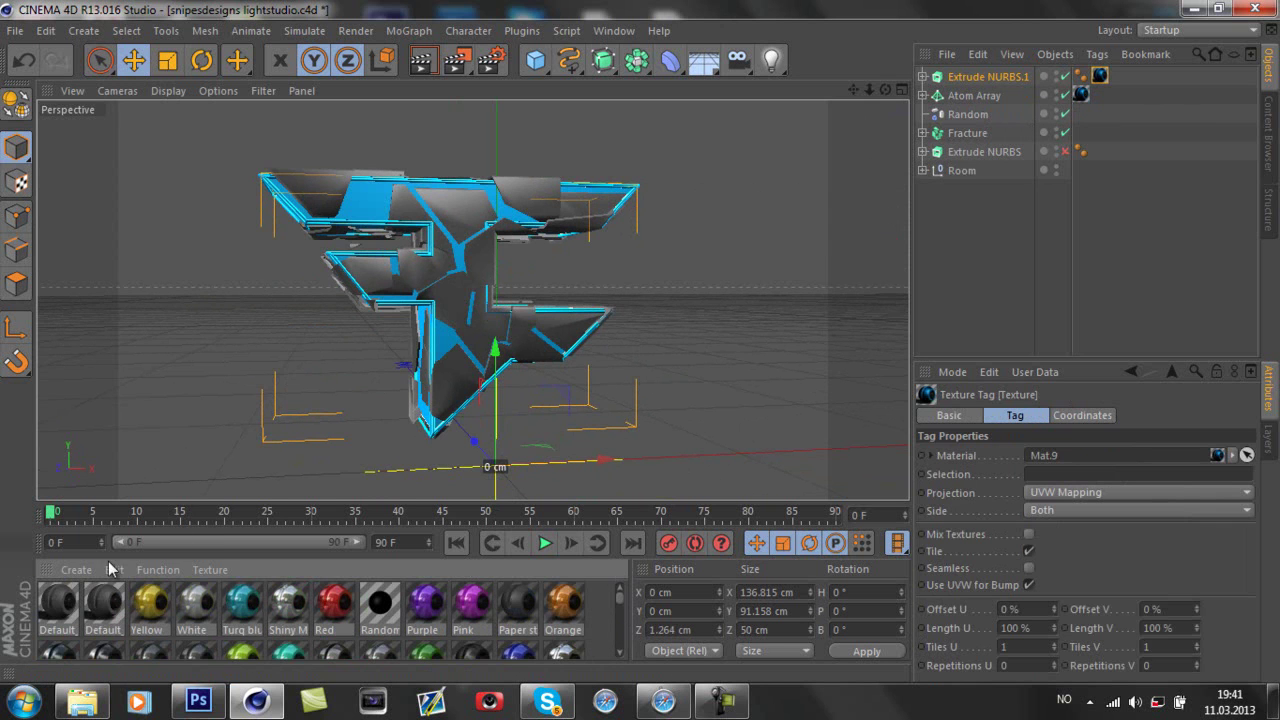
# Create new material Mat.12 and set its colour to near-black RGB 11/10/11.
pyautogui.click(79, 569)
pyautogui.click(116, 405)
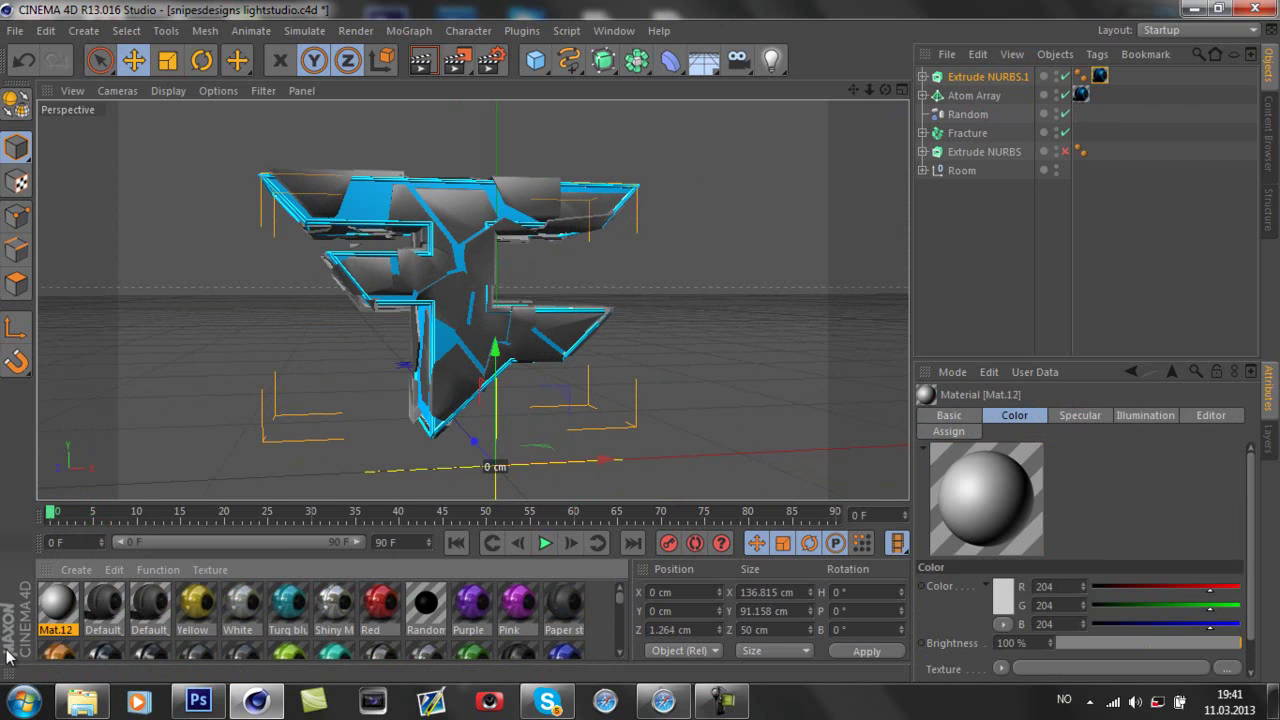
pyautogui.doubleClick(57, 605)
pyautogui.click(370, 290)
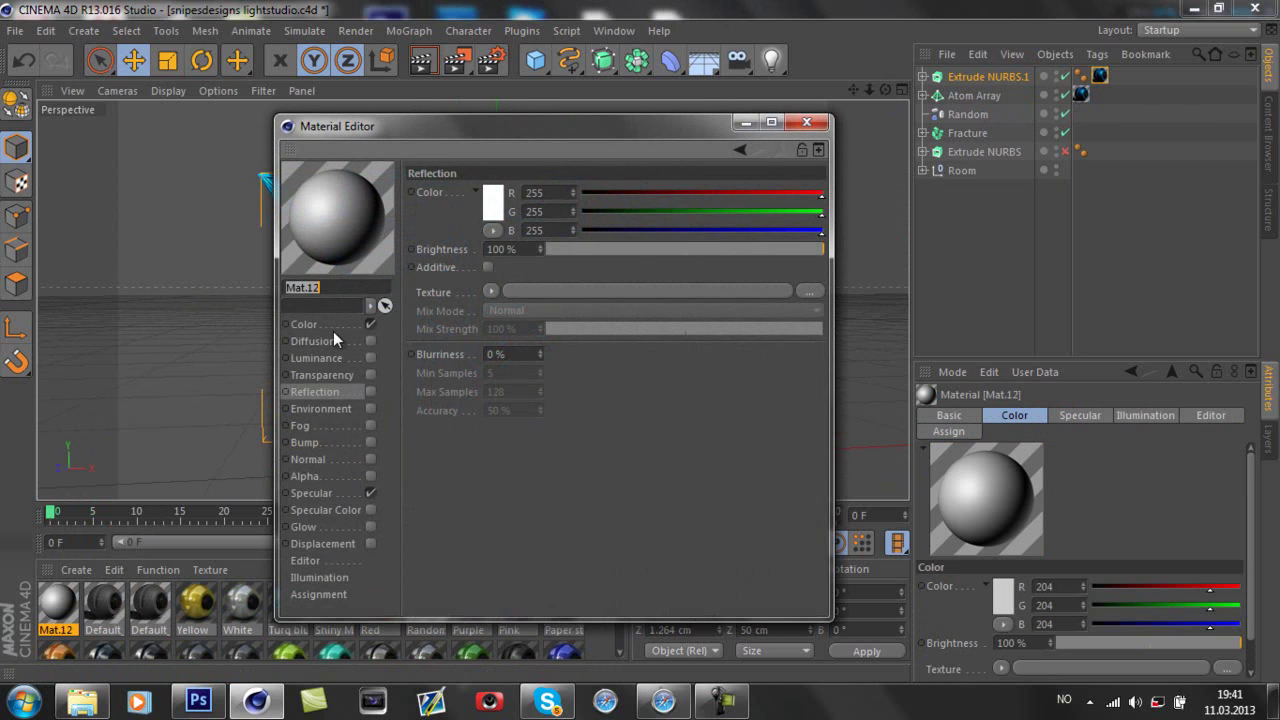
pyautogui.click(333, 327)
pyautogui.moveTo(613, 193); pyautogui.dragTo(598, 192)
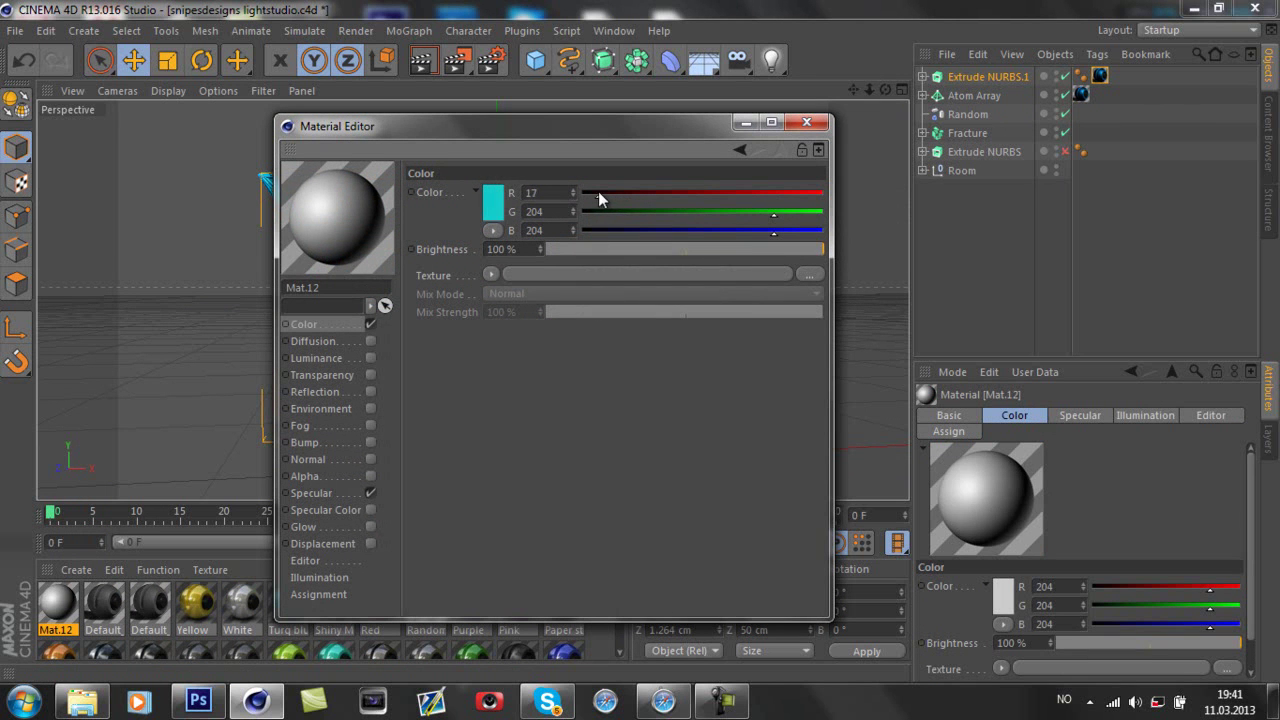
pyautogui.click(591, 211)
pyautogui.click(591, 230)
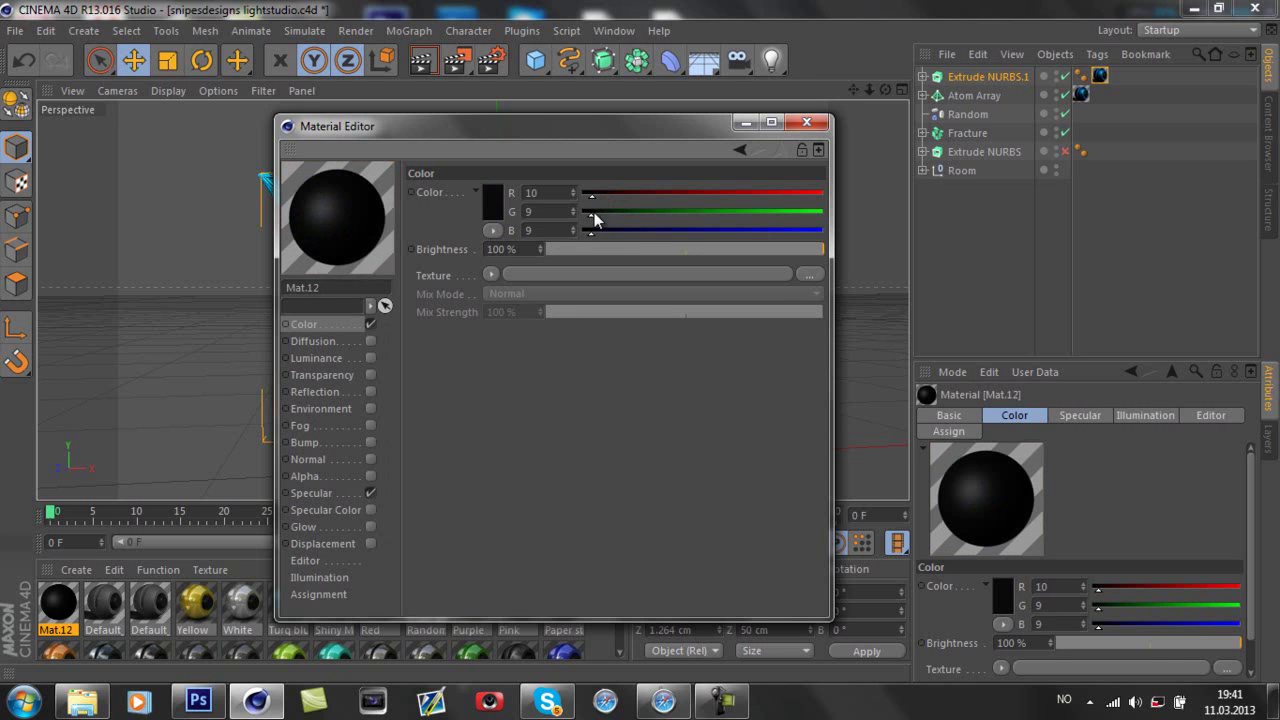
pyautogui.click(592, 212)
pyautogui.click(594, 193)
pyautogui.click(592, 232)
# Preview Mat.12 on a double torus, enable Luminance at 4% and Reflection at near-zero brightness.
pyautogui.rightClick(359, 221)
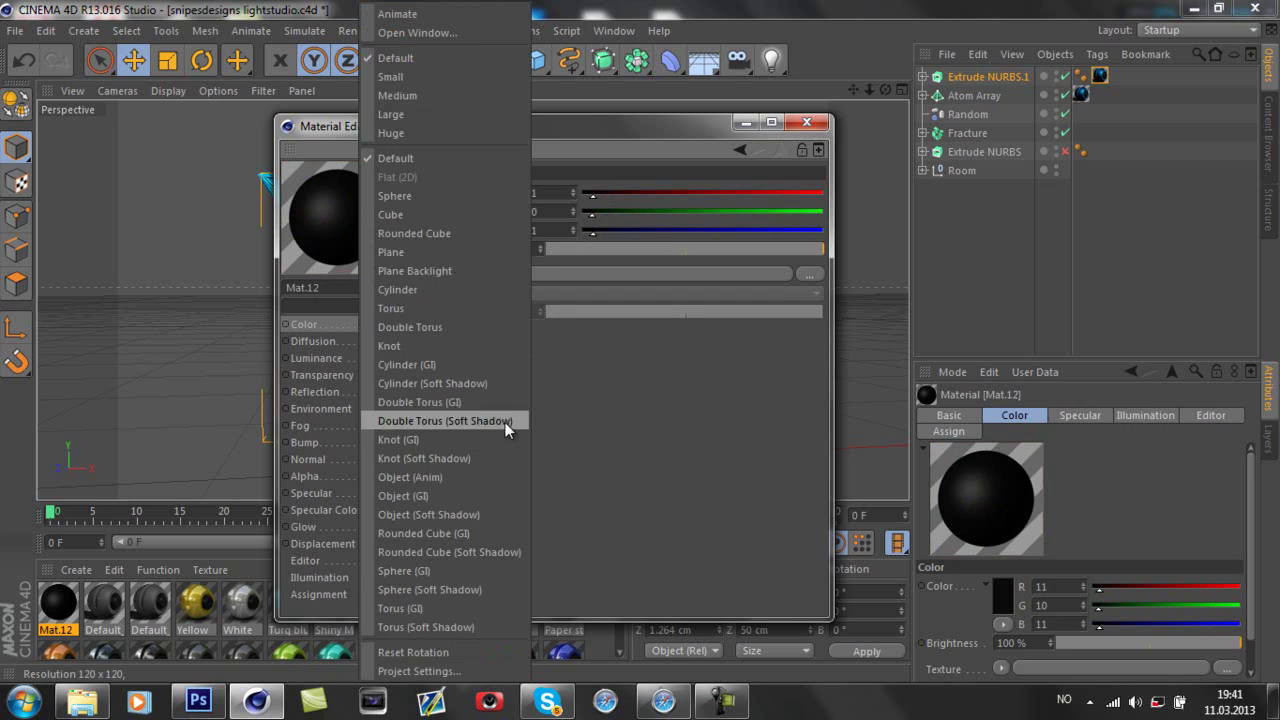
pyautogui.click(430, 514)
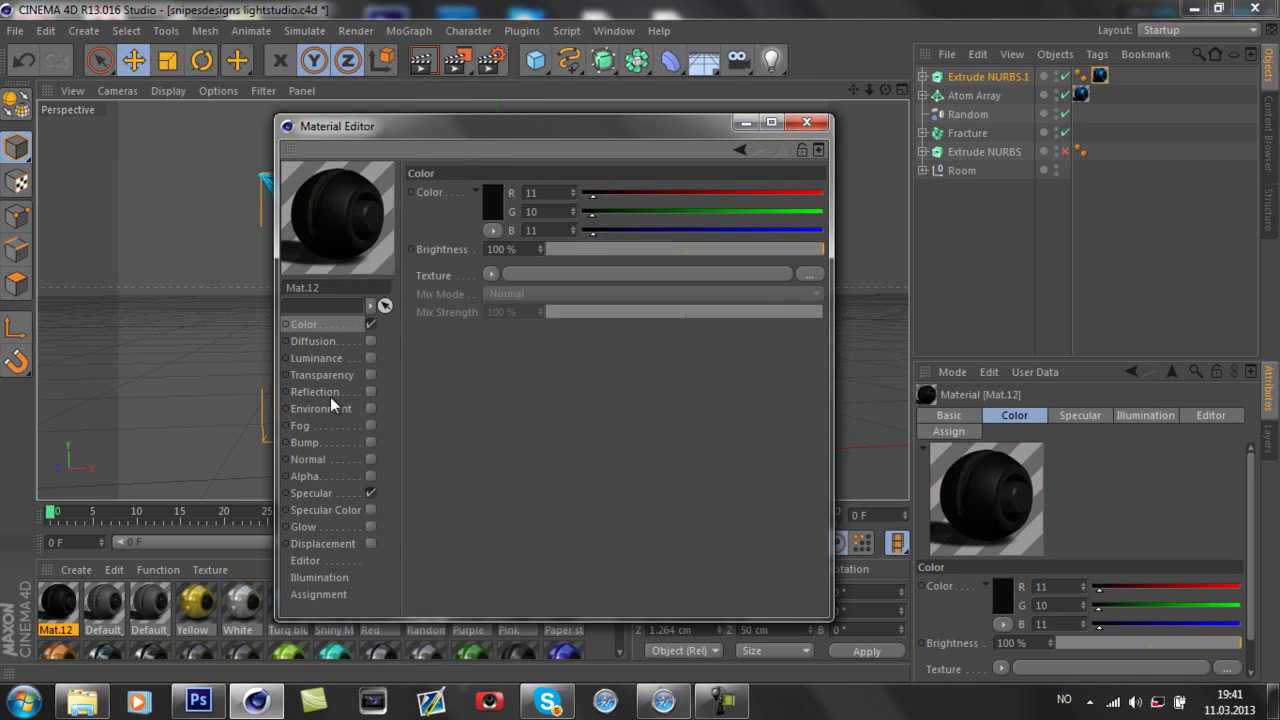
pyautogui.click(341, 360)
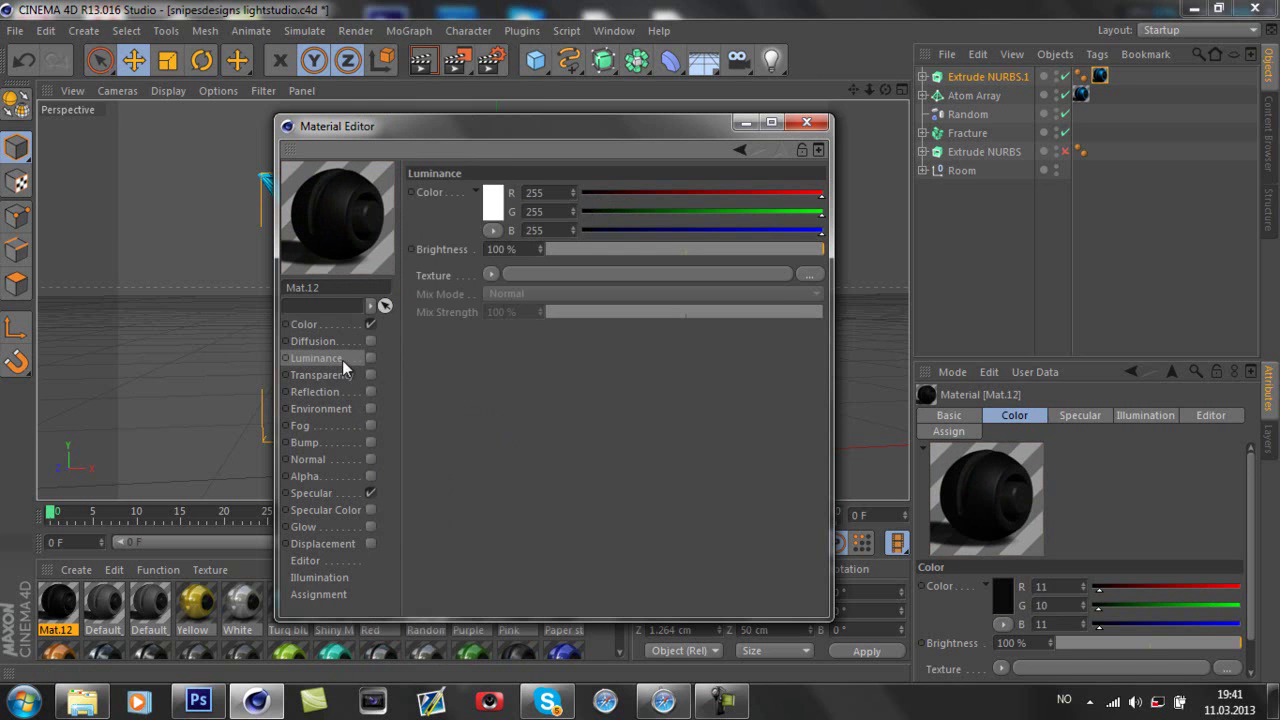
pyautogui.click(552, 250)
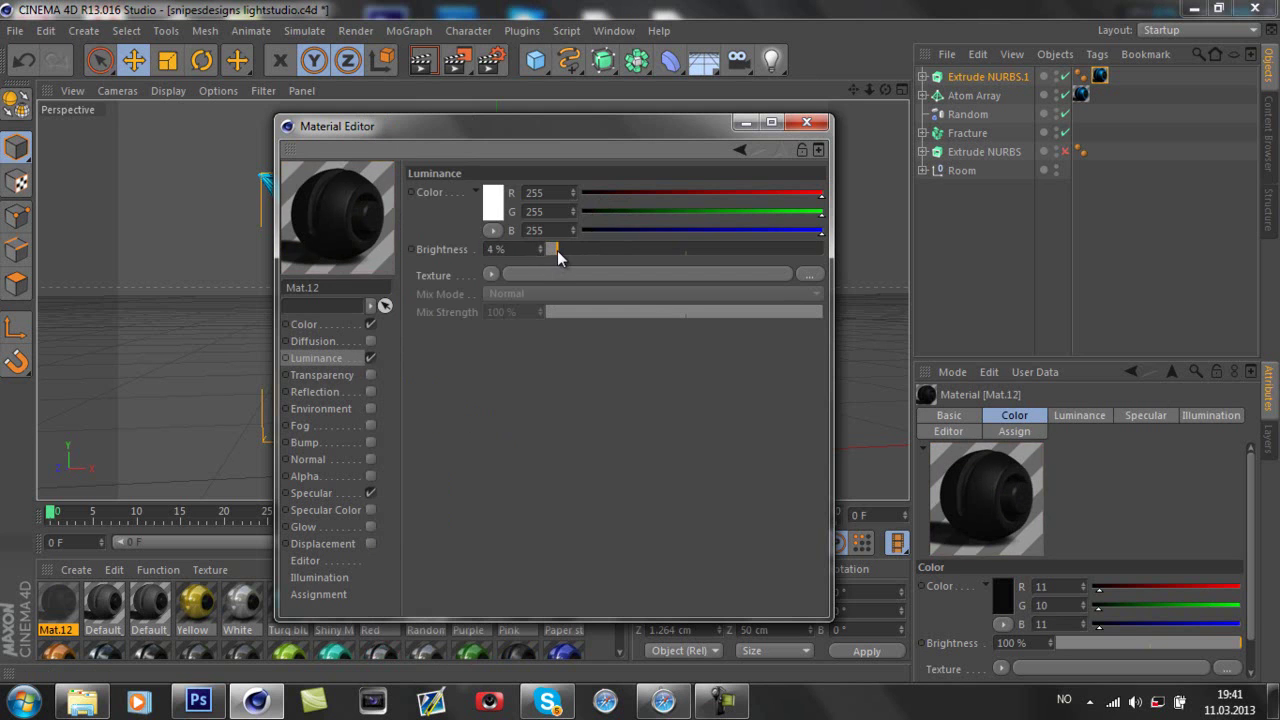
pyautogui.click(345, 391)
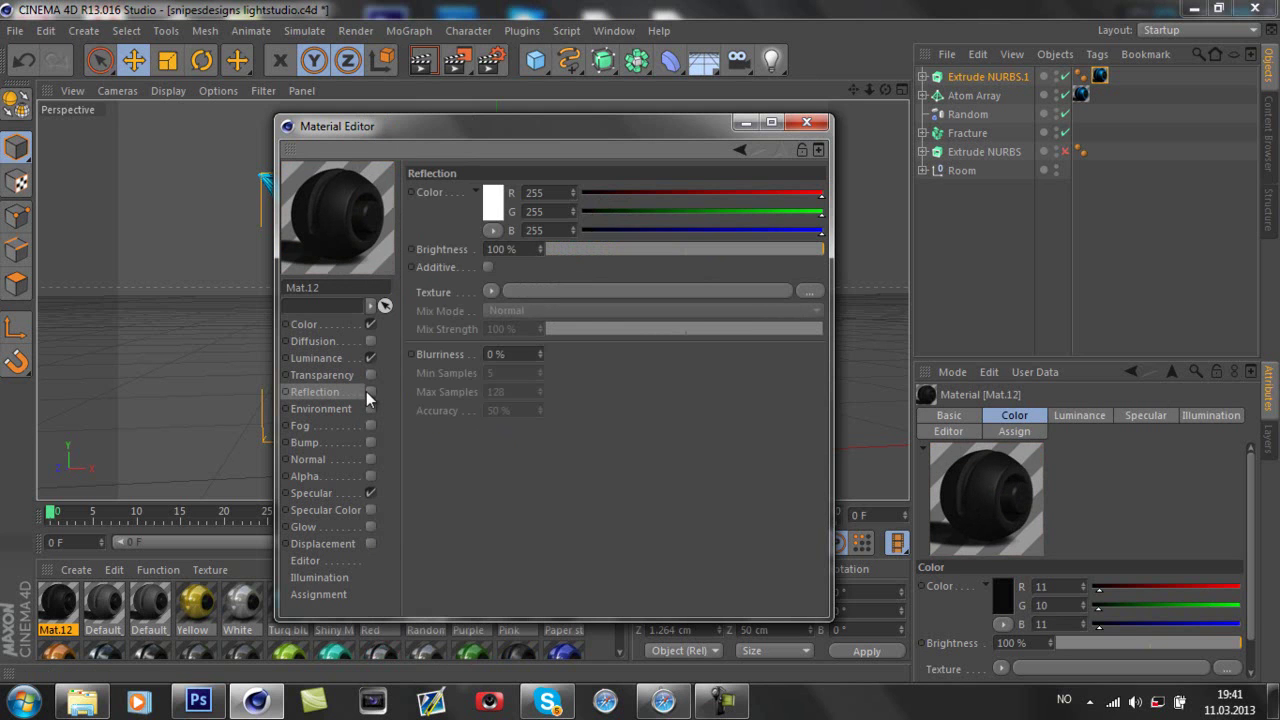
pyautogui.click(368, 391)
pyautogui.click(557, 249)
pyautogui.moveTo(557, 245); pyautogui.dragTo(553, 246)
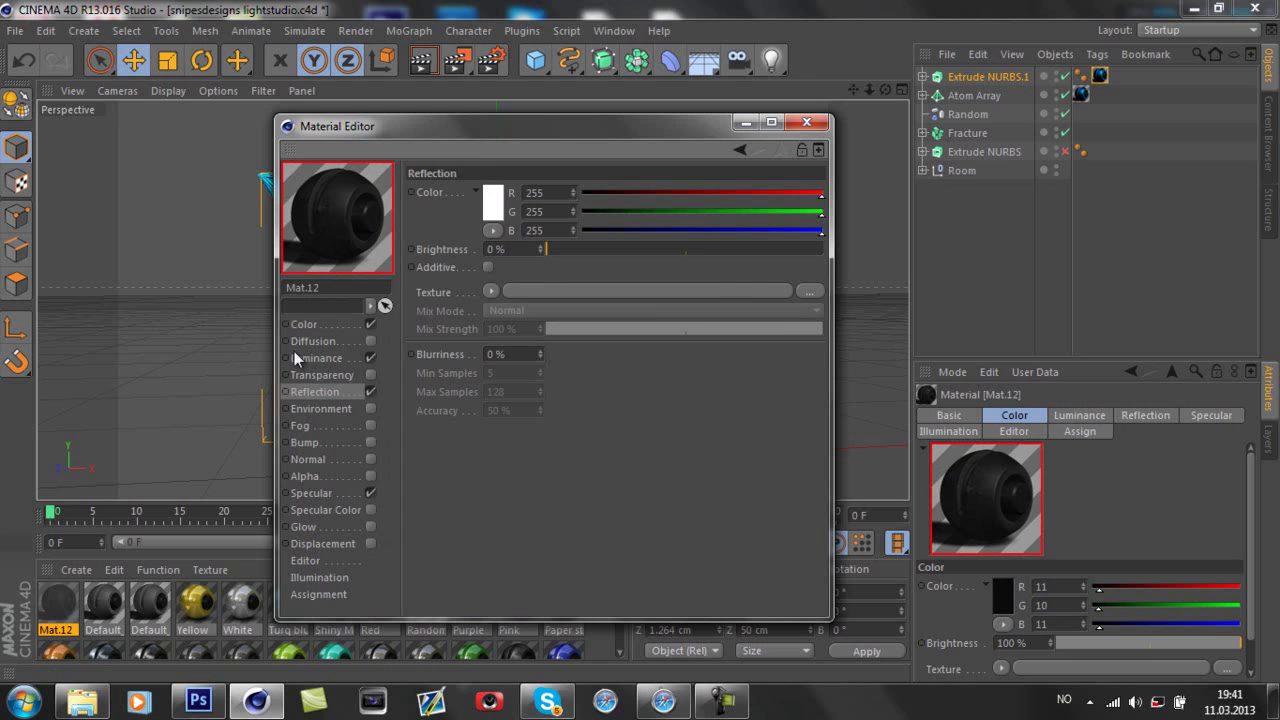
pyautogui.click(806, 122)
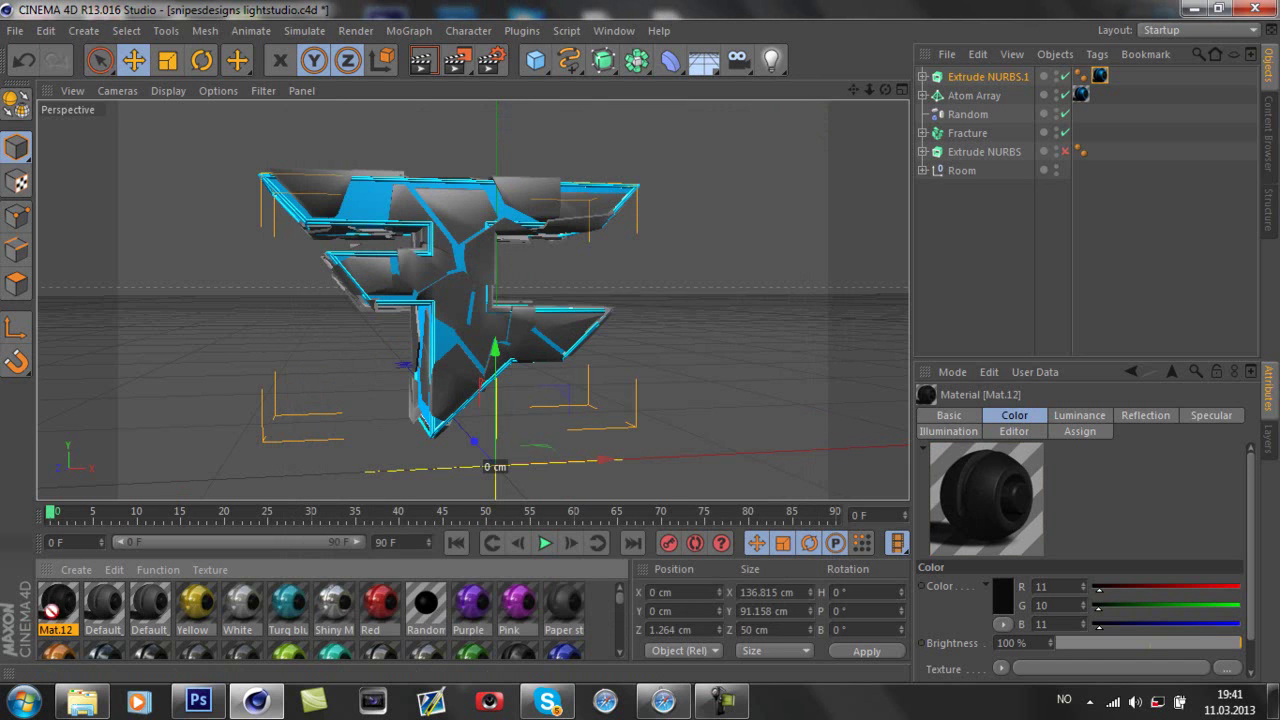
# Duplicate Fracture and place the copy Fracture.1 inside a new Atom Array.1.
pyautogui.click(967, 133)
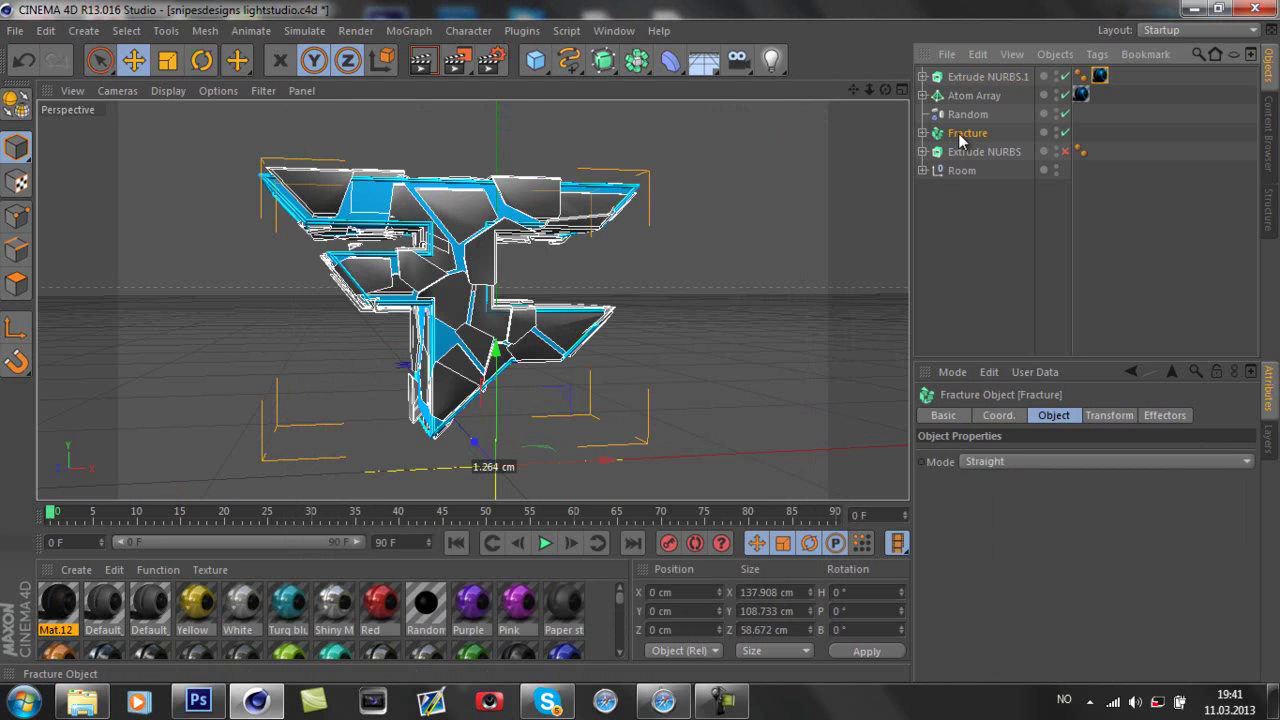
pyautogui.hotkey('ctrl', 'c')
pyautogui.hotkey('ctrl', 'v')
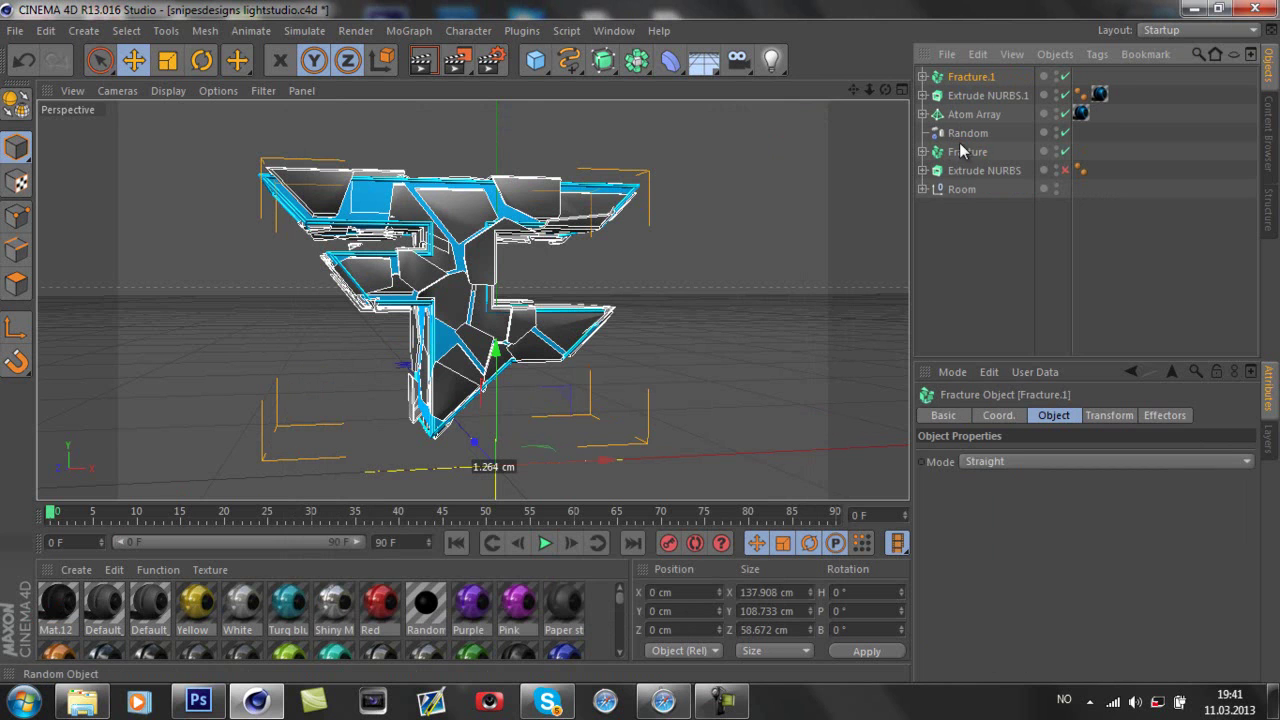
pyautogui.click(636, 62)
pyautogui.click(650, 56)
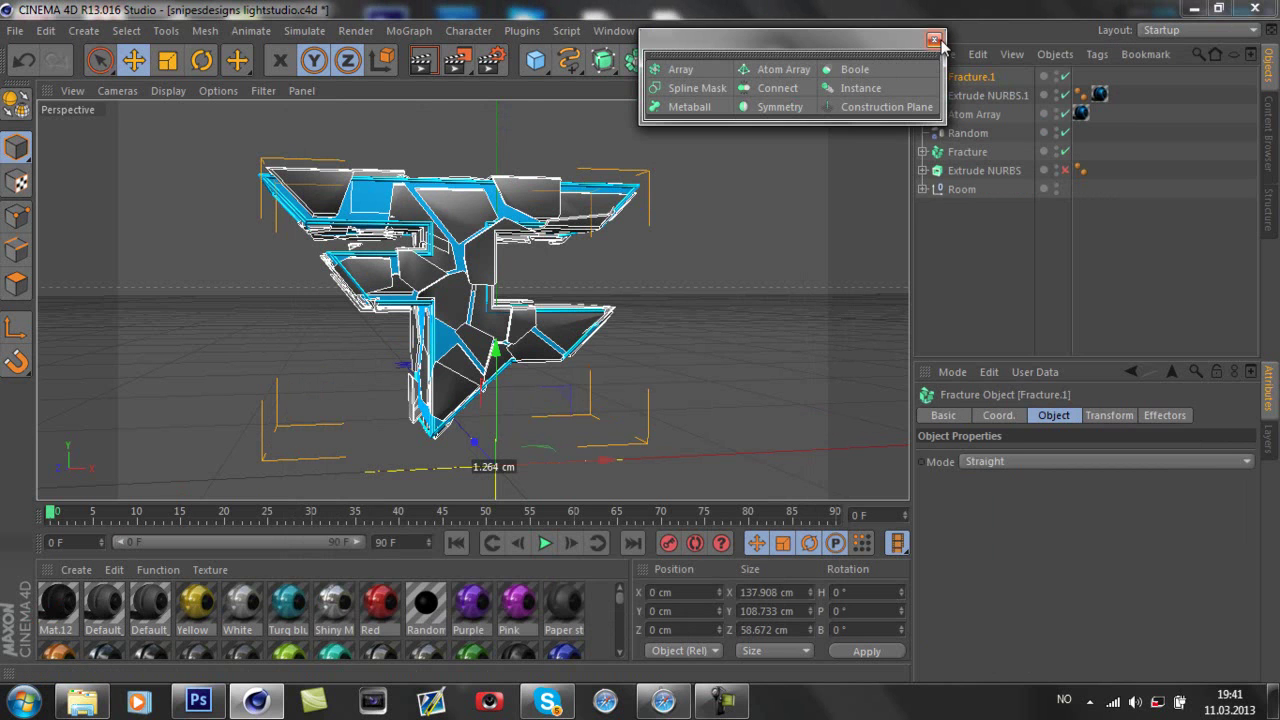
pyautogui.click(929, 34)
pyautogui.click(606, 62)
pyautogui.click(846, 77)
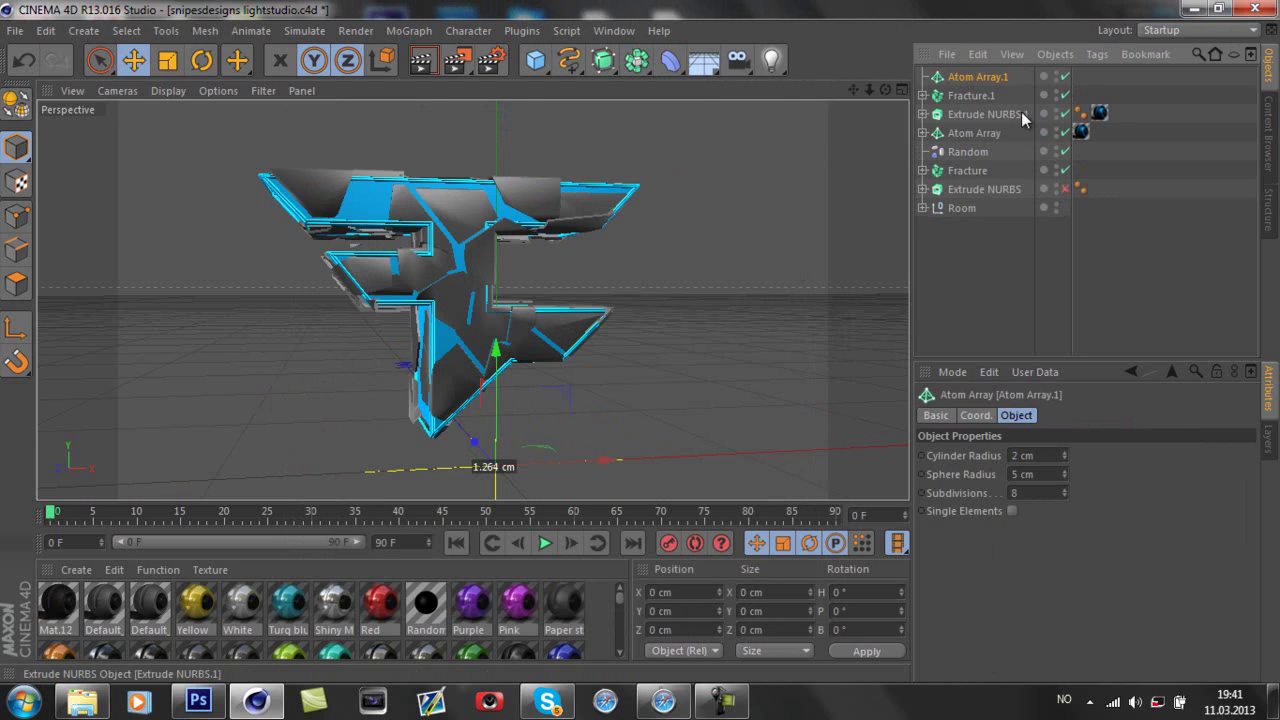
pyautogui.moveTo(978, 94); pyautogui.dragTo(970, 78)
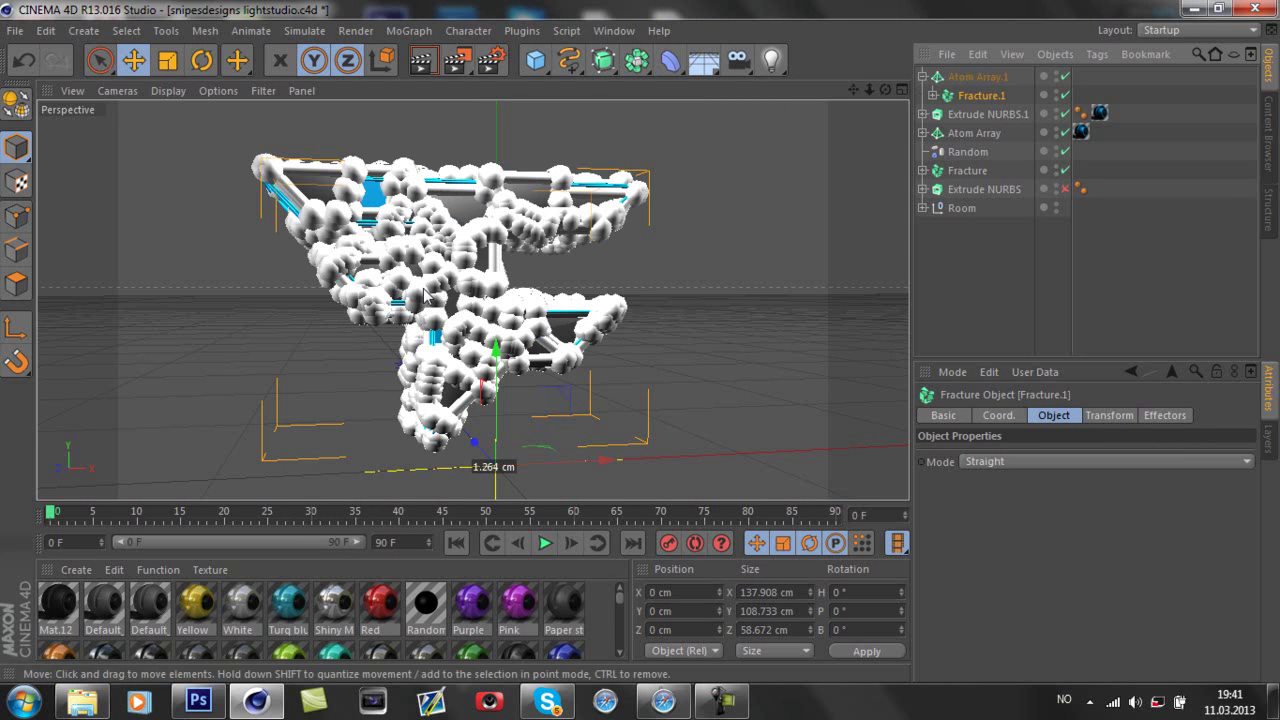
pyautogui.click(922, 76)
# Set Atom Array.1's Sphere Radius to 0.1 cm and assign the Mat.12 material.
pyautogui.click(976, 76)
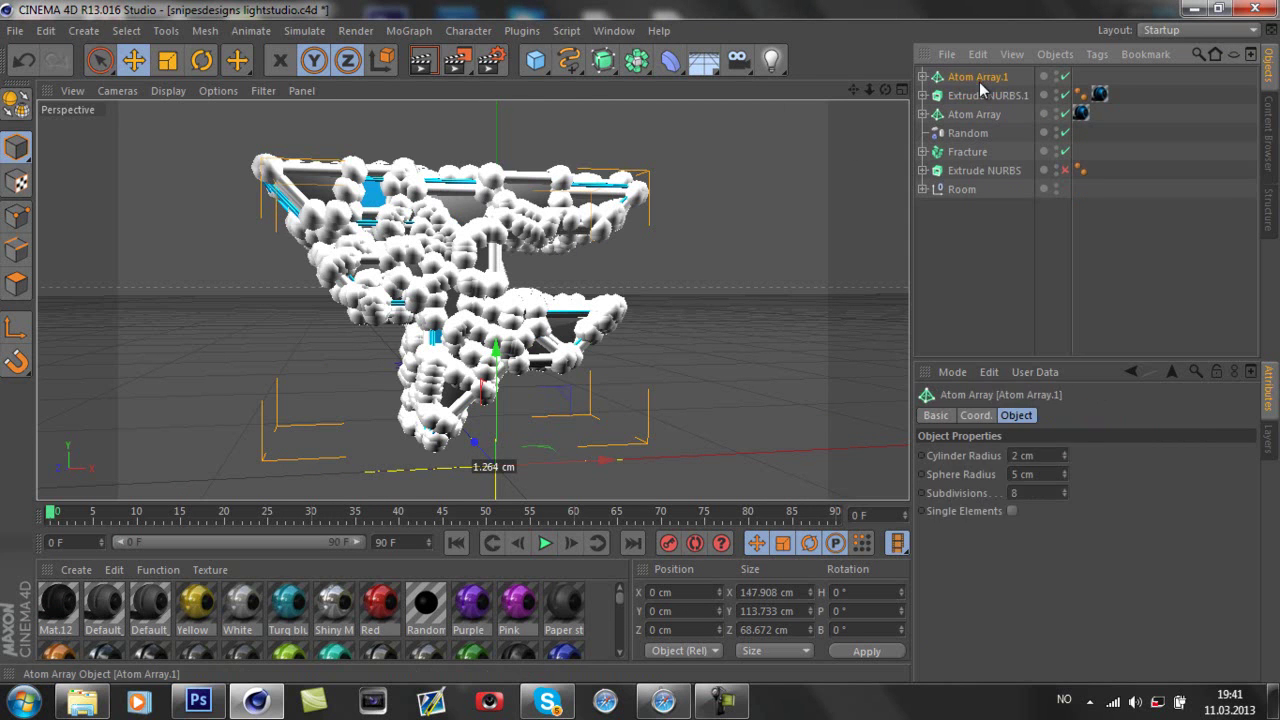
pyautogui.click(1037, 476)
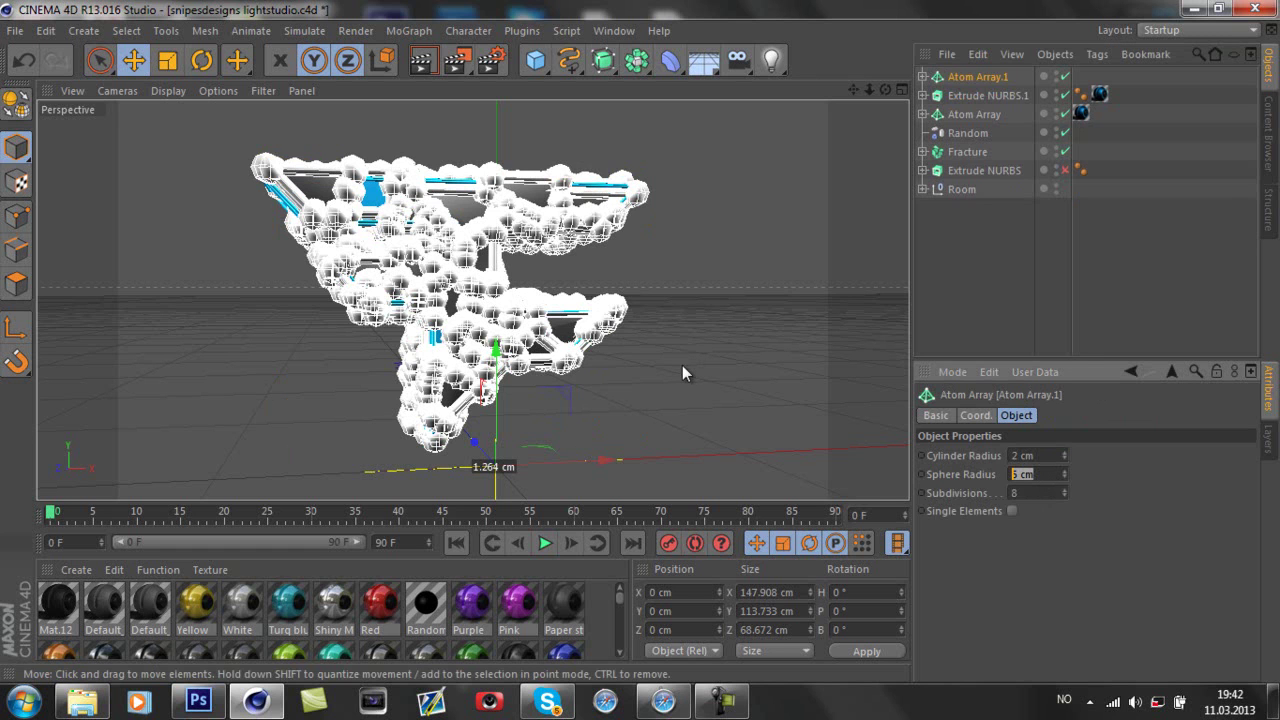
pyautogui.write('0.1')
pyautogui.press('Return')
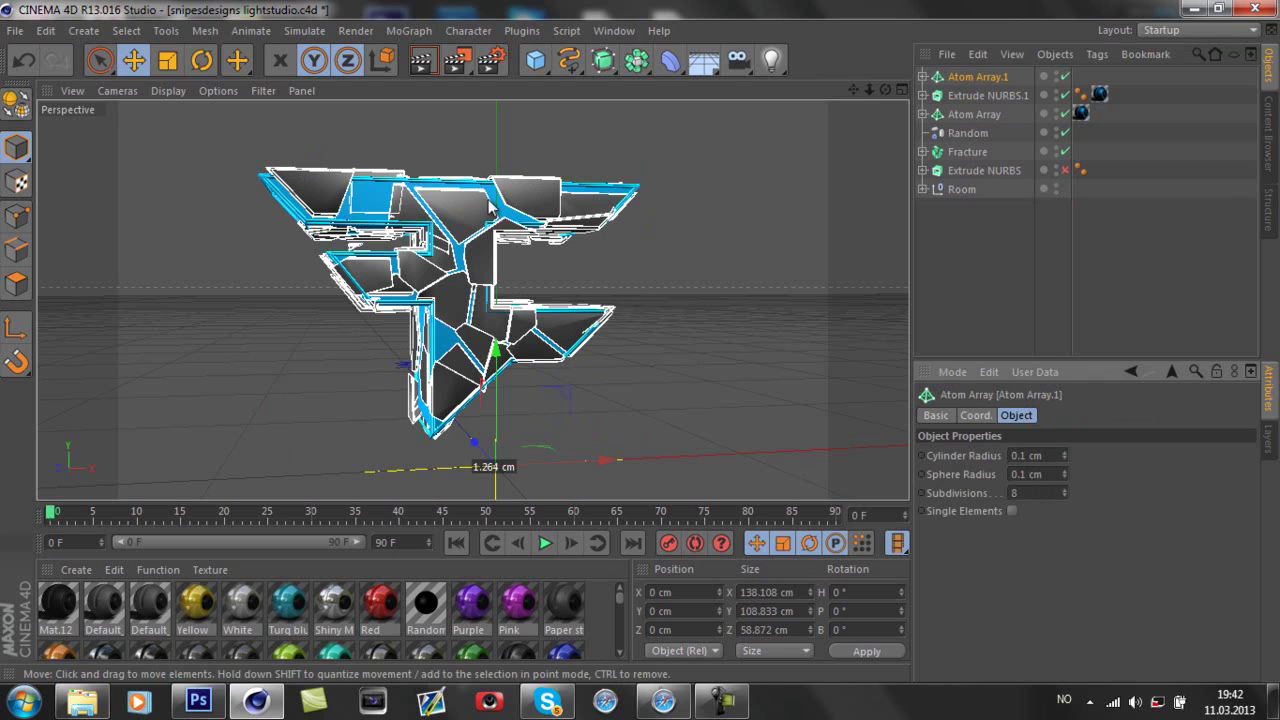
pyautogui.moveTo(58, 605); pyautogui.dragTo(965, 76)
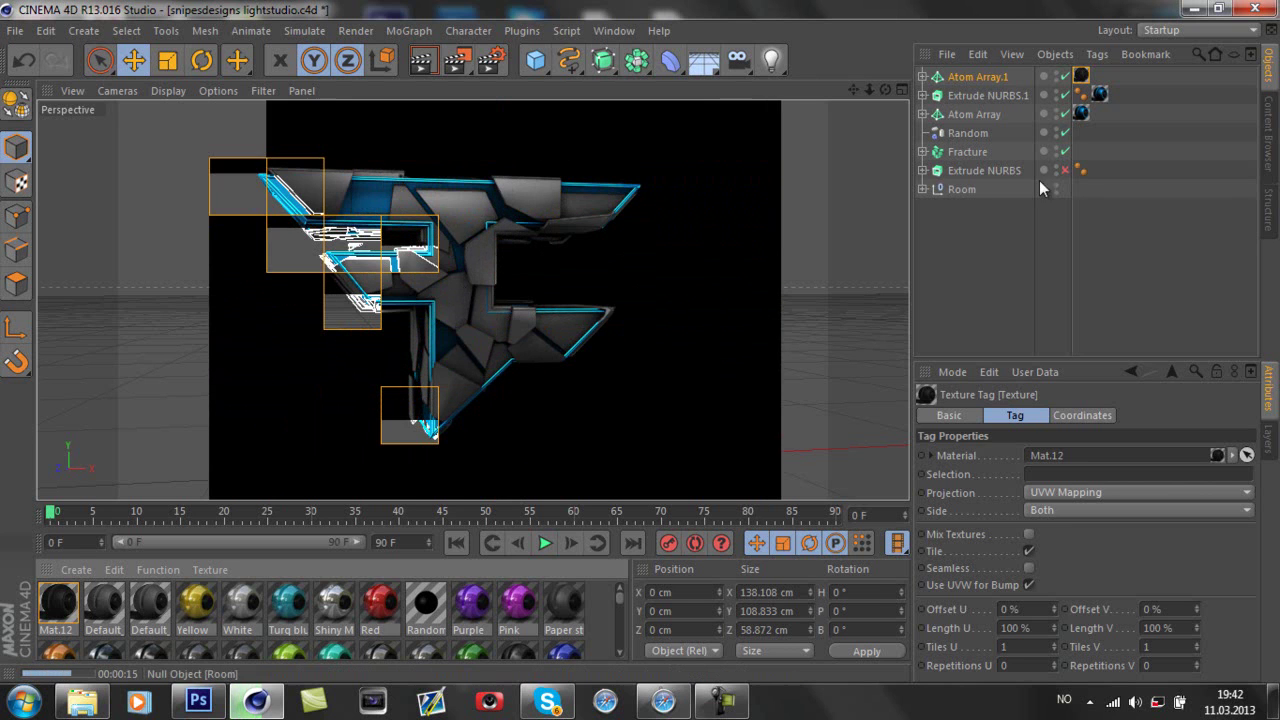
# Select Atom Array.1 to check its properties.
pyautogui.click(975, 80)
# Duplicate Fracture as Fracture.1 and push it forward along Z to 47.154 cm.
pyautogui.click(973, 152)
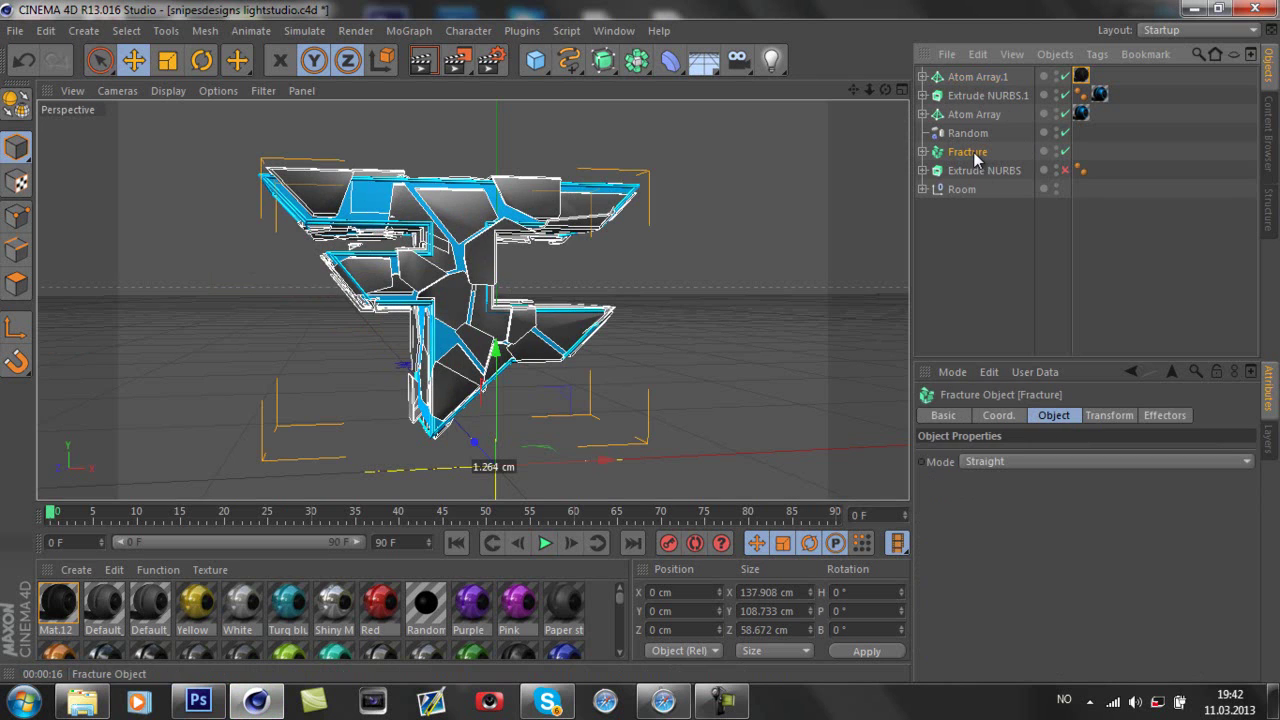
pyautogui.hotkey('ctrl', 'c')
pyautogui.hotkey('ctrl', 'v')
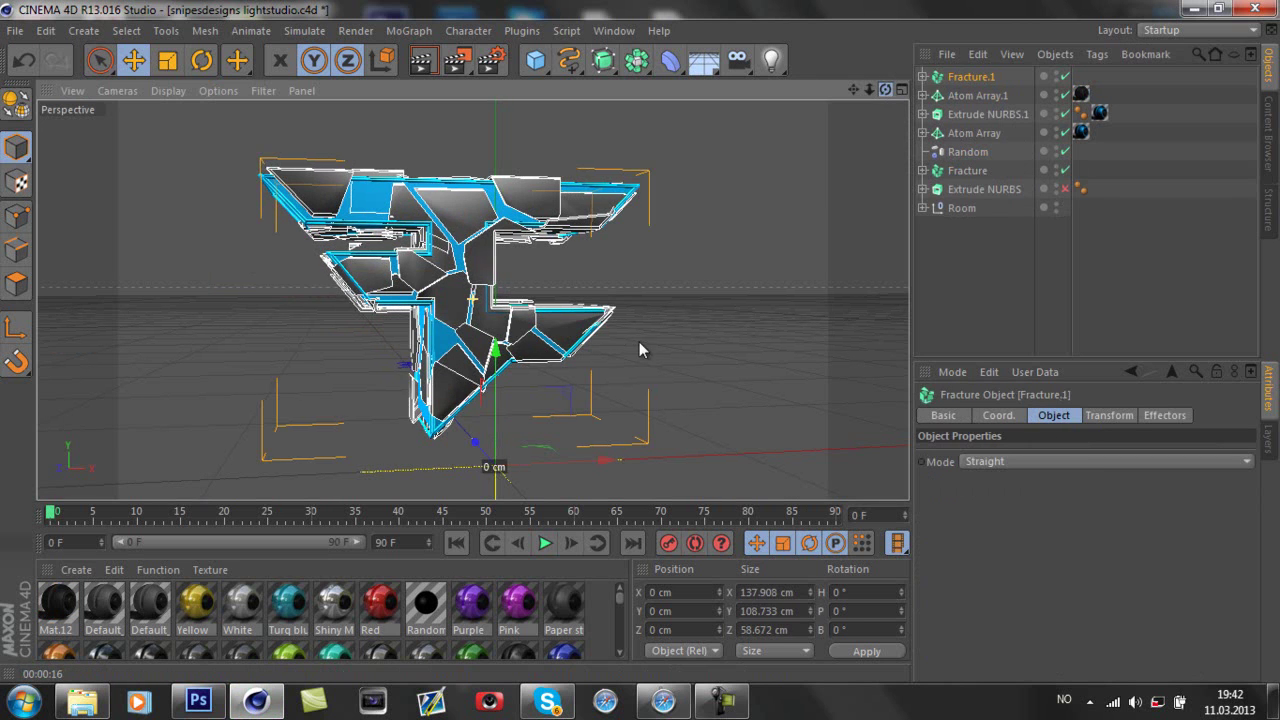
pyautogui.keyDown('alt'); pyautogui.moveTo(639, 341); pyautogui.dragTo(637, 345); pyautogui.keyUp('alt')
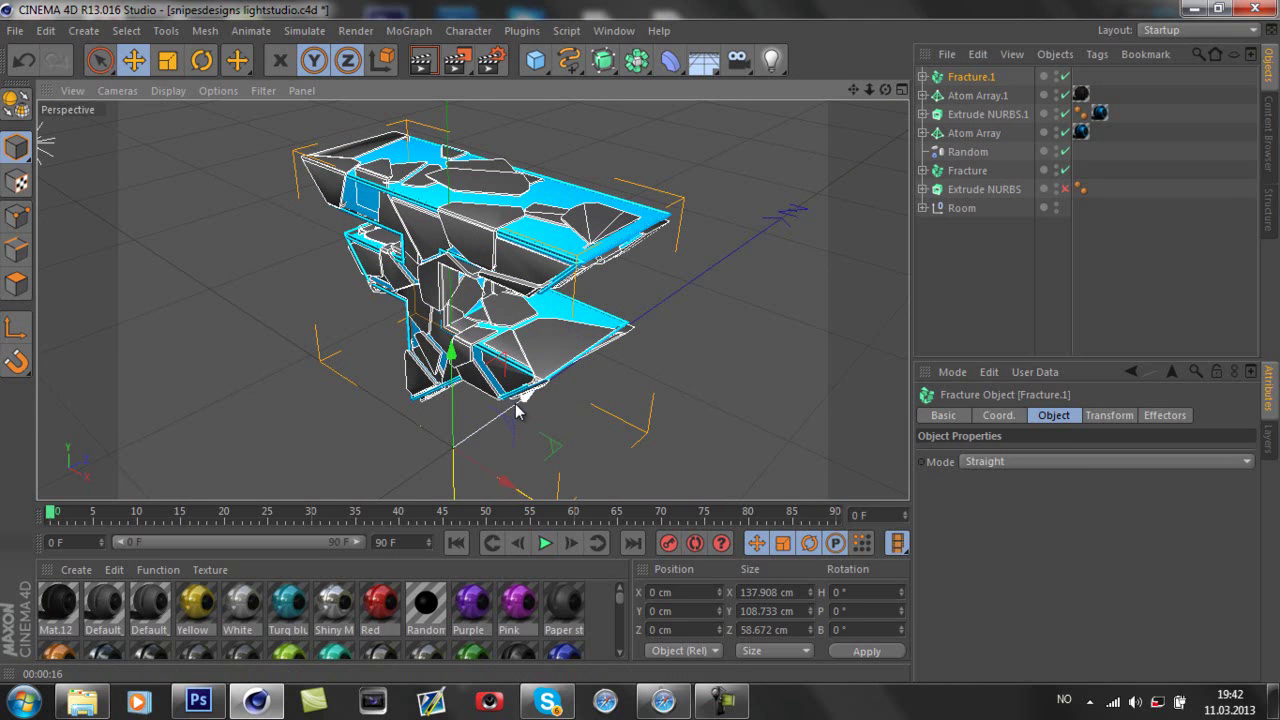
pyautogui.moveTo(515, 403); pyautogui.dragTo(800, 154)
pyautogui.keyDown('alt'); pyautogui.moveTo(727, 293); pyautogui.dragTo(640, 343); pyautogui.keyUp('alt')
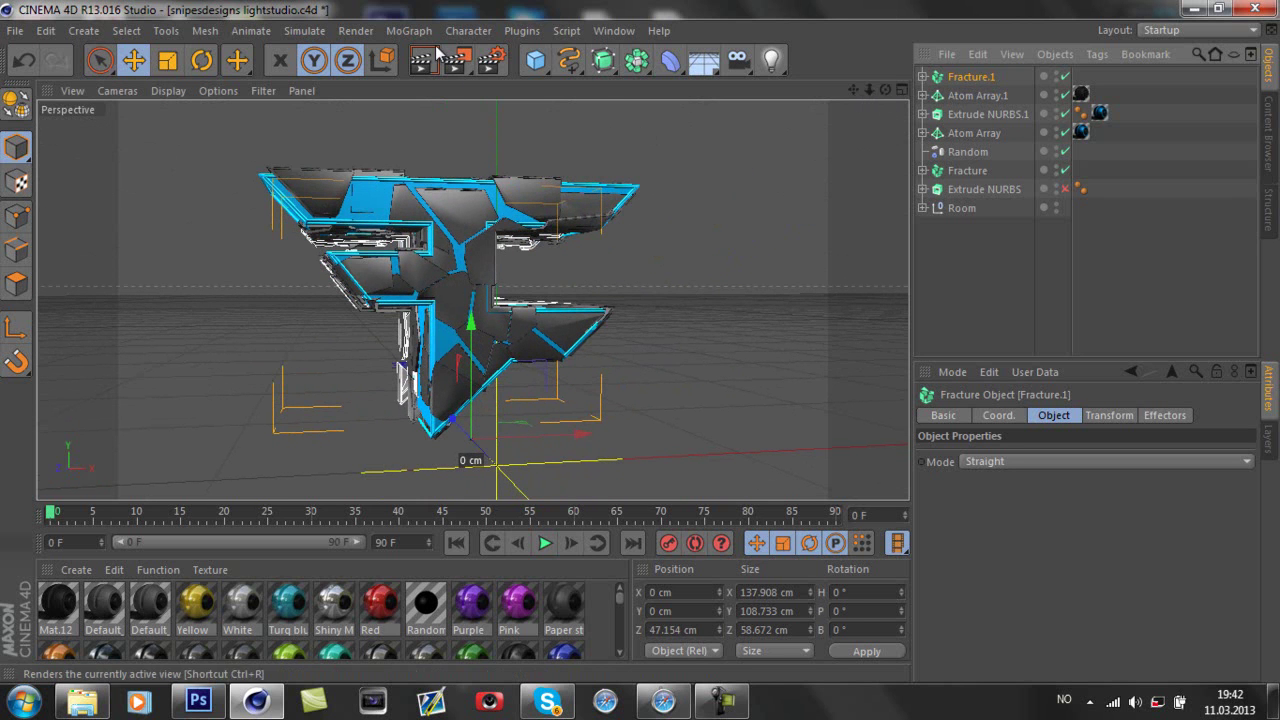
# Add a Random.1 effector to scatter Fracture.1's pieces around the logo.
pyautogui.click(405, 31)
pyautogui.moveTo(488, 58)
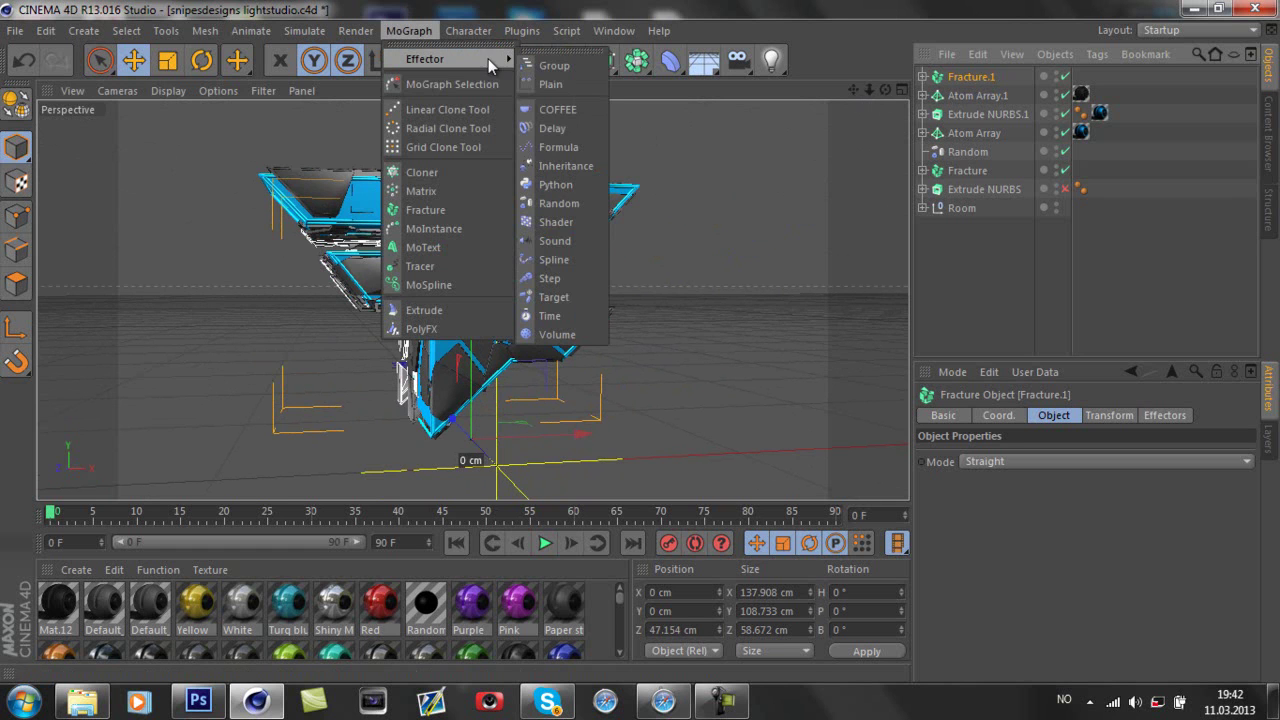
pyautogui.click(559, 195)
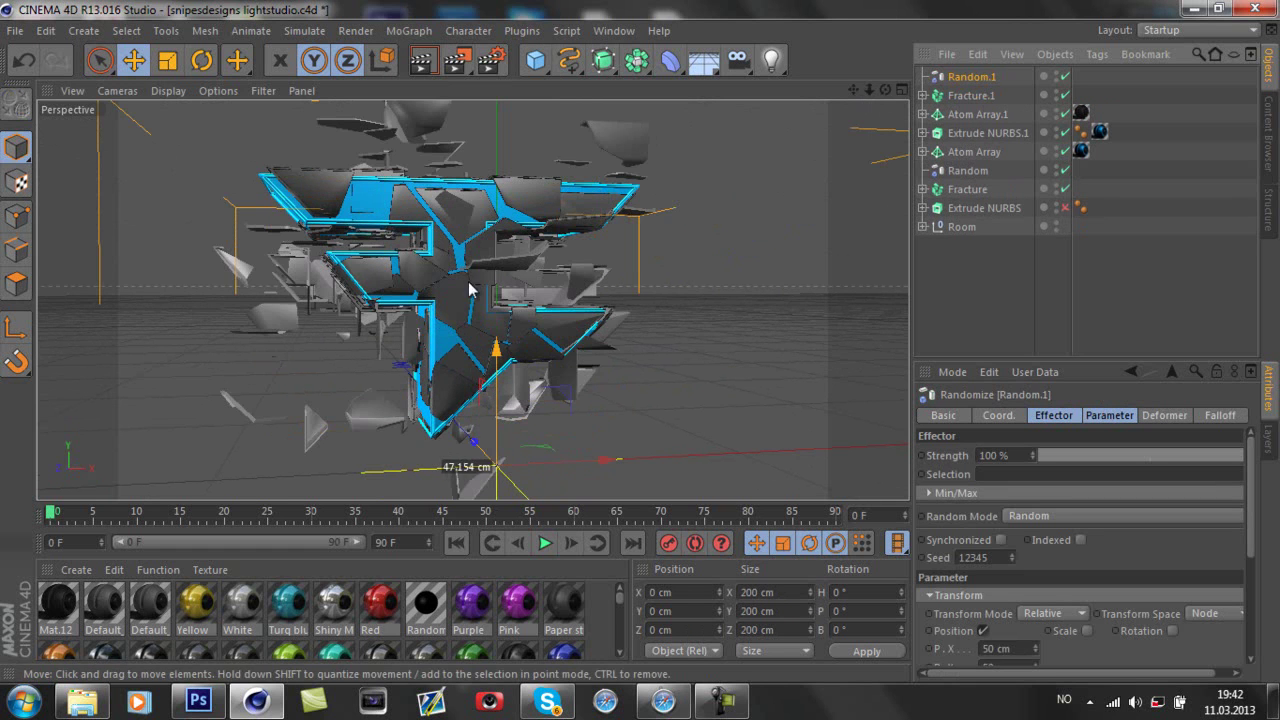
pyautogui.moveTo(869, 89); pyautogui.dragTo(639, 341)
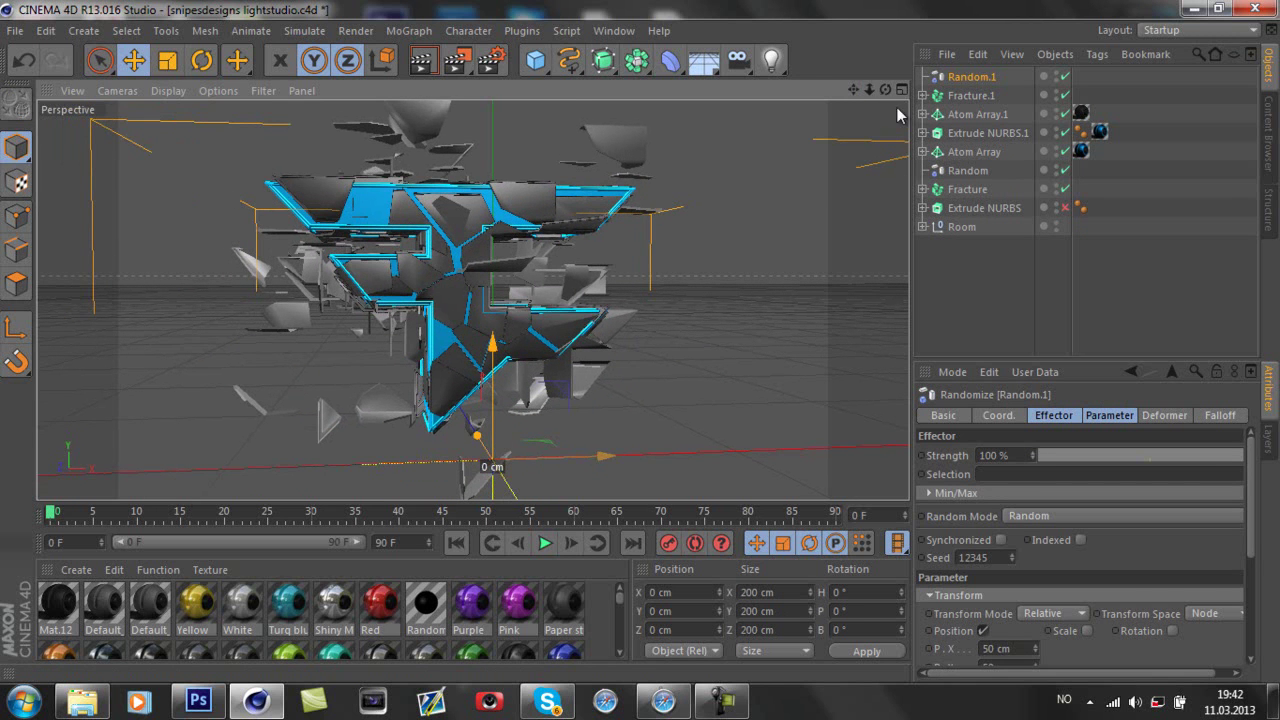
# Add another Random effector with Fracture.1 selected, then delete the extra Random.2.
pyautogui.click(968, 114)
pyautogui.click(966, 96)
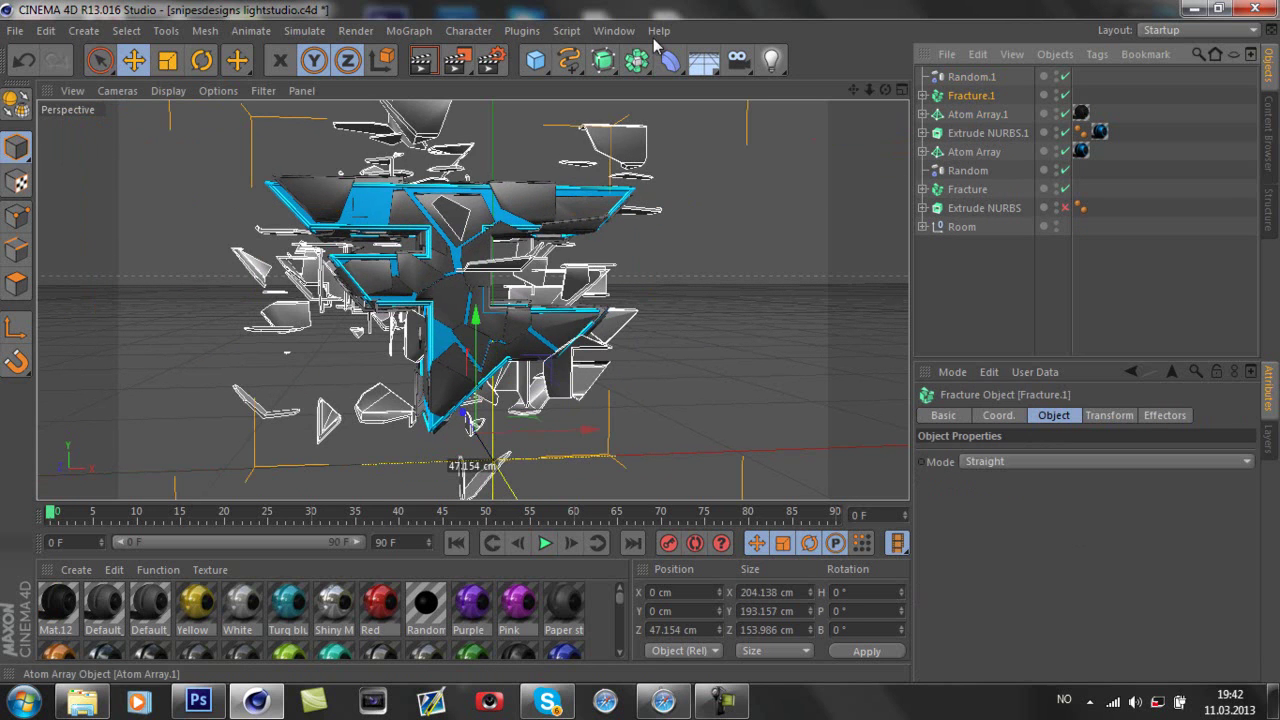
pyautogui.click(409, 30)
pyautogui.moveTo(488, 58)
pyautogui.click(561, 206)
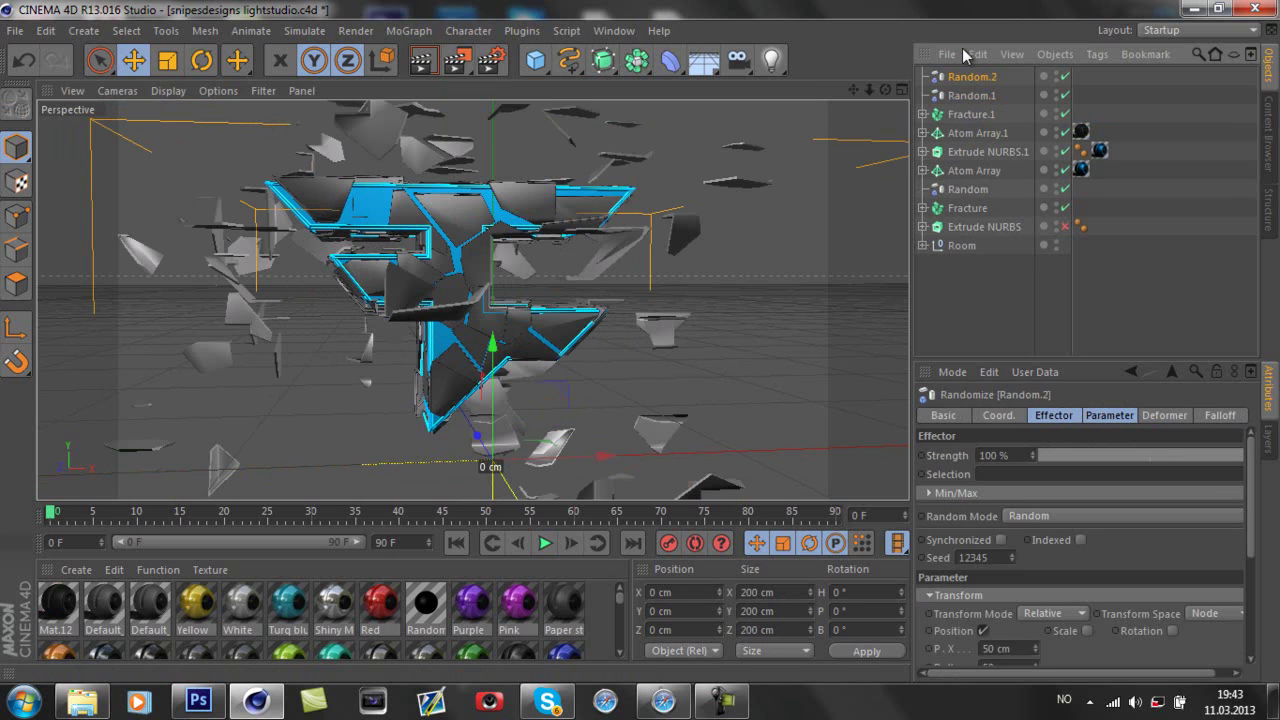
pyautogui.press('Delete')
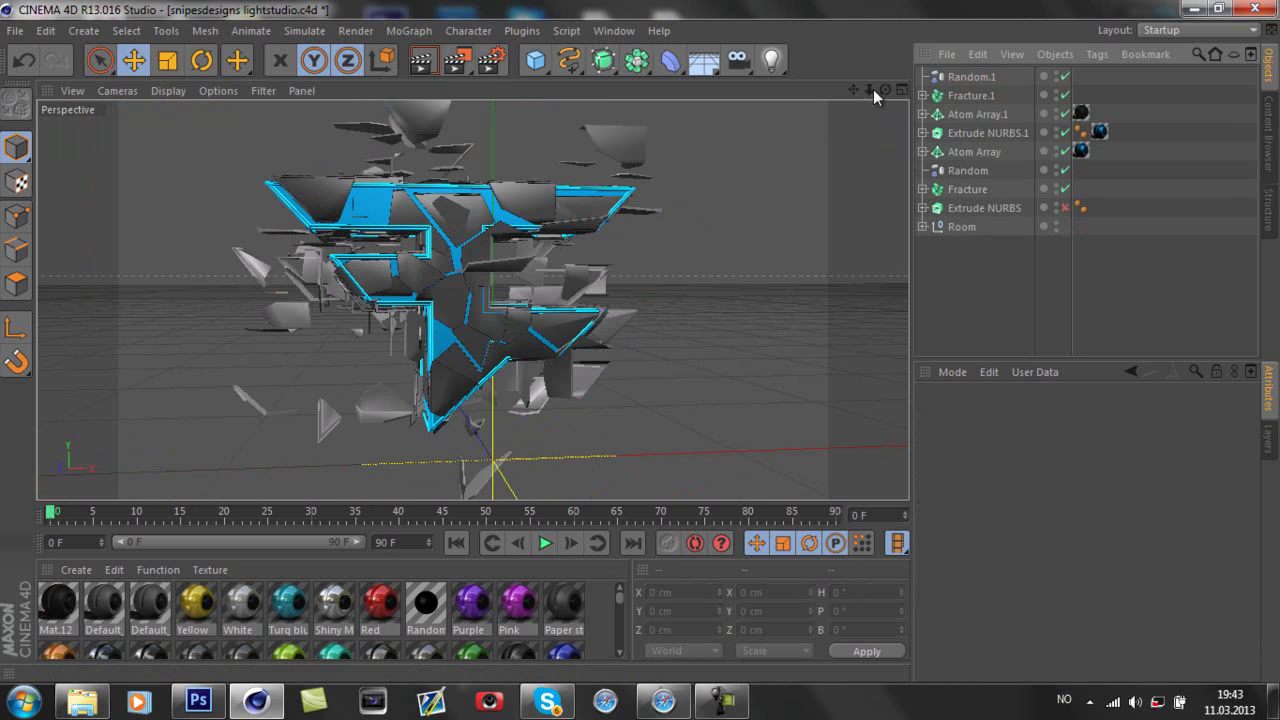
pyautogui.moveTo(885, 89)
pyautogui.mouseDown()
pyautogui.moveTo(640, 340)
pyautogui.moveTo(879, 90)
pyautogui.mouseUp()
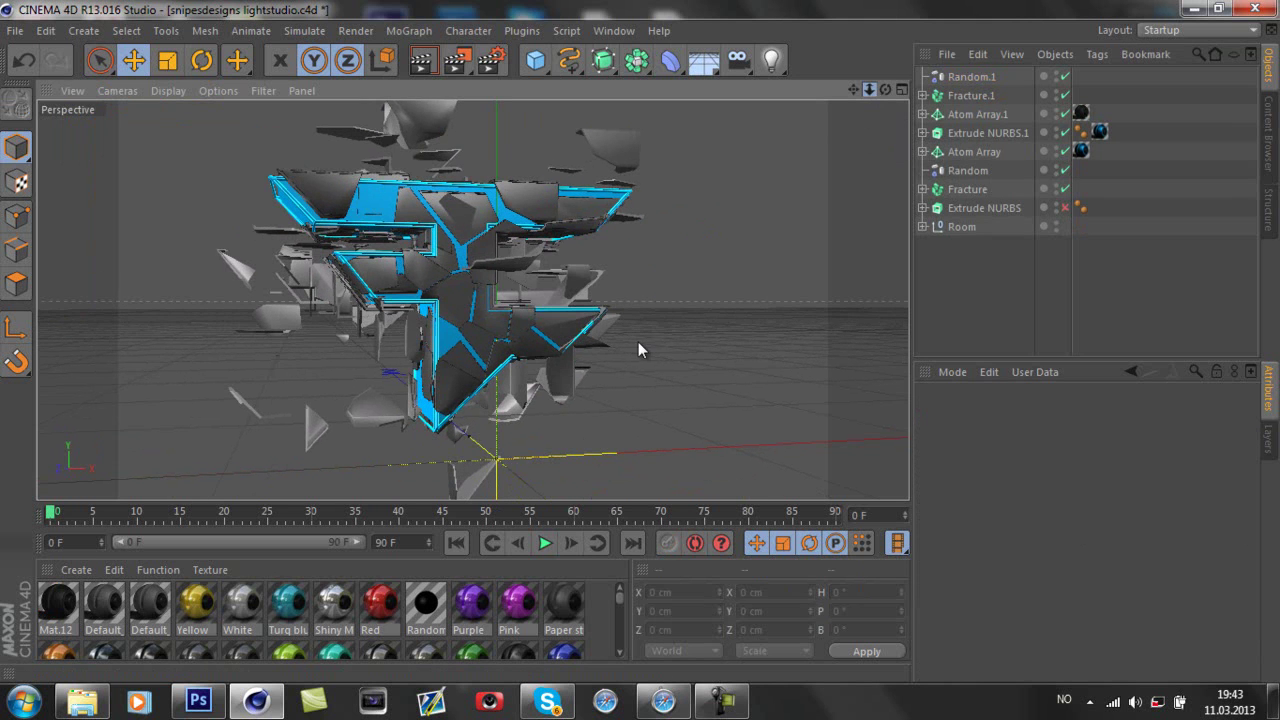
pyautogui.moveTo(638, 341)
pyautogui.mouseDown()
pyautogui.moveTo(859, 85)
pyautogui.moveTo(640, 349)
pyautogui.mouseUp()
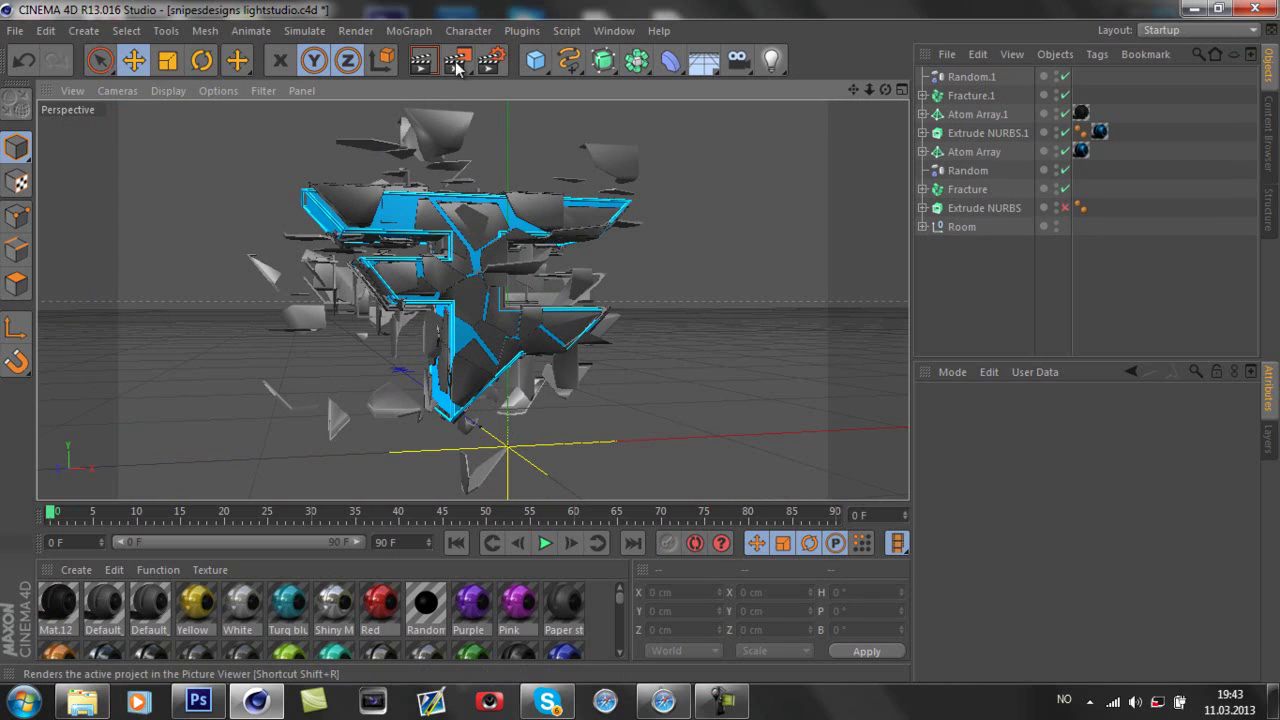
# Set the render output to save as PNG 'tut faze logo' in Dokumenter > bilder.
pyautogui.click(490, 61)
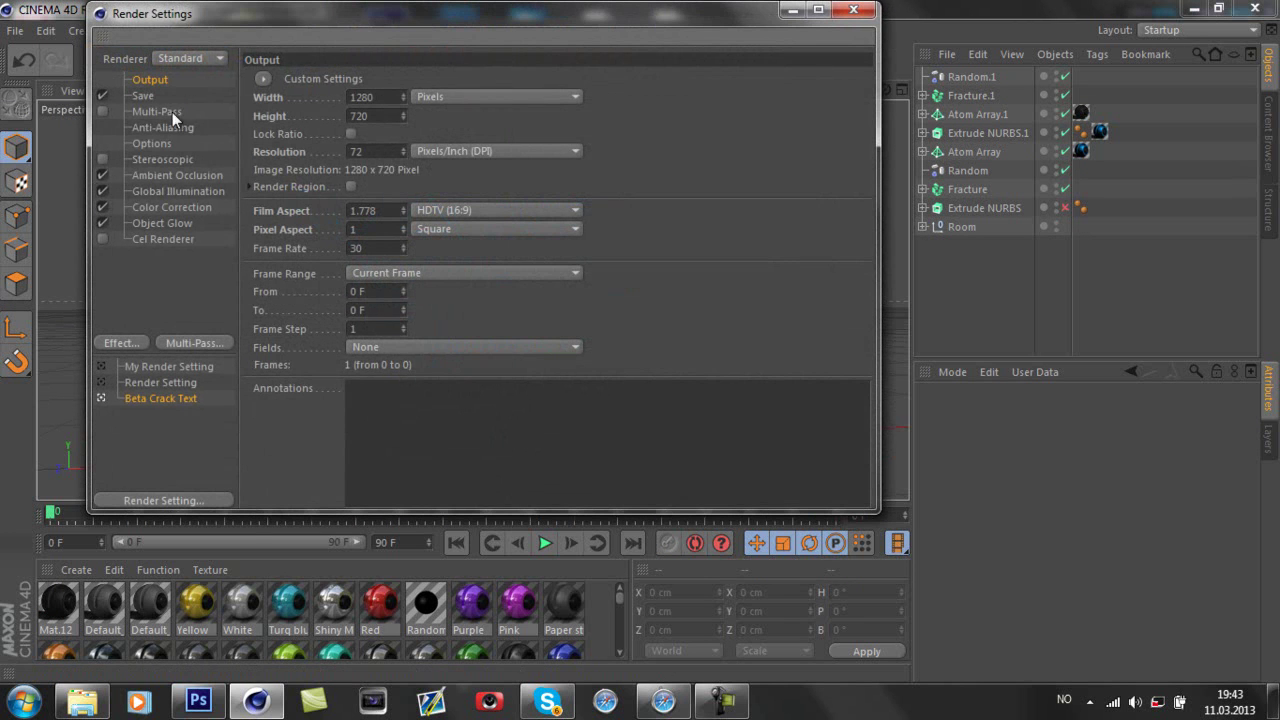
pyautogui.click(145, 95)
pyautogui.click(848, 112)
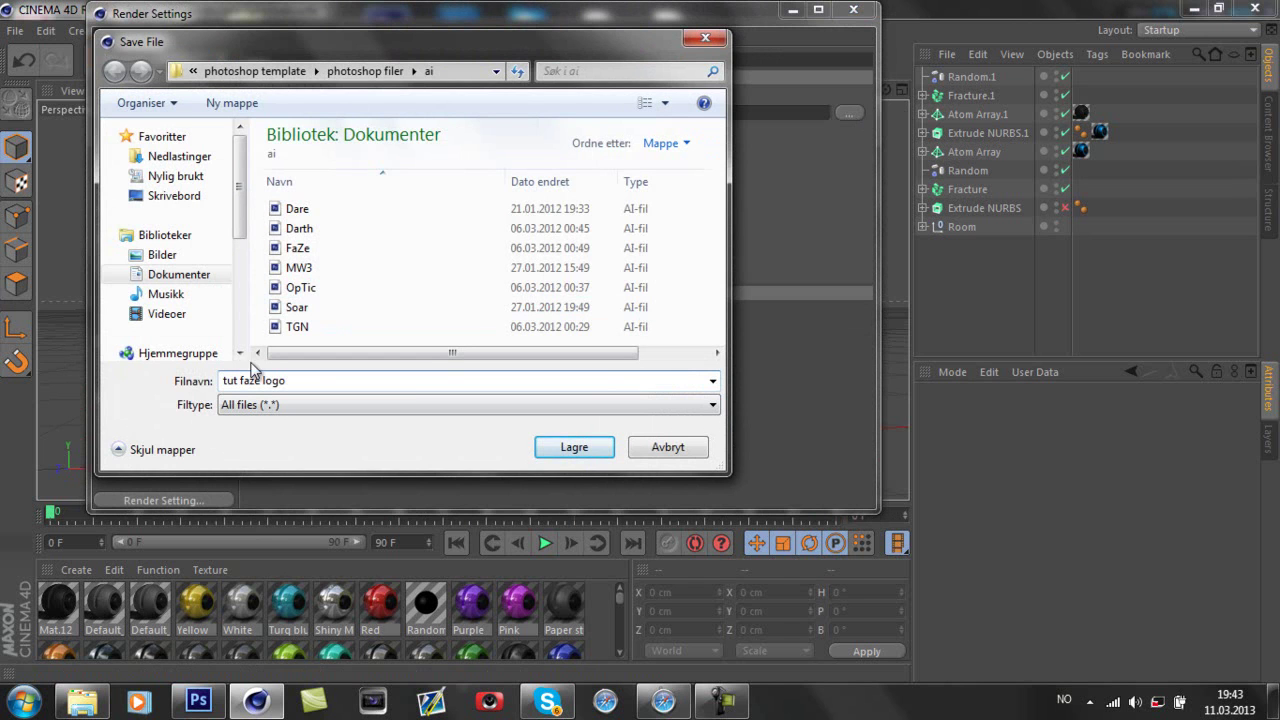
pyautogui.click(128, 274)
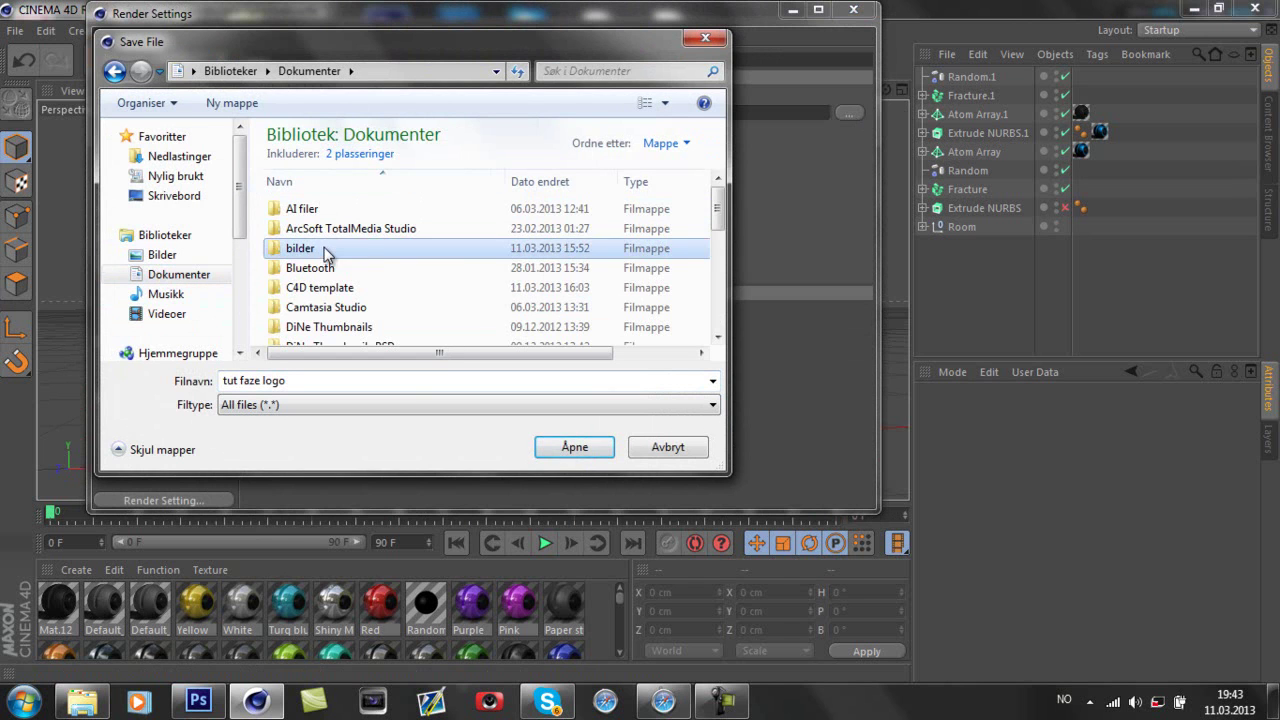
pyautogui.doubleClick(329, 250)
pyautogui.click(572, 448)
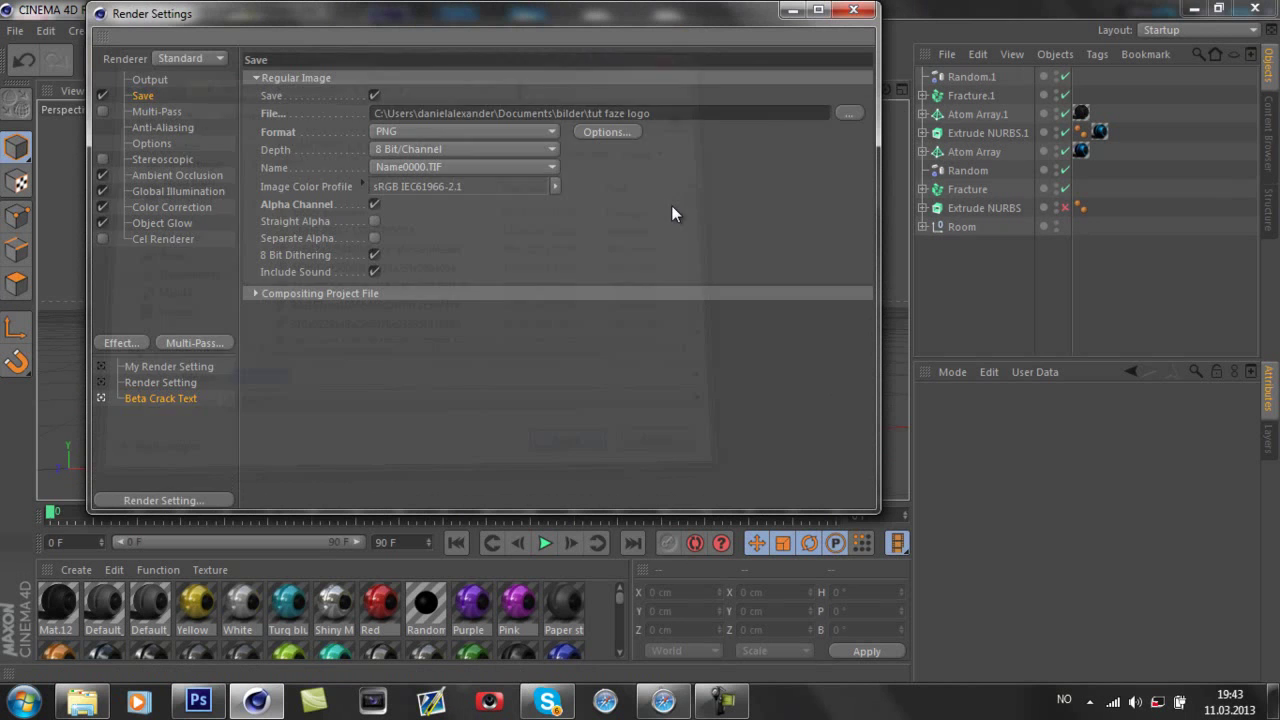
pyautogui.click(853, 9)
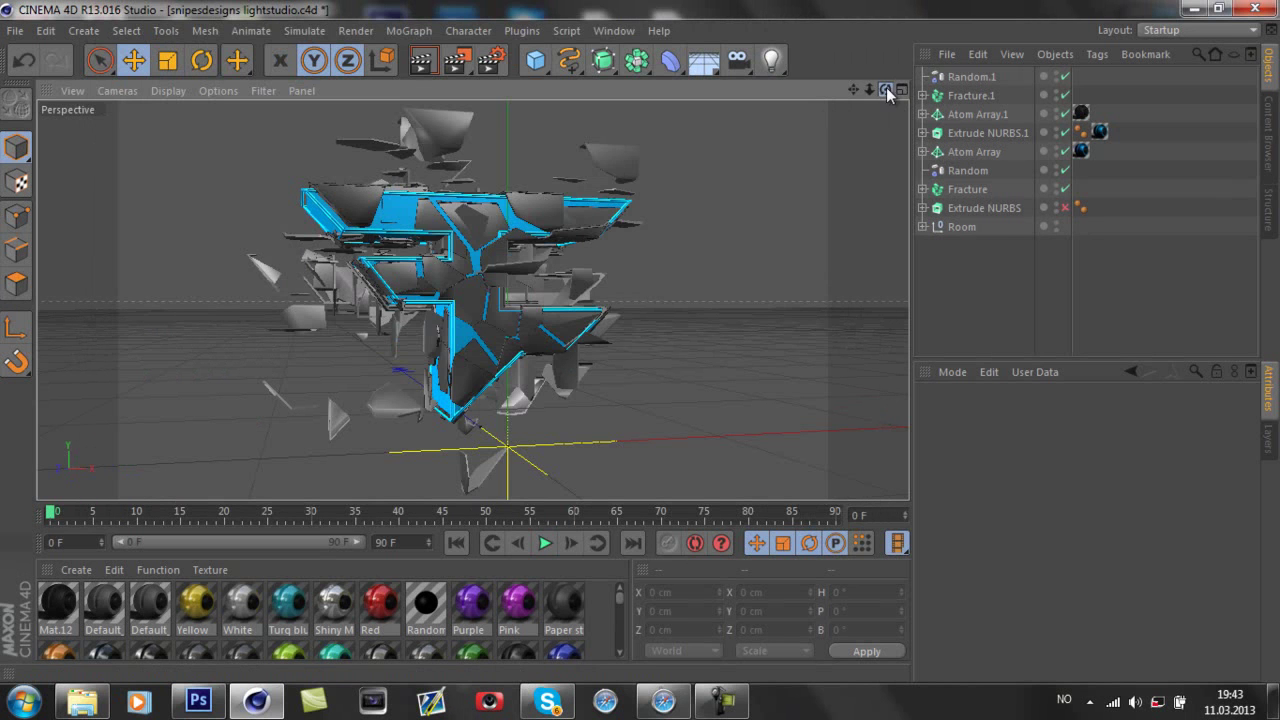
# Render the scene to the Picture Viewer and fit the 1280x720 logo render to the screen.
pyautogui.keyDown('alt'); pyautogui.moveTo(640, 318); pyautogui.dragTo(640, 342); pyautogui.keyUp('alt')
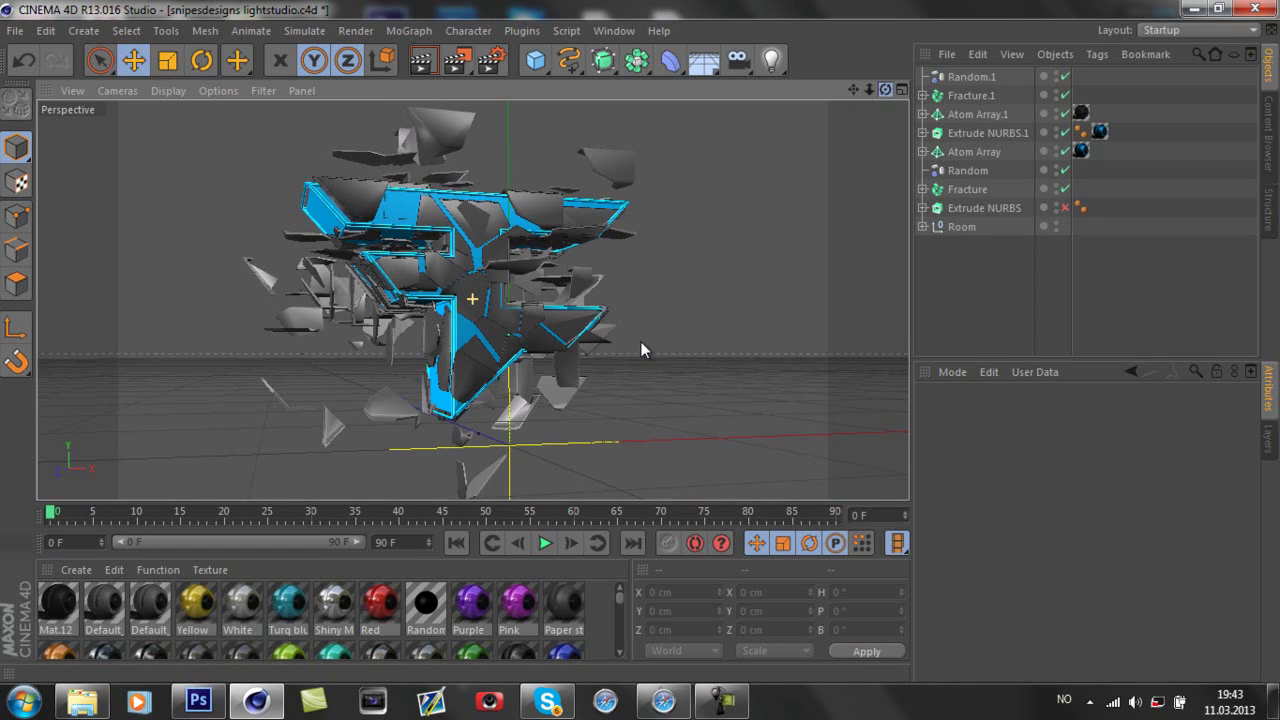
pyautogui.click(456, 63)
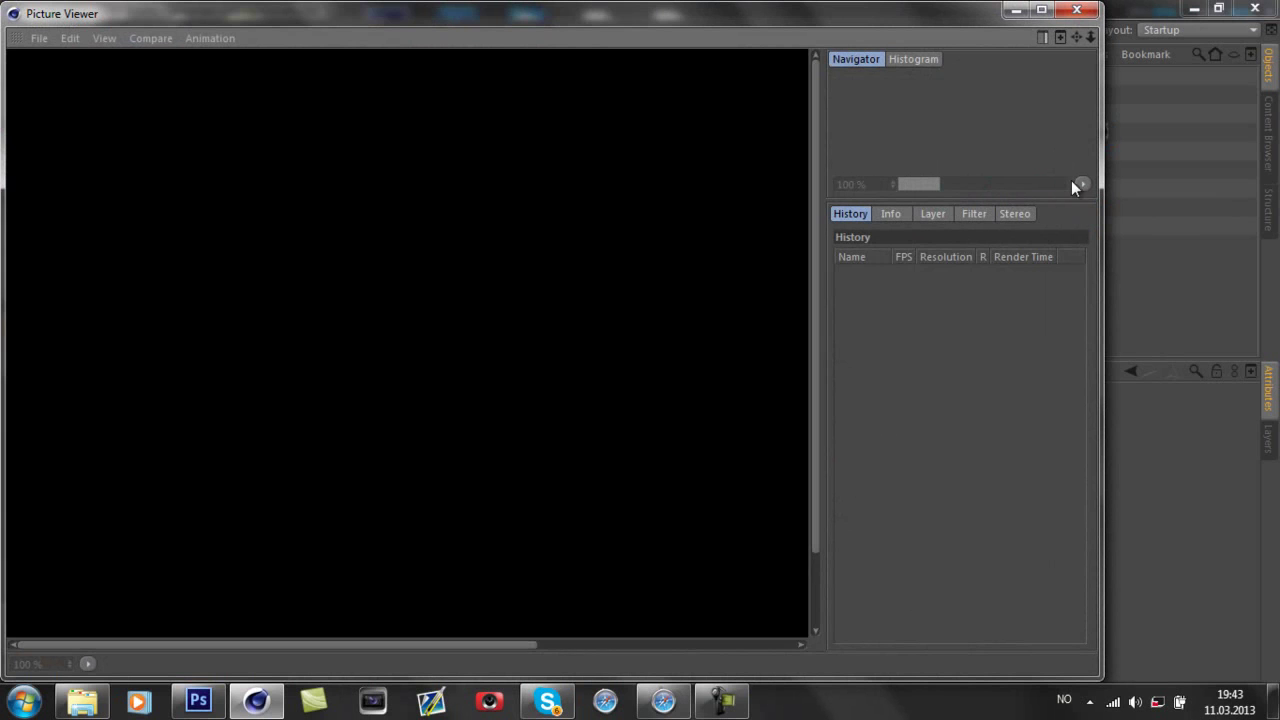
pyautogui.click(1083, 184)
pyautogui.click(1090, 204)
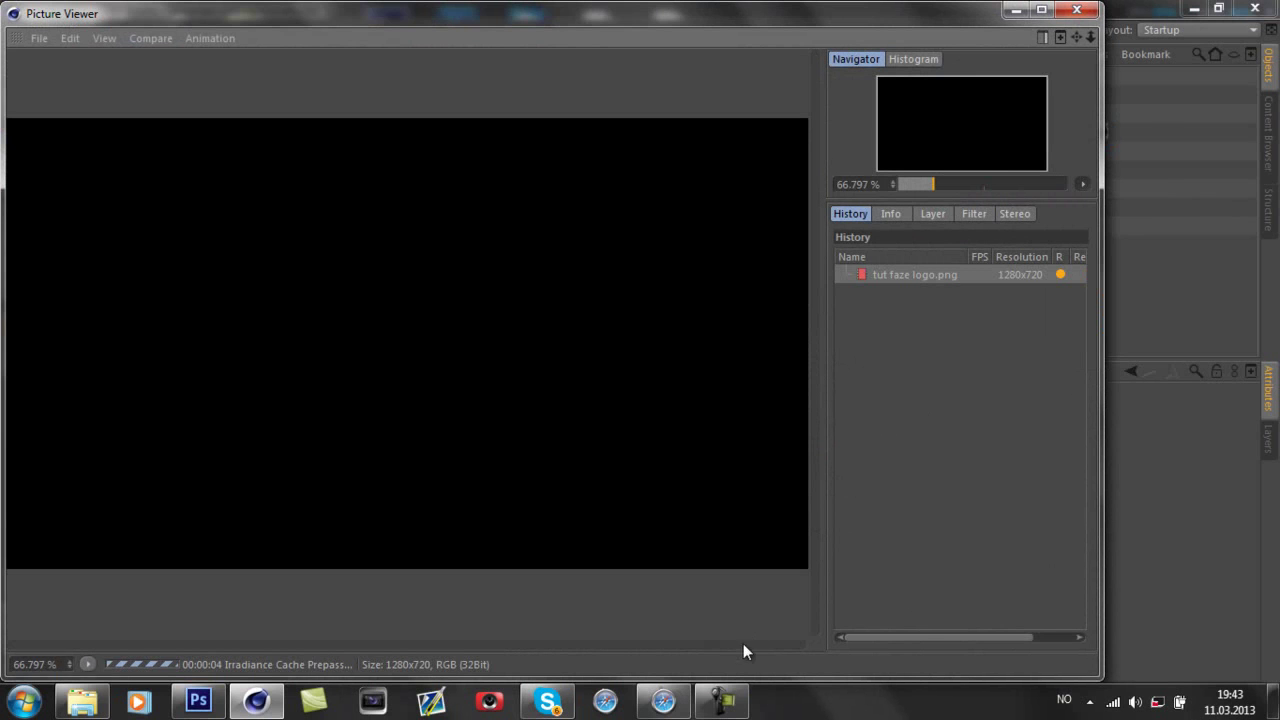
# Switch from Cinema 4D over to Photoshop using the taskbar.
pyautogui.click(722, 700)
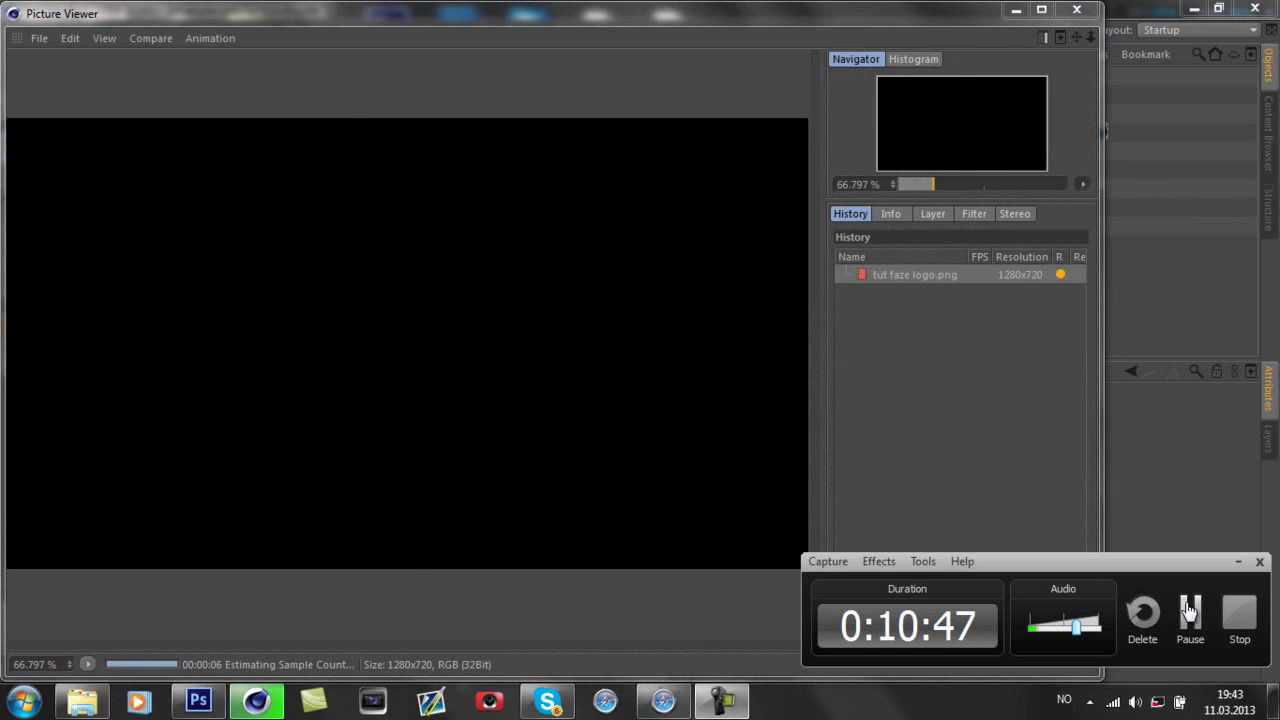
pyautogui.click(1190, 612)
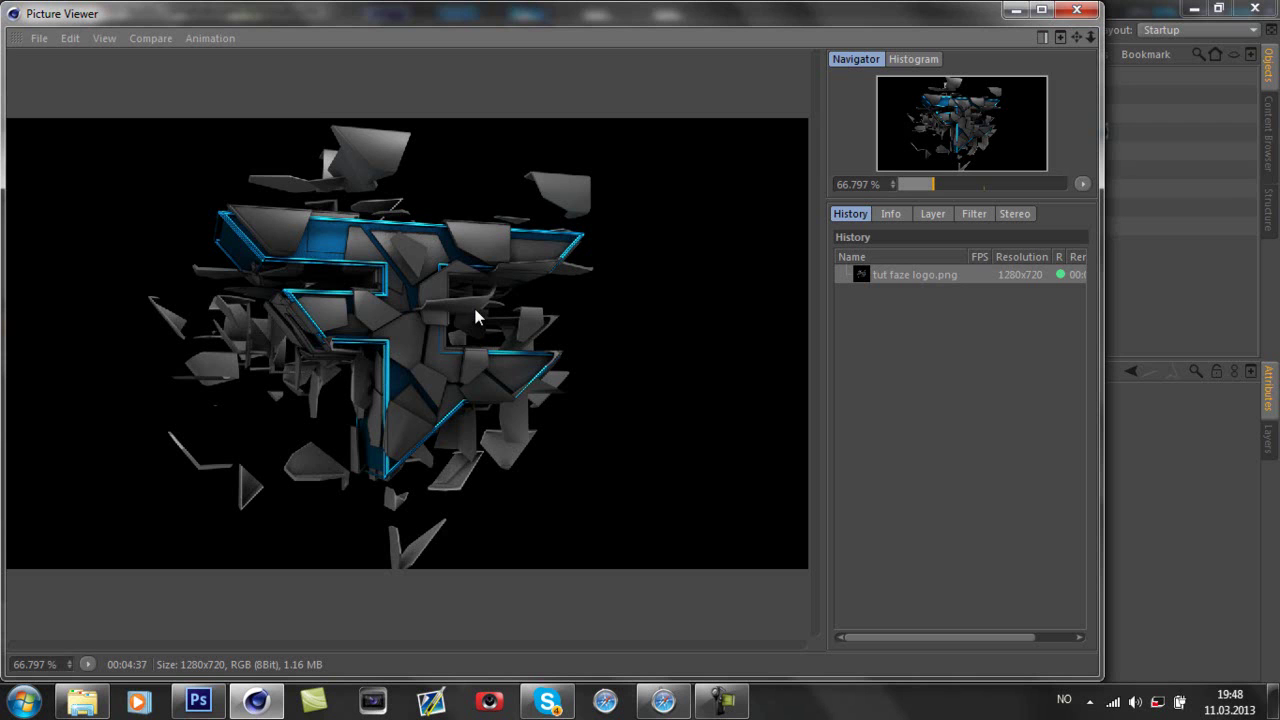
pyautogui.click(198, 700)
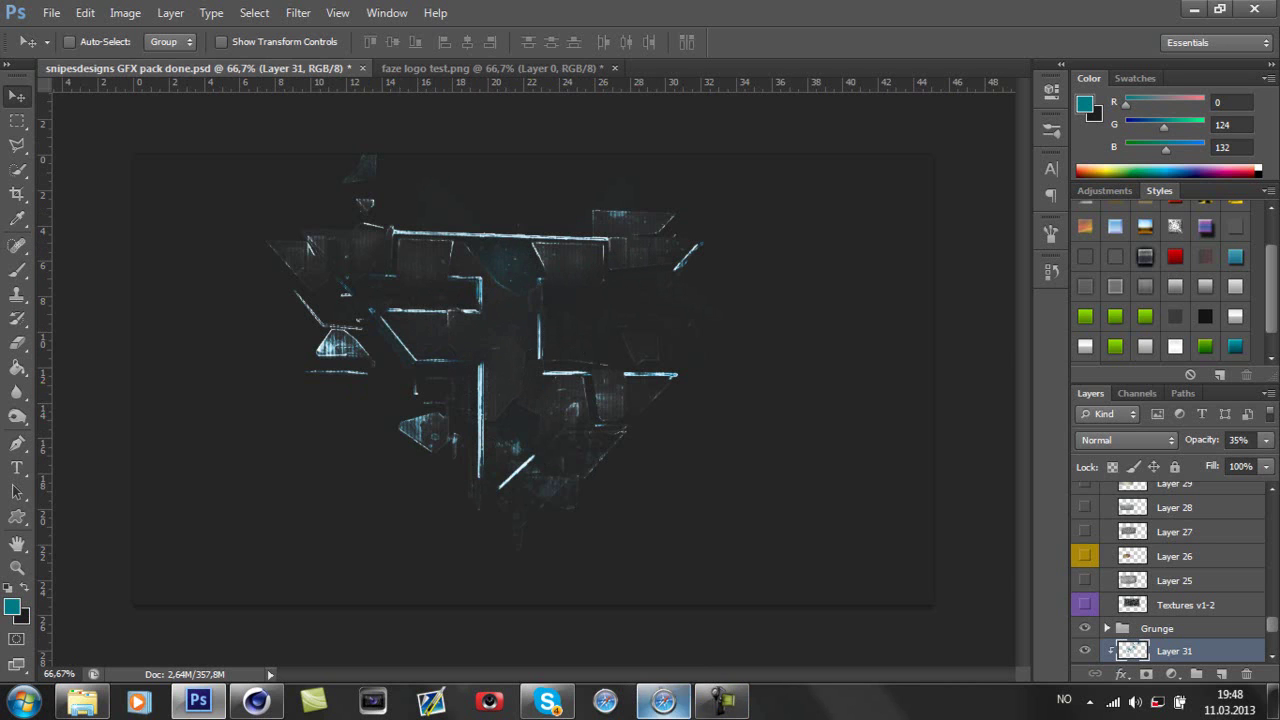
# Bring Photoshop forward to view the glowing fractured logo in snipesdesigns GFX pack done.psd.
pyautogui.click(708, 710)
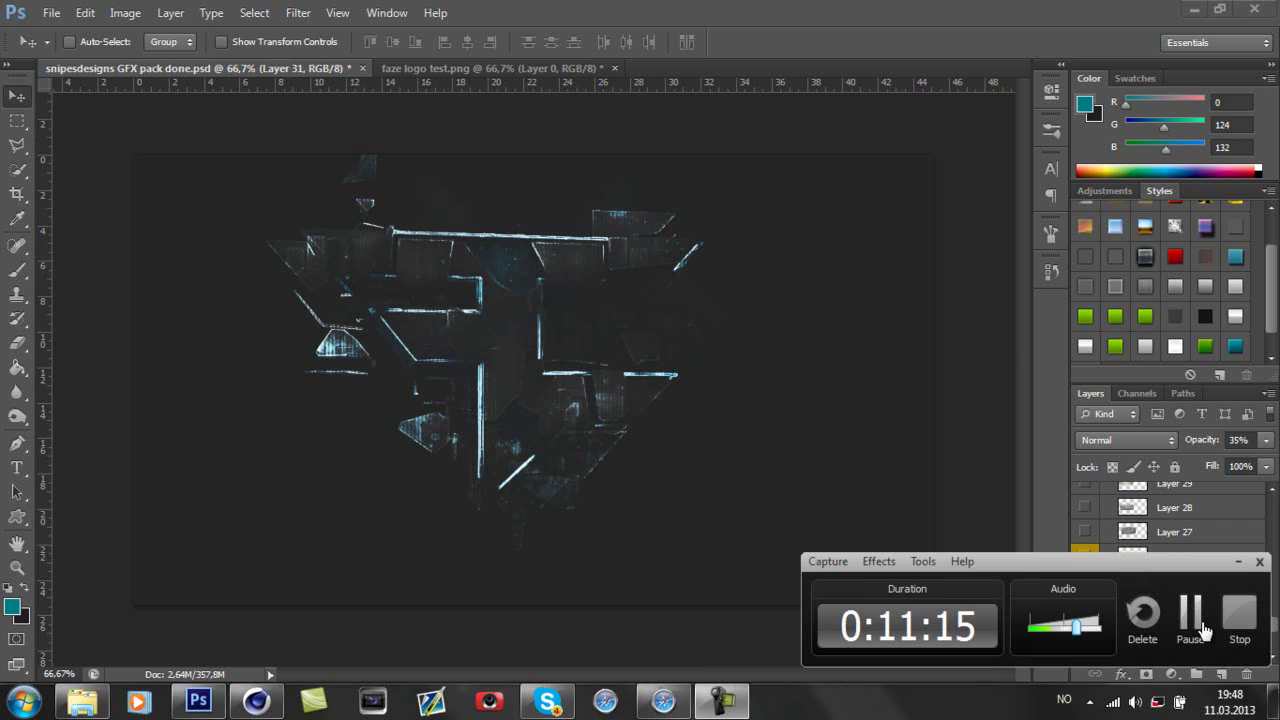